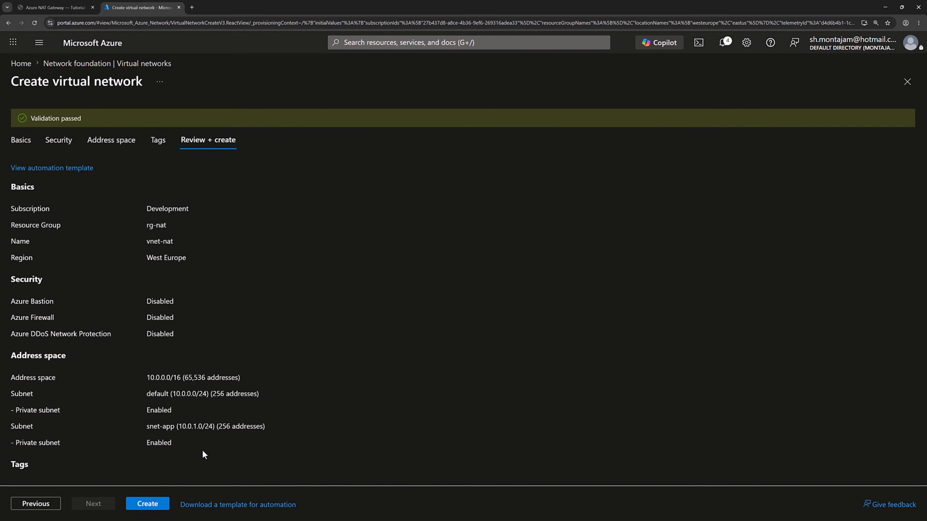
Create the reviewed vnet-nat virtual network and consult the tutorial page's architecture diagram.
{"action": "left_click", "coordinate": [148, 504]}
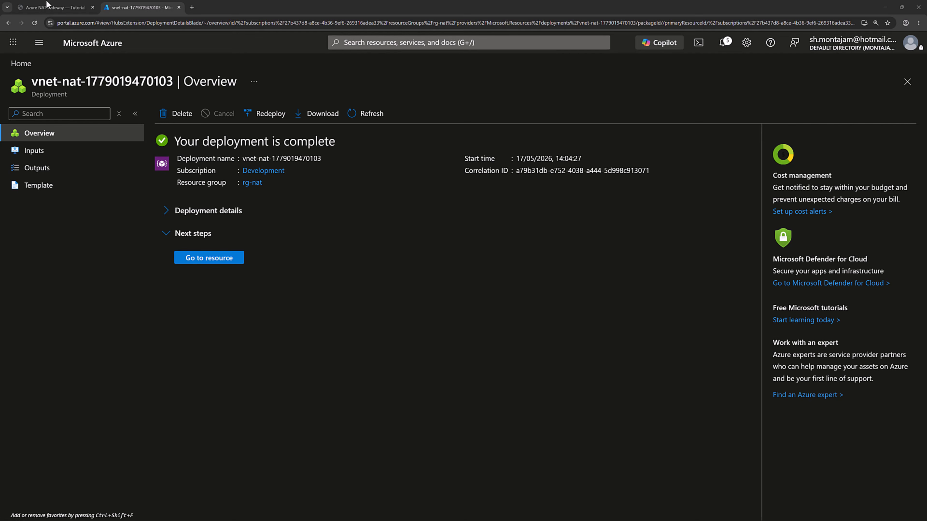
{"action": "left_click", "coordinate": [52, 8]}
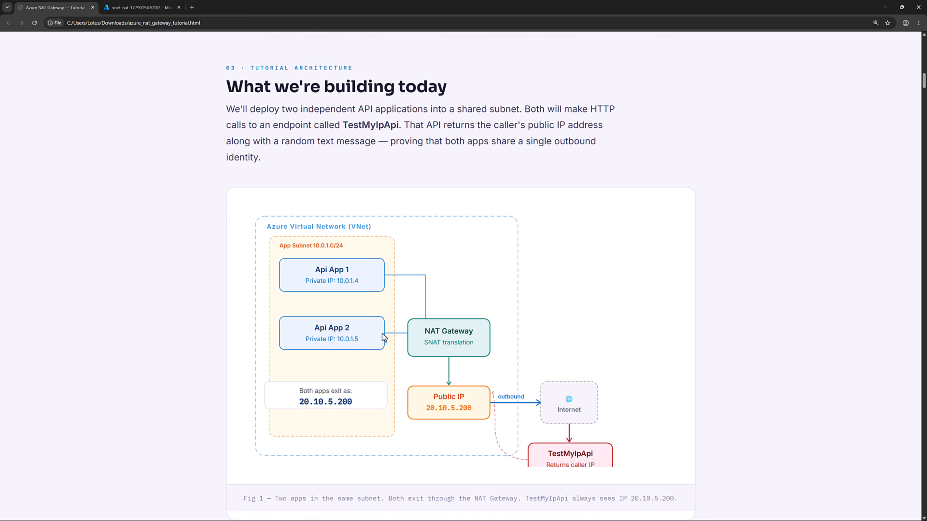
{"action": "left_click", "coordinate": [143, 7]}
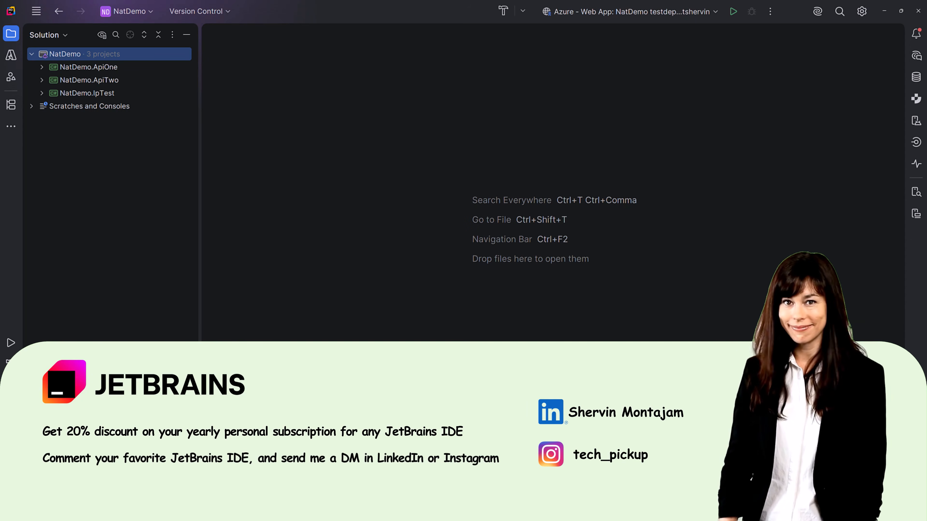
Switch to Rider and examine NatDemo.IpTest's TestMyIpController.cs, covering the Messages array and the response fields, and close the file.
{"action": "left_click", "coordinate": [608, 228]}
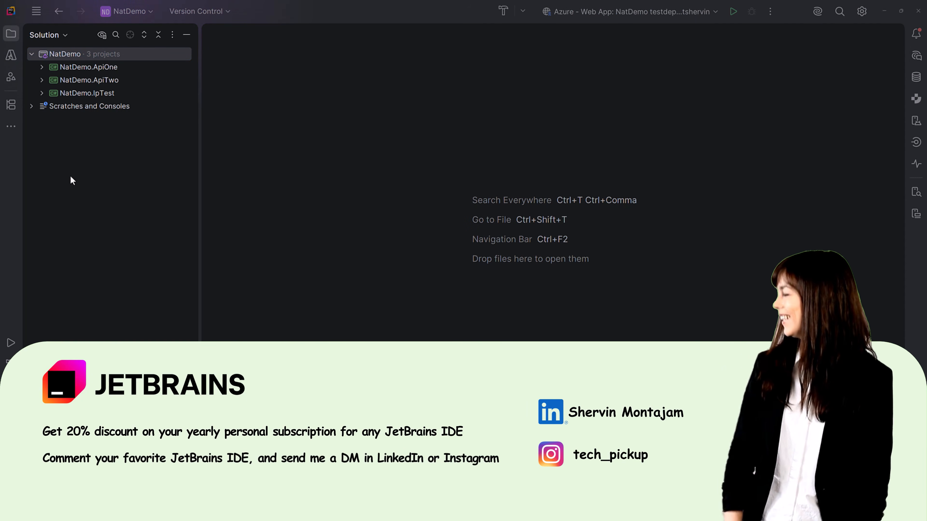
{"action": "left_click", "coordinate": [42, 93]}
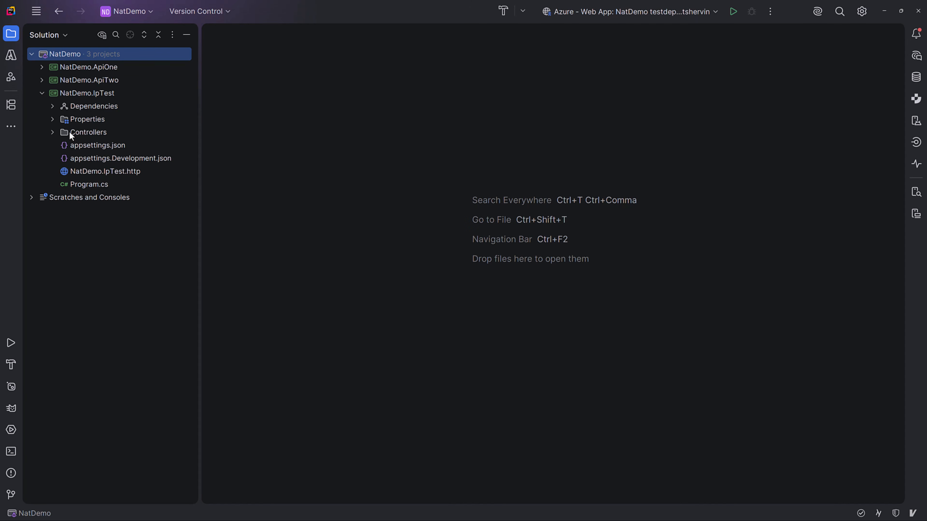
{"action": "left_click", "coordinate": [52, 133]}
{"action": "double_click", "coordinate": [117, 149]}
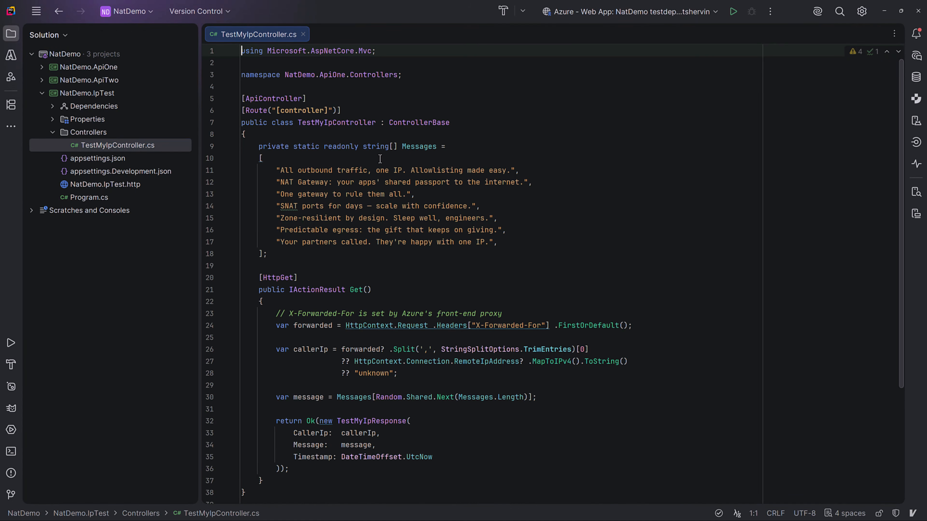
{"action": "scroll", "coordinate": [296, 147], "scroll_direction": "down", "scroll_amount": 1}
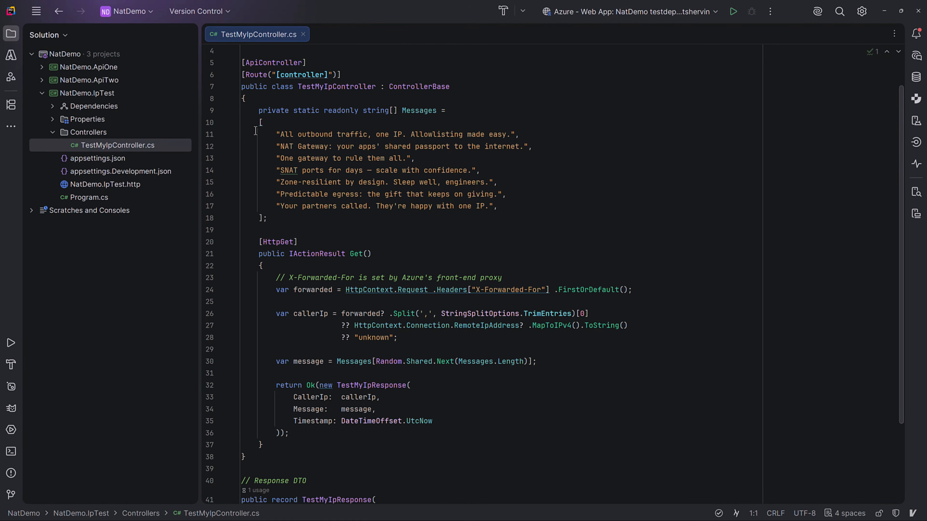
{"action": "left_click_drag", "start_coordinate": [259, 111], "coordinate": [242, 230]}
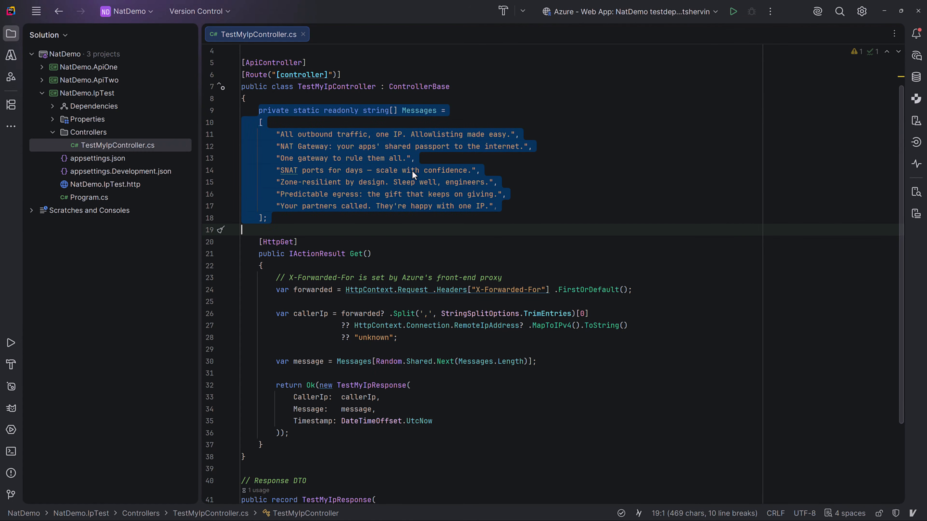
{"action": "scroll", "coordinate": [475, 187], "scroll_direction": "down", "scroll_amount": 1}
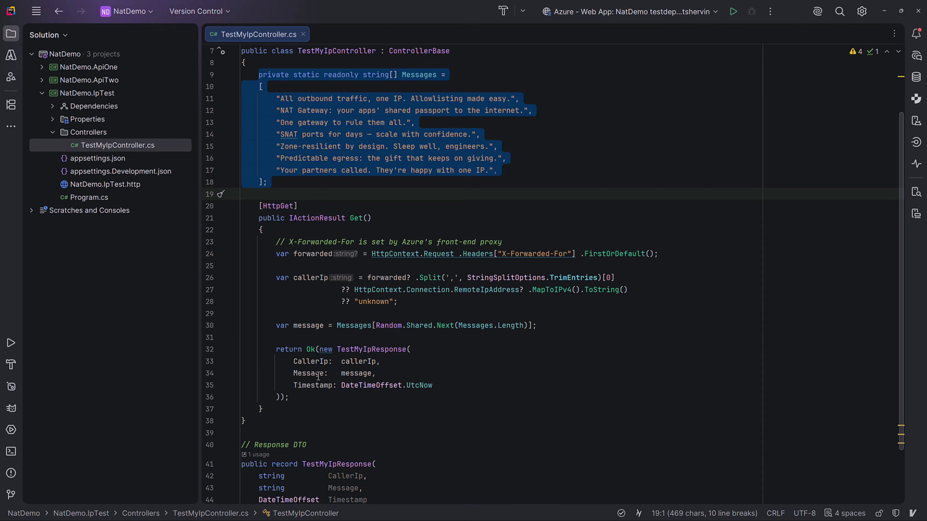
{"action": "left_click", "coordinate": [318, 361]}
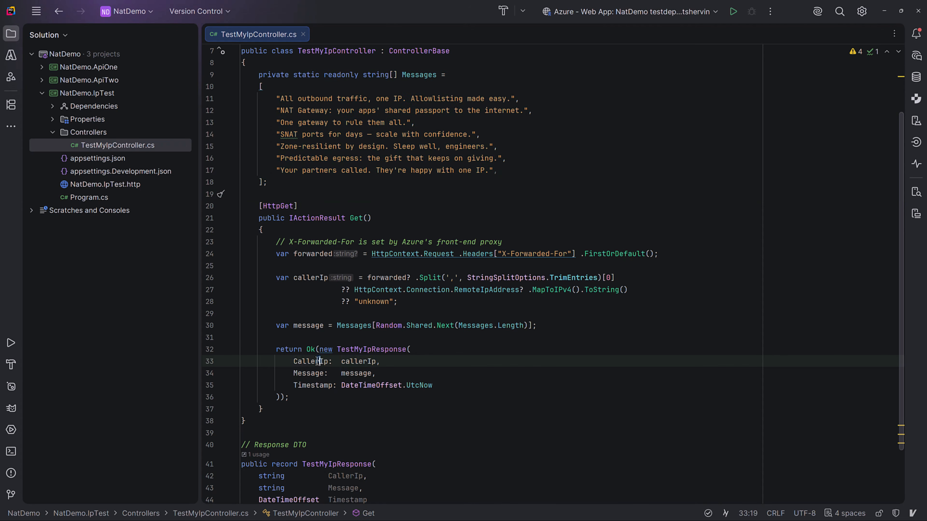
{"action": "double_click", "coordinate": [305, 373]}
{"action": "double_click", "coordinate": [305, 385]}
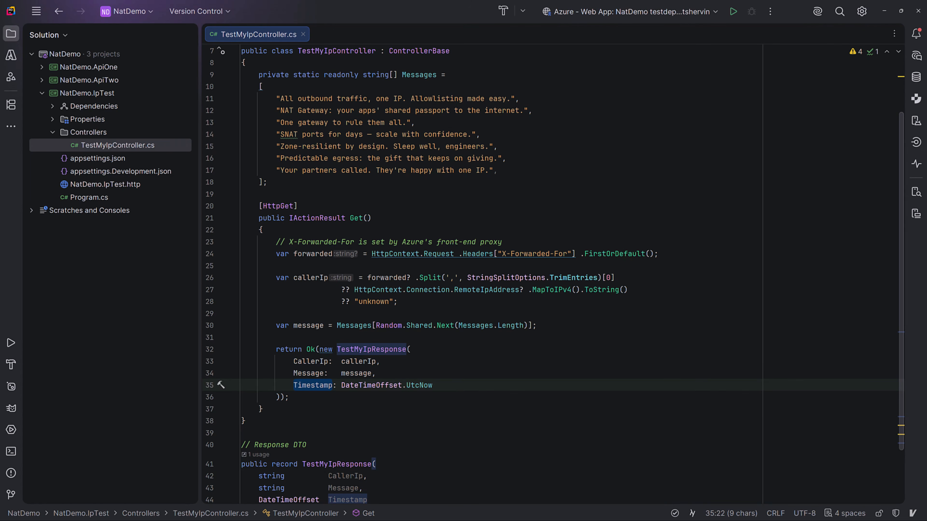
{"action": "left_click", "coordinate": [303, 34]}
Examine the TestMyIpApiUrl setting and IpCheckController.cs in NatDemo.ApiOne, and expand the NatDemo.ApiTwo project.
{"action": "left_click", "coordinate": [42, 67]}
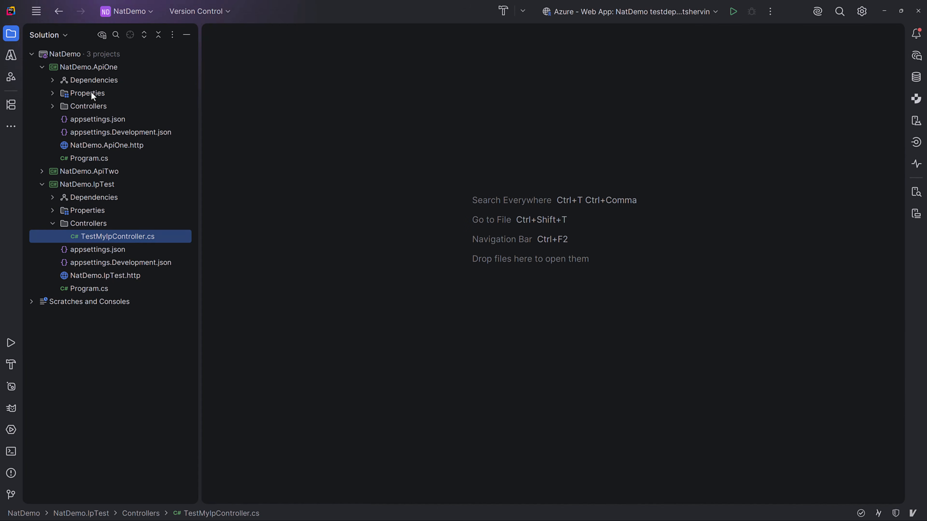
{"action": "double_click", "coordinate": [127, 131]}
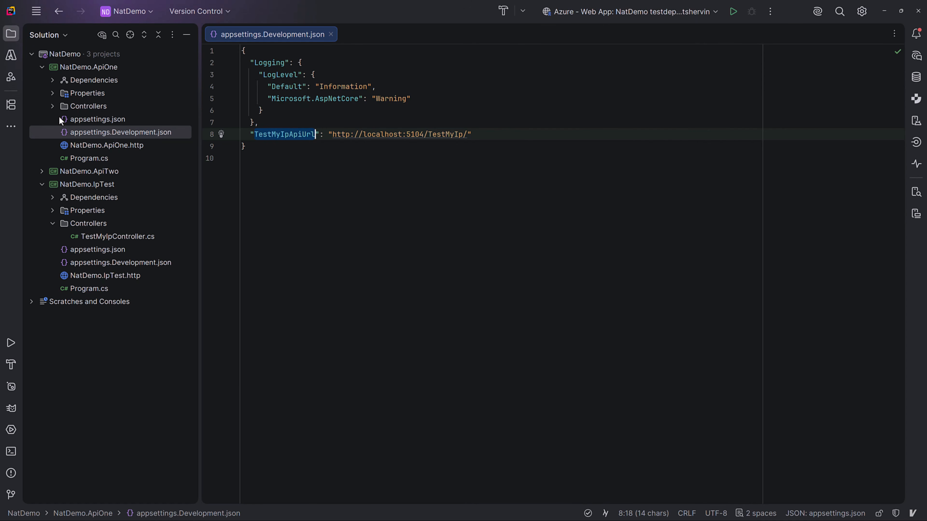
{"action": "left_click", "coordinate": [52, 106]}
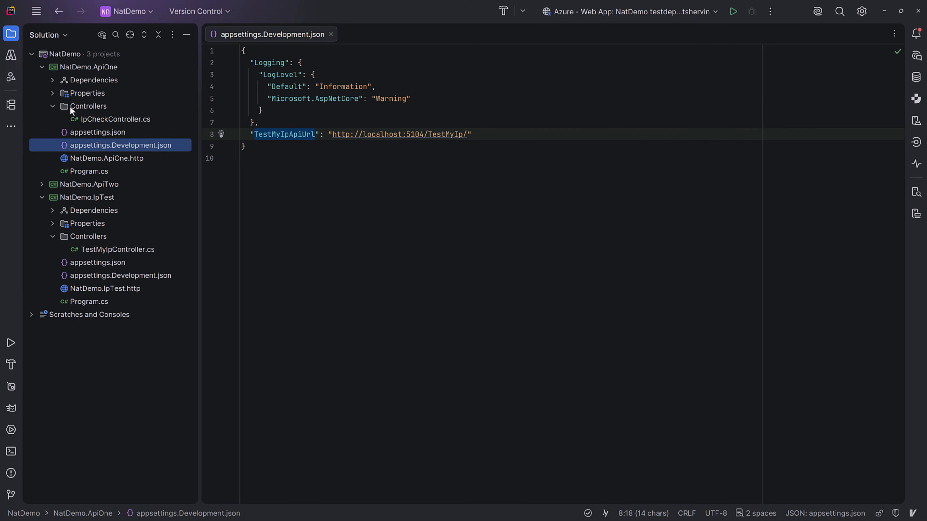
{"action": "double_click", "coordinate": [111, 121]}
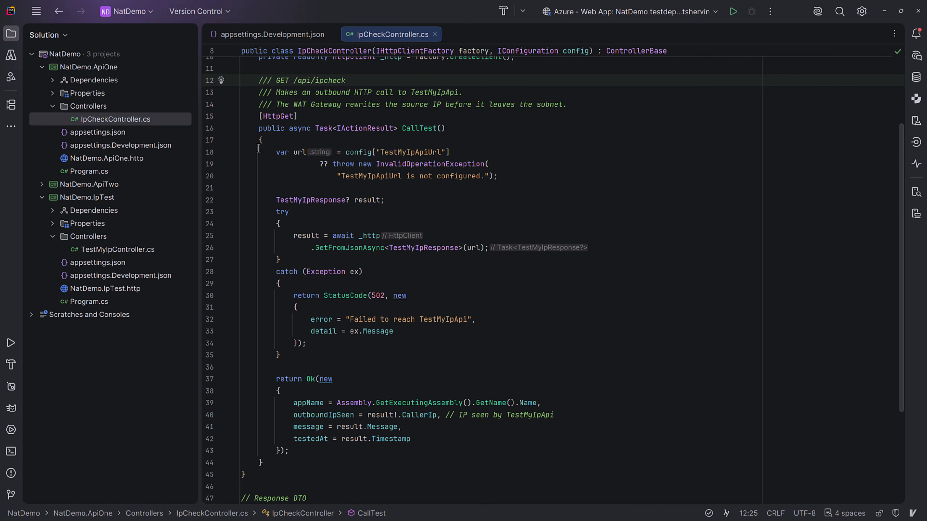
{"action": "left_click", "coordinate": [105, 184]}
{"action": "left_click", "coordinate": [41, 184]}
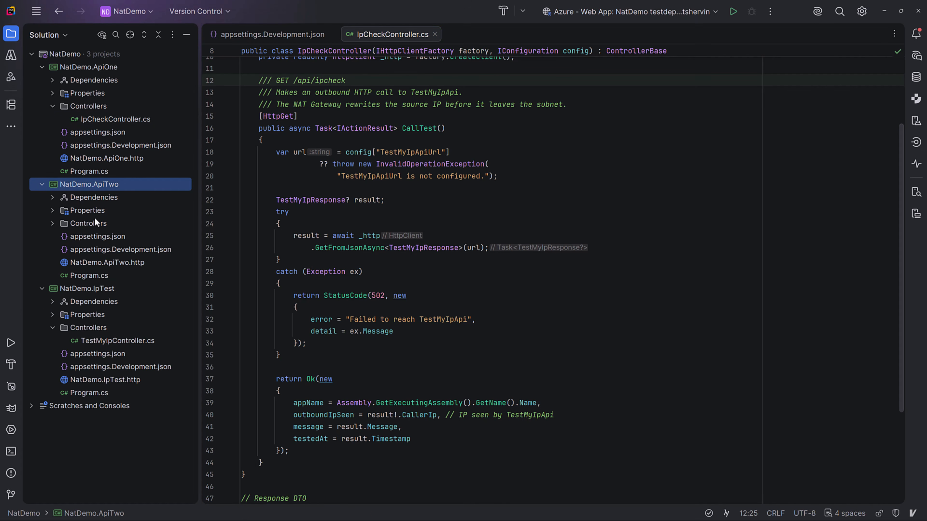
Review the appName, outboundIpSeen, message and testedAt fields returned by ApiOne's IpCheckController.
{"action": "key", "text": "alt+Tab"}
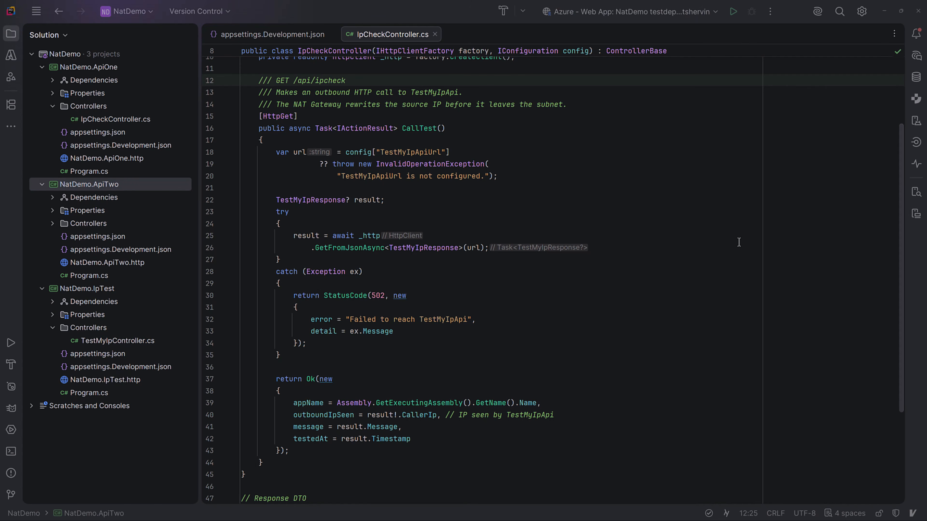
{"action": "scroll", "coordinate": [487, 349], "scroll_direction": "down", "scroll_amount": 5}
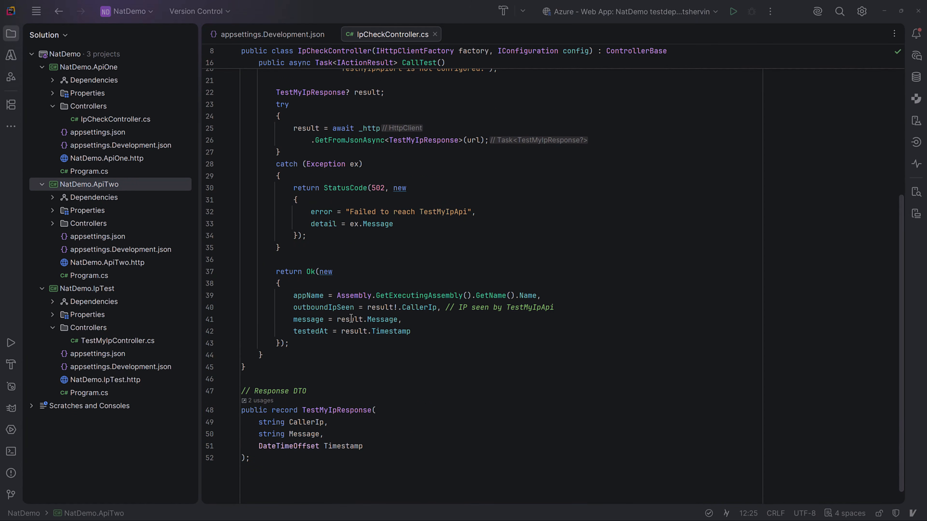
{"action": "double_click", "coordinate": [306, 296]}
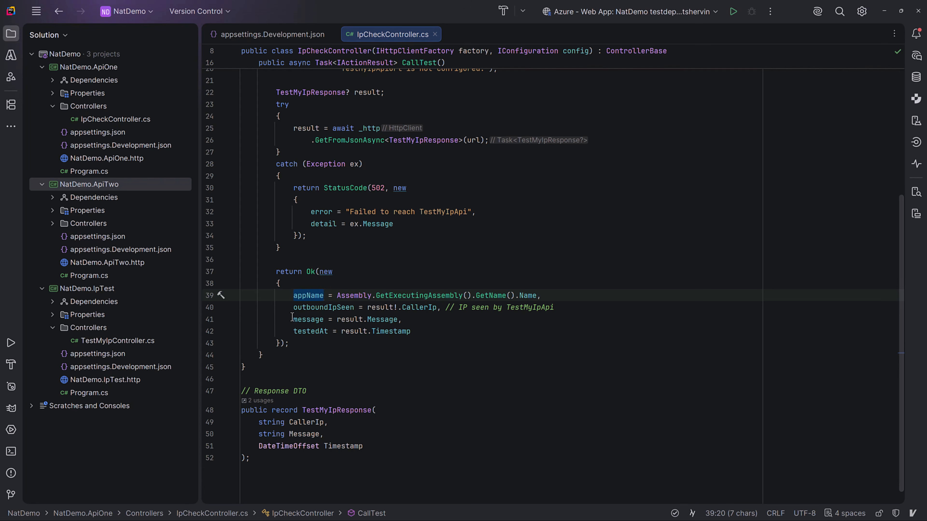
{"action": "double_click", "coordinate": [321, 308]}
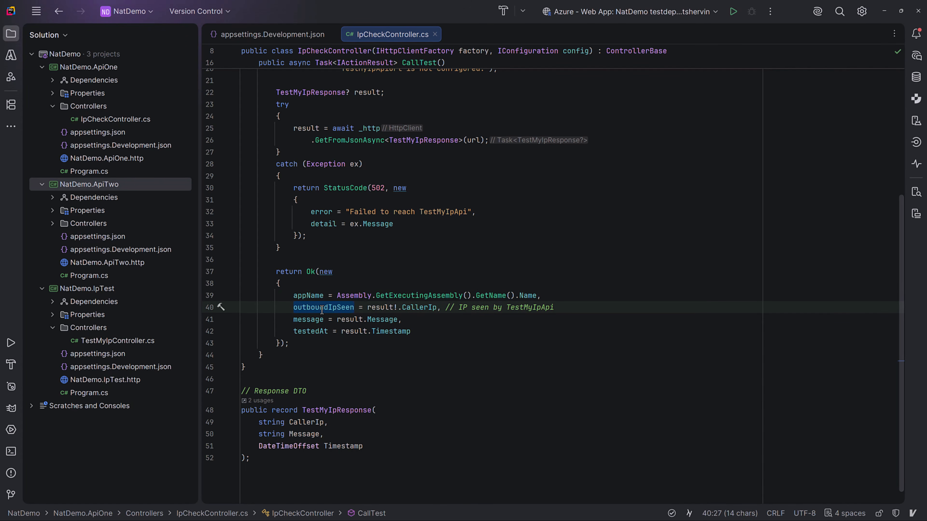
{"action": "double_click", "coordinate": [308, 320]}
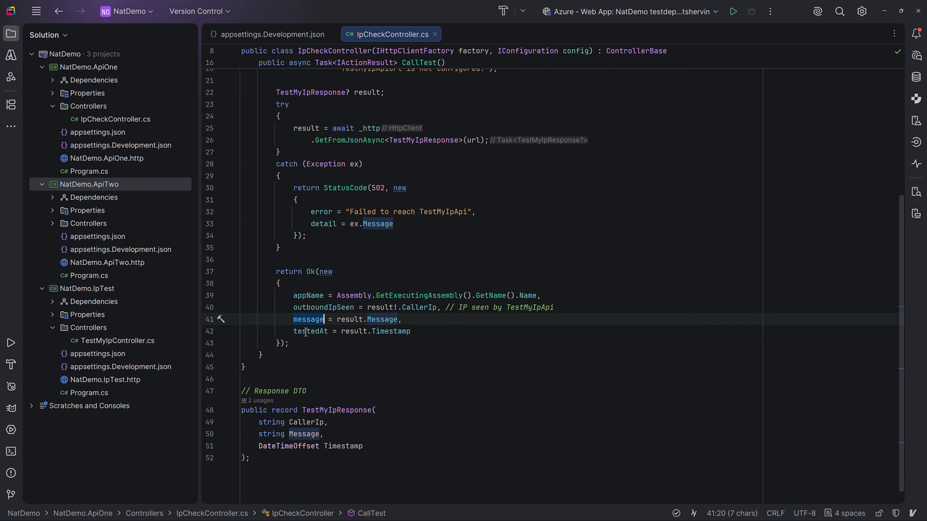
{"action": "double_click", "coordinate": [305, 332]}
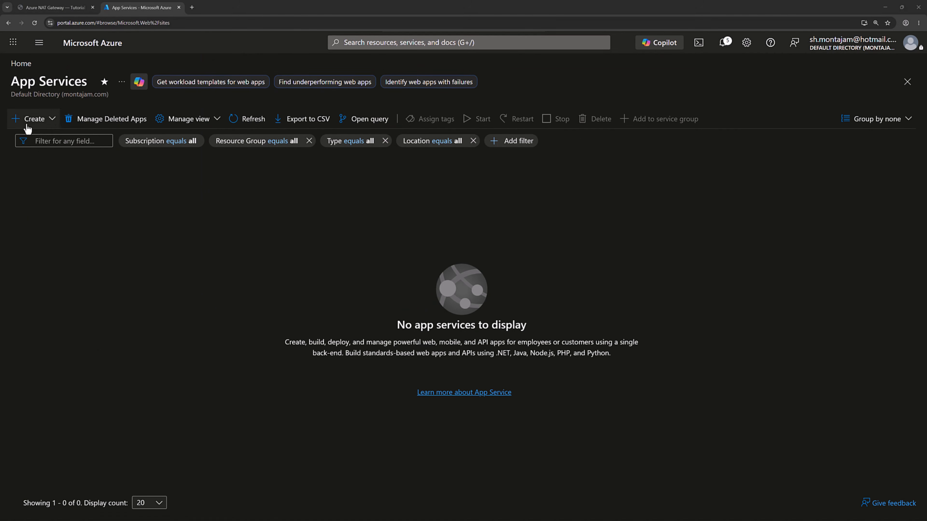
Start a new Web App in the Azure portal, in resource group rg-nat, with the name testmyipapi.
{"action": "left_click", "coordinate": [29, 121]}
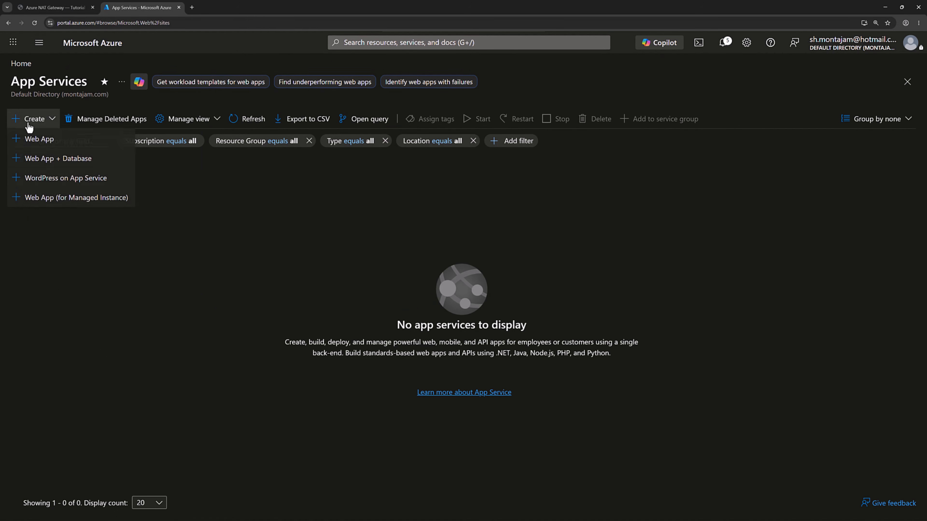
{"action": "left_click", "coordinate": [33, 141]}
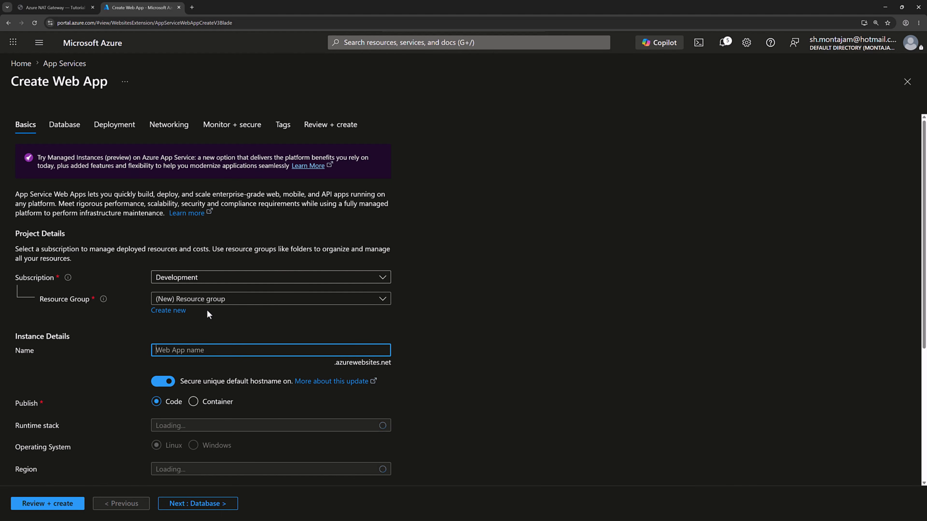
{"action": "left_click", "coordinate": [280, 302]}
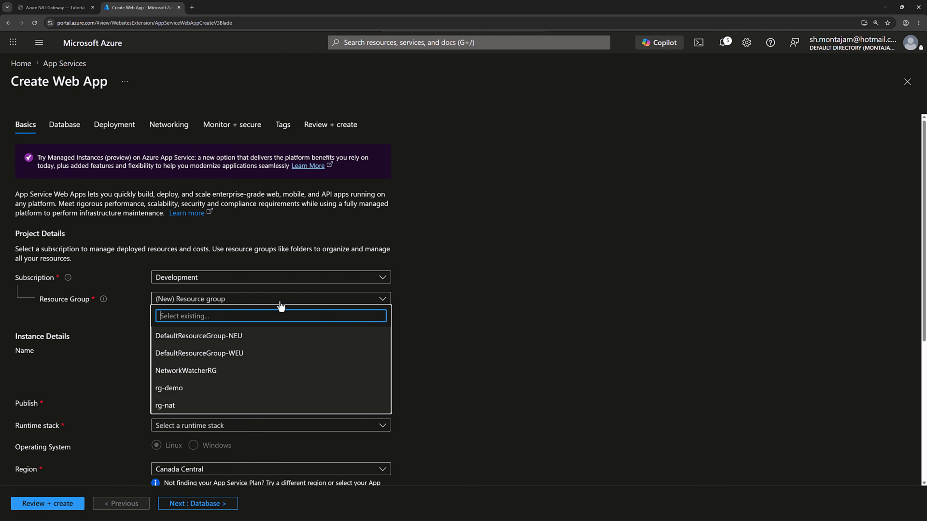
{"action": "left_click", "coordinate": [176, 409]}
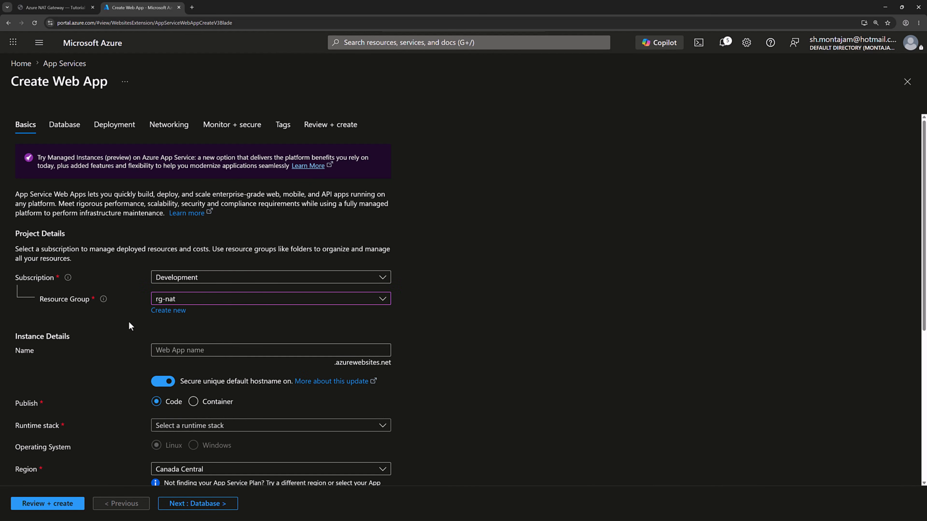
{"action": "left_click", "coordinate": [205, 349]}
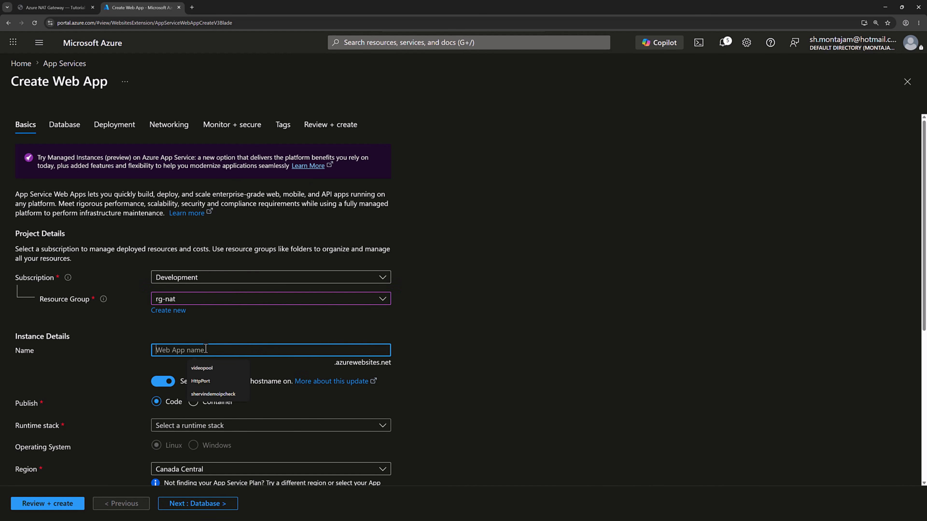
{"action": "type", "text": "testmy"}
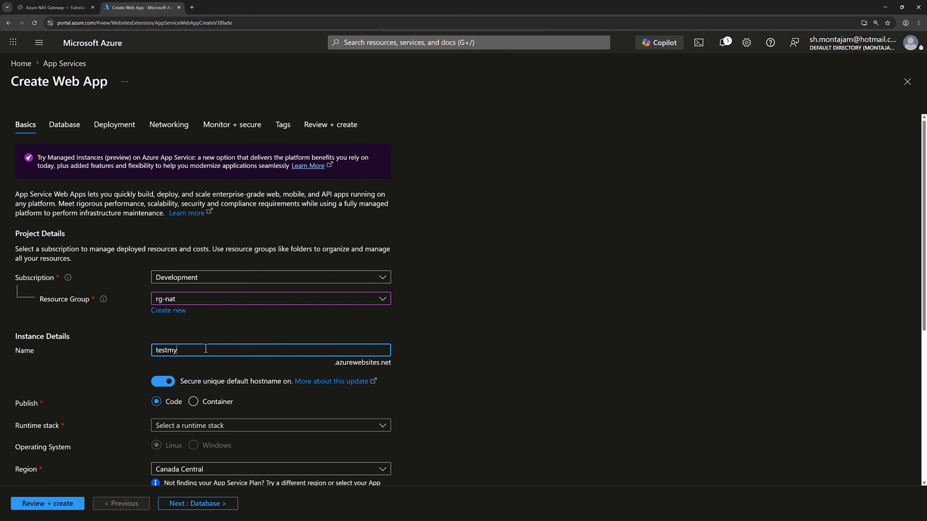
{"action": "type", "text": "ipapi"}
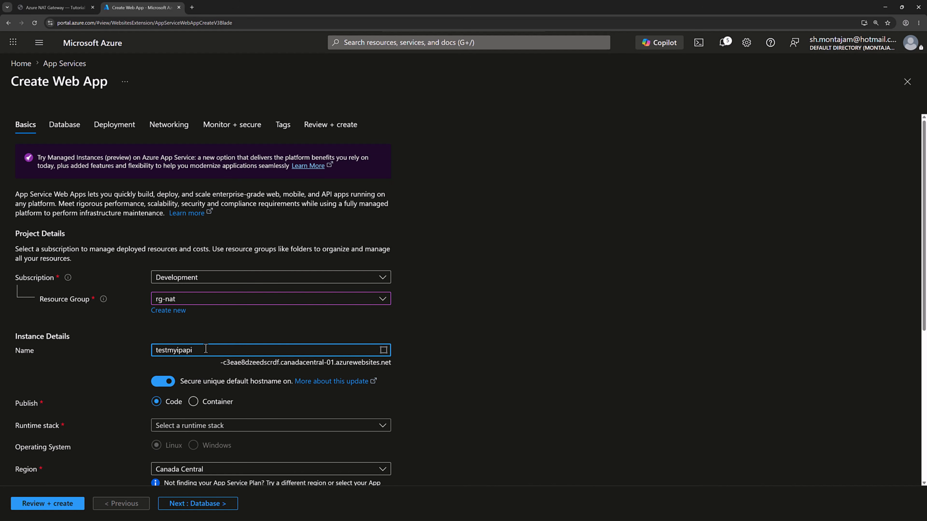
Set the web app's runtime stack to .NET 10 (LTS).
{"action": "scroll", "coordinate": [467, 311], "scroll_direction": "down", "scroll_amount": 2}
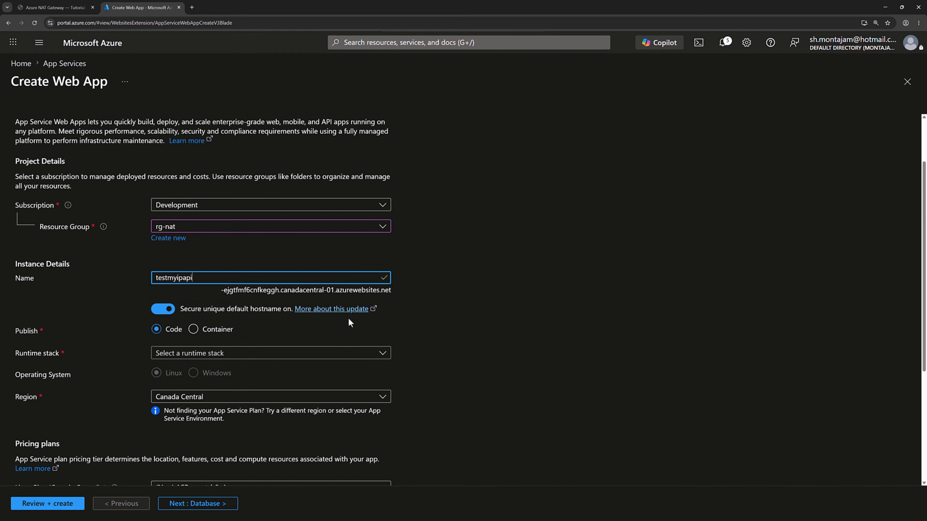
{"action": "scroll", "coordinate": [453, 331], "scroll_direction": "down", "scroll_amount": 1}
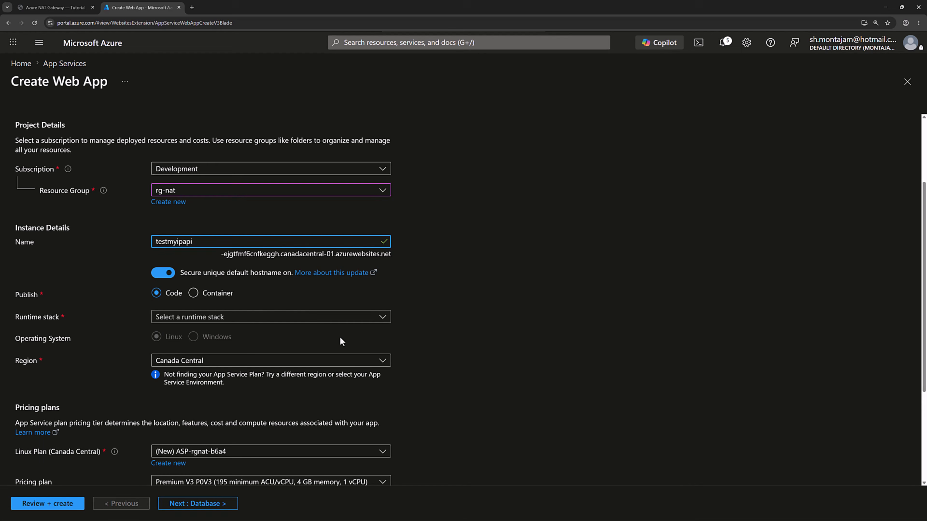
{"action": "left_click", "coordinate": [330, 321]}
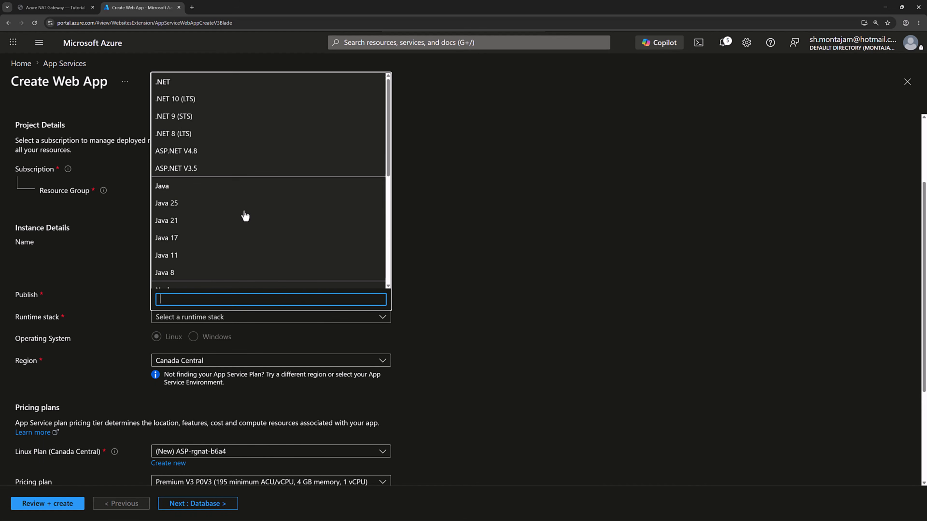
{"action": "left_click", "coordinate": [179, 99]}
Set the new web app's region to West Europe.
{"action": "scroll", "coordinate": [511, 270], "scroll_direction": "down", "scroll_amount": 1}
{"action": "scroll", "coordinate": [509, 268], "scroll_direction": "down", "scroll_amount": 3}
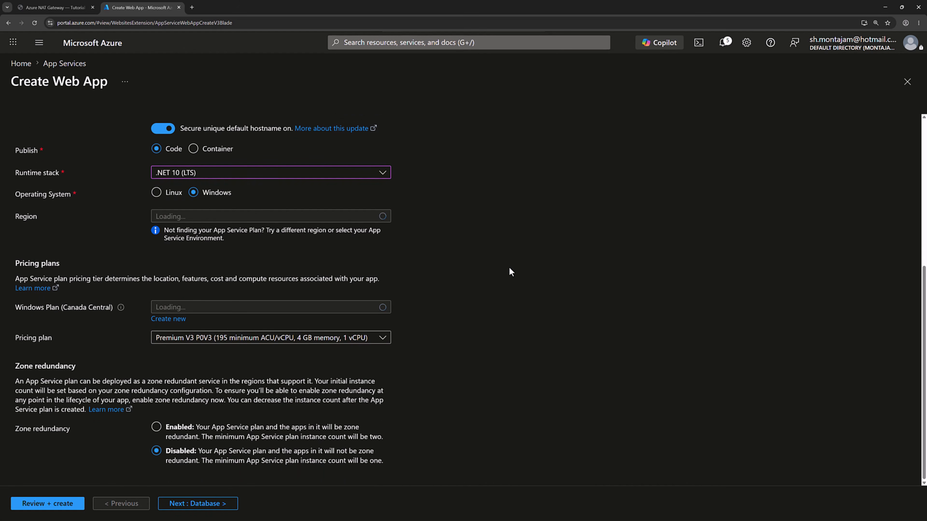
{"action": "left_click", "coordinate": [385, 216]}
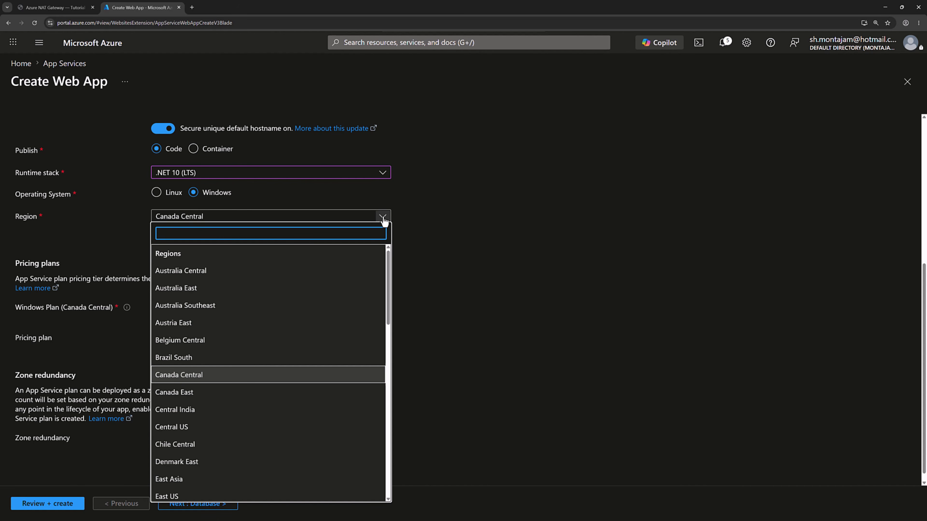
{"action": "type", "text": "west "}
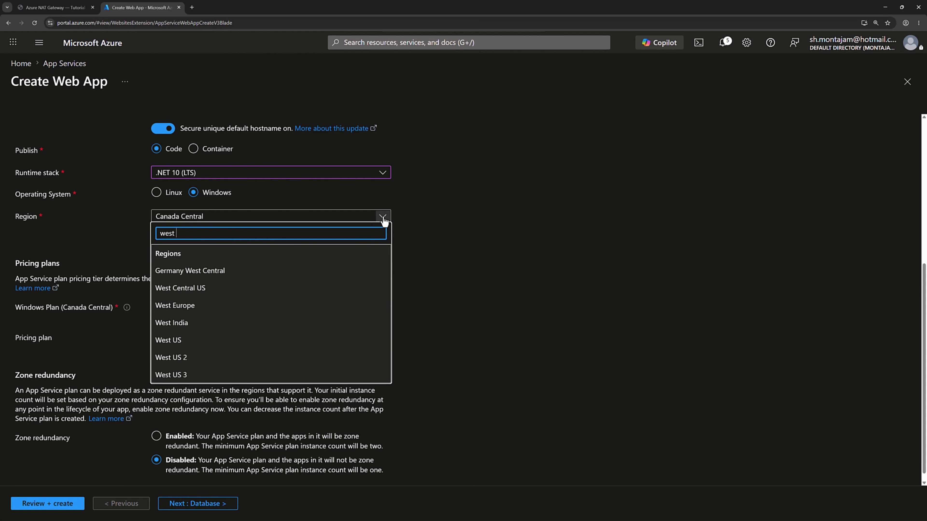
{"action": "type", "text": "eu"}
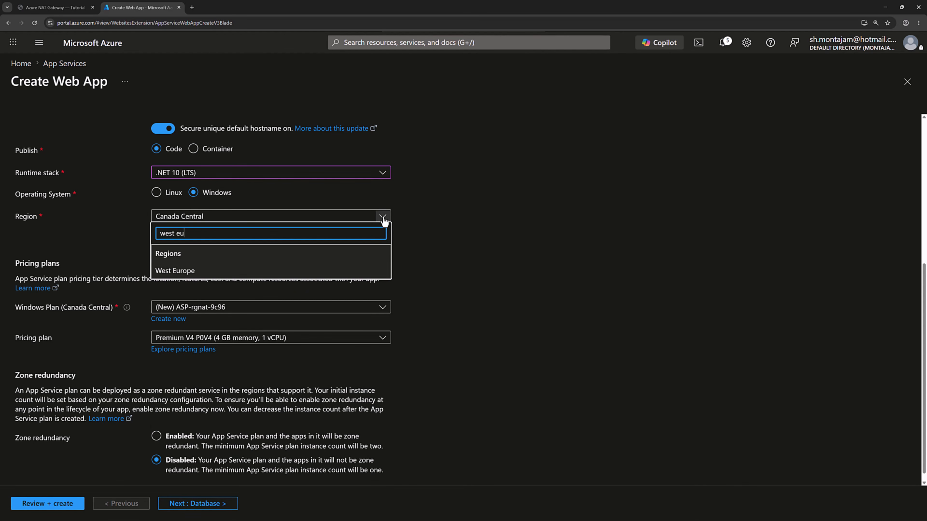
{"action": "left_click", "coordinate": [204, 270]}
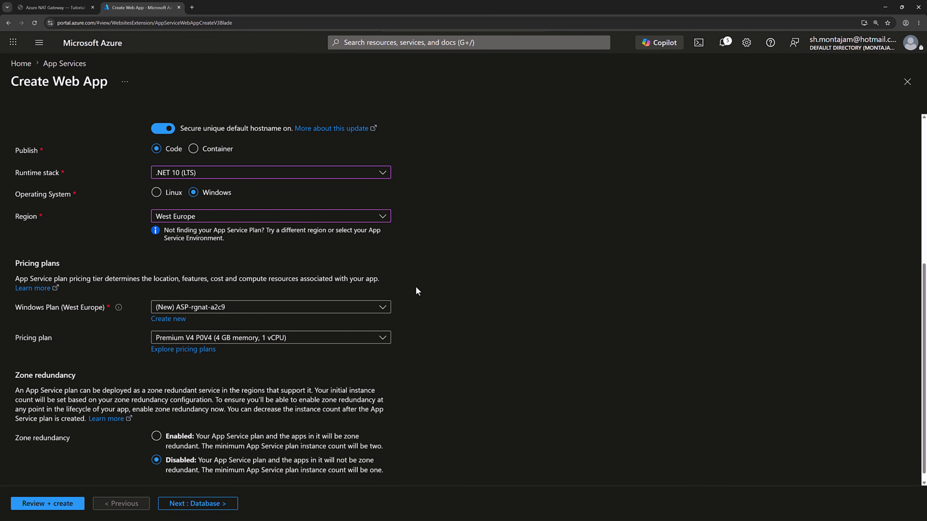
Disable Application Insights for the new web app, and create it.
{"action": "scroll", "coordinate": [177, 199], "scroll_direction": "up", "scroll_amount": 7}
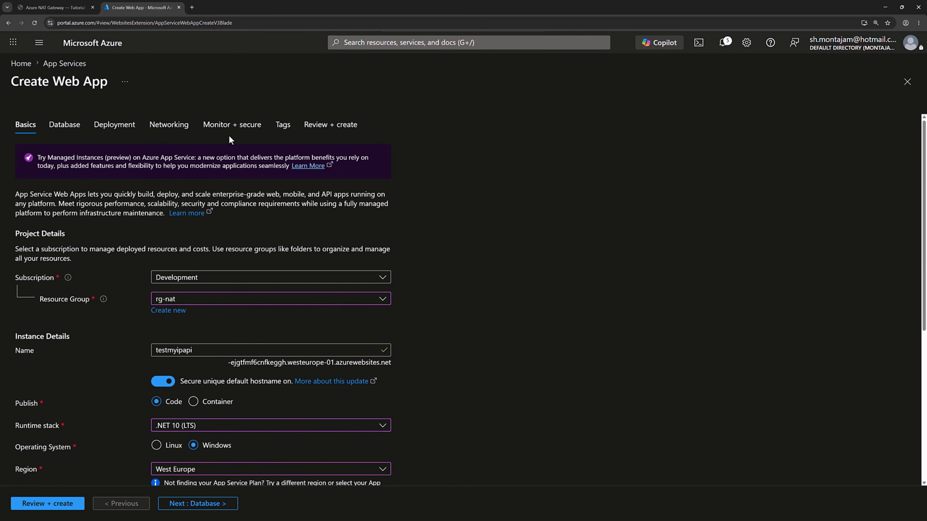
{"action": "left_click", "coordinate": [233, 128]}
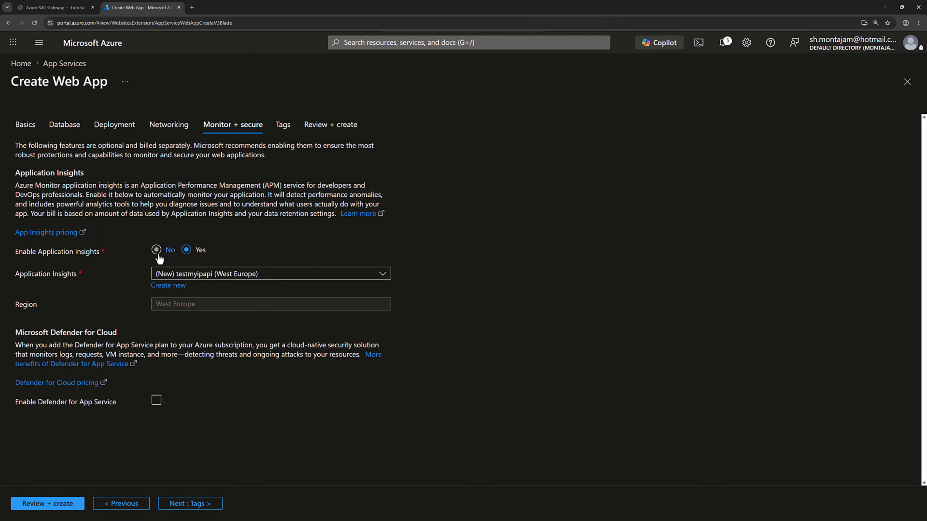
{"action": "left_click", "coordinate": [158, 254]}
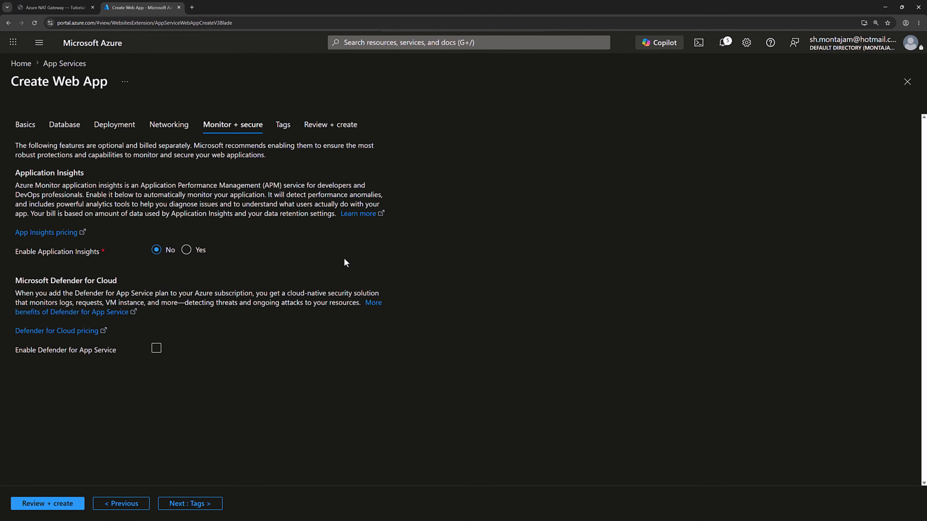
{"action": "left_click", "coordinate": [70, 509]}
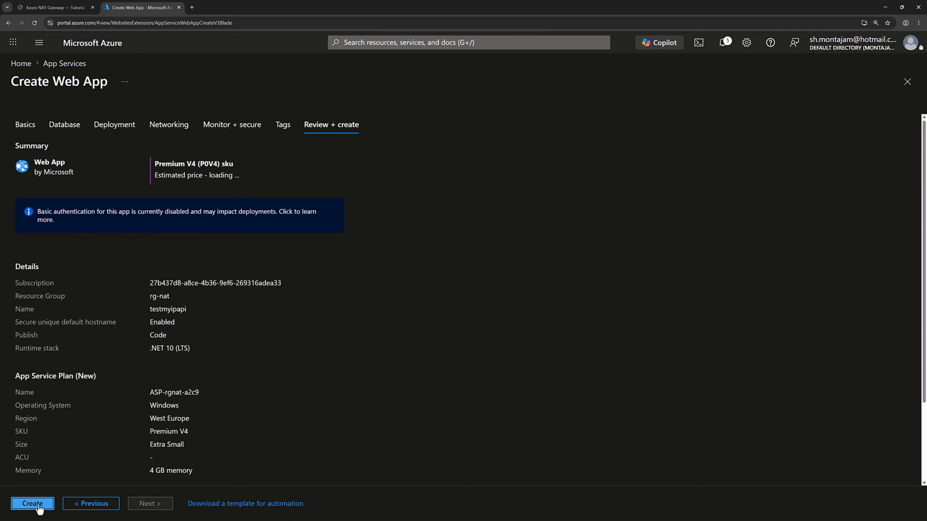
{"action": "left_click", "coordinate": [33, 503]}
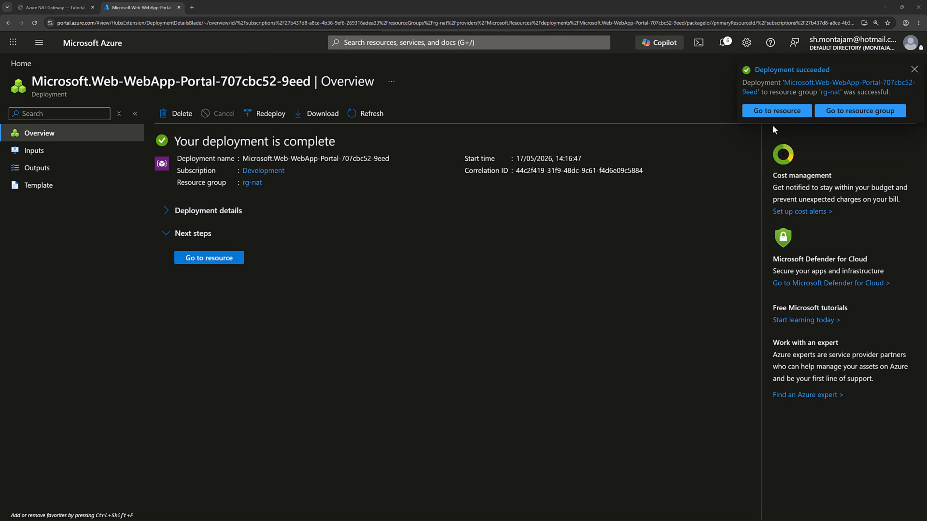
Add an application setting named AllowedHosts with the value * to the testmyipapi web app, and save the changes.
{"action": "left_click", "coordinate": [776, 111]}
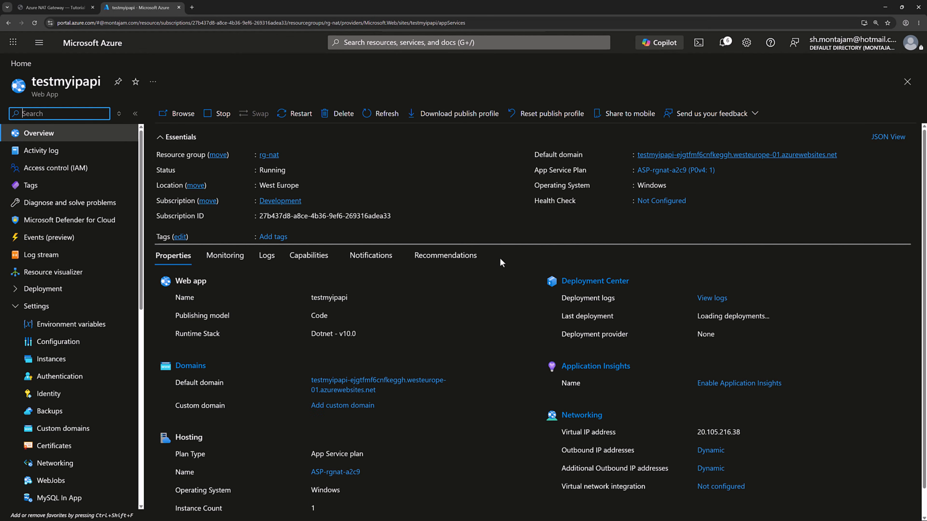
{"action": "left_click", "coordinate": [93, 325]}
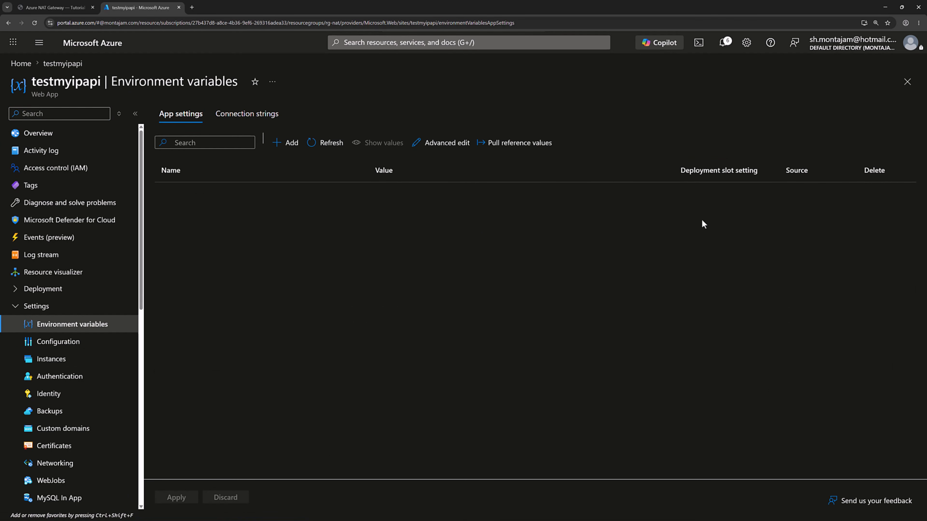
{"action": "left_click", "coordinate": [291, 142]}
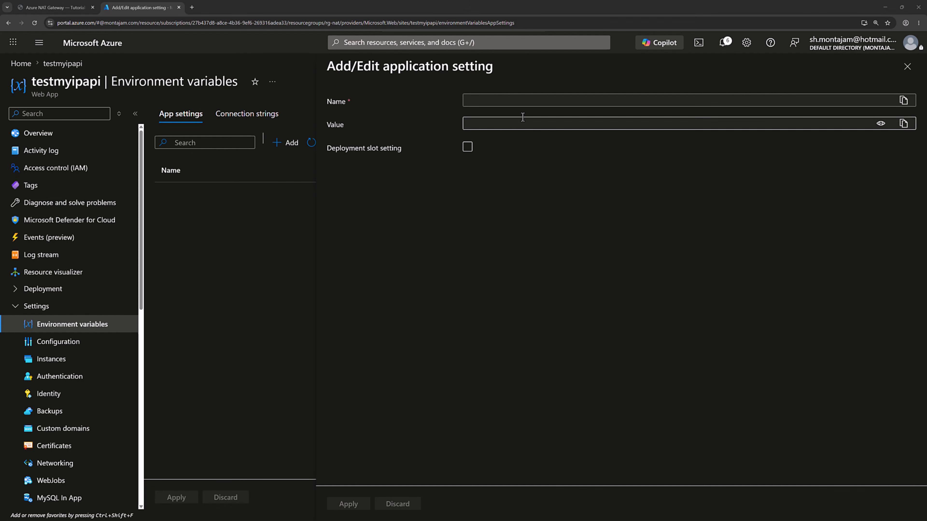
{"action": "left_click", "coordinate": [524, 100]}
{"action": "type", "text": "AllowedHosts"}
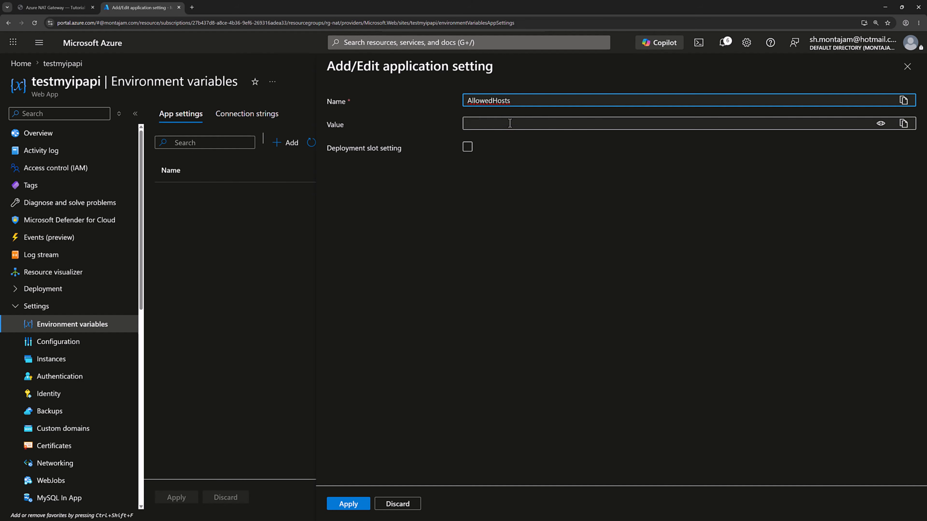
{"action": "left_click", "coordinate": [510, 123]}
{"action": "type", "text": "*"}
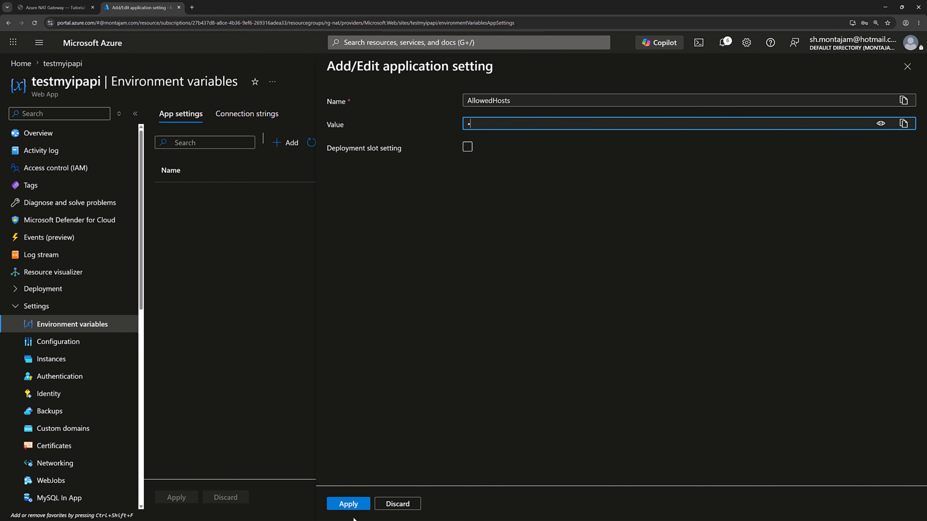
{"action": "left_click", "coordinate": [351, 506]}
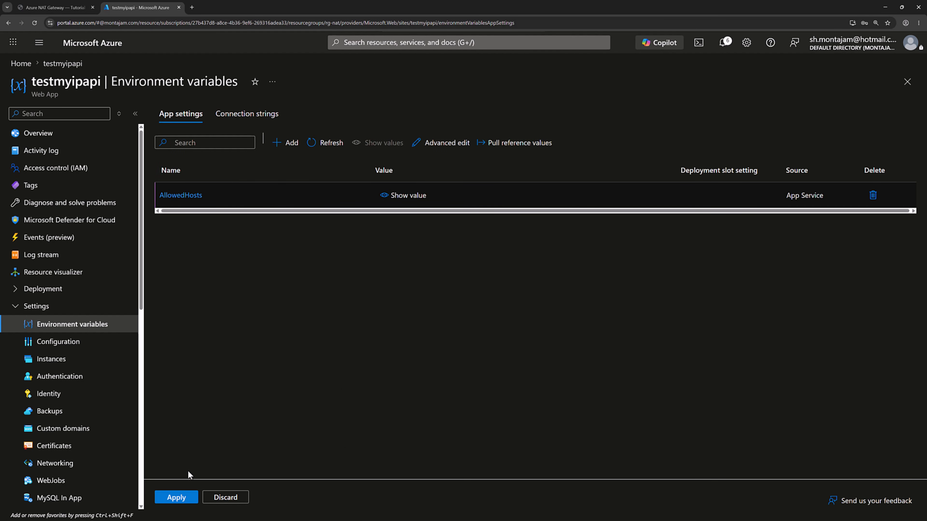
{"action": "left_click", "coordinate": [186, 500]}
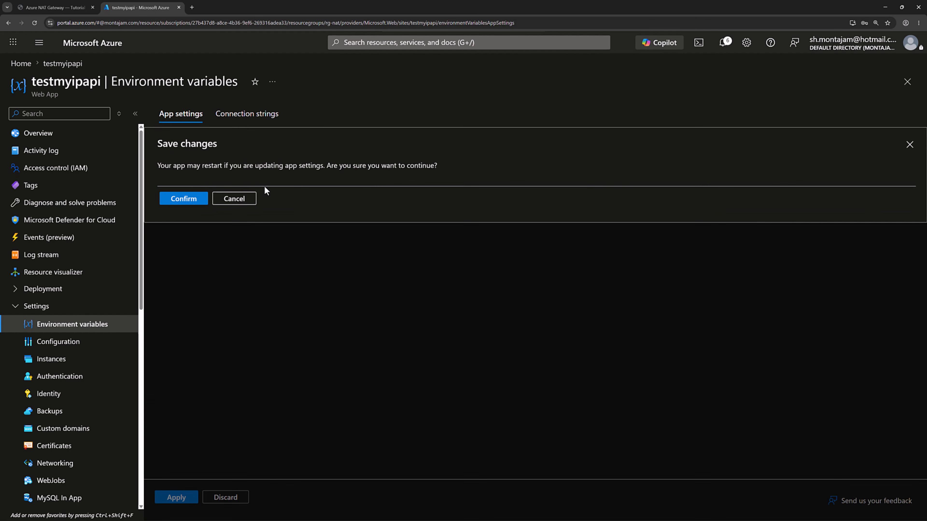
{"action": "left_click", "coordinate": [194, 206]}
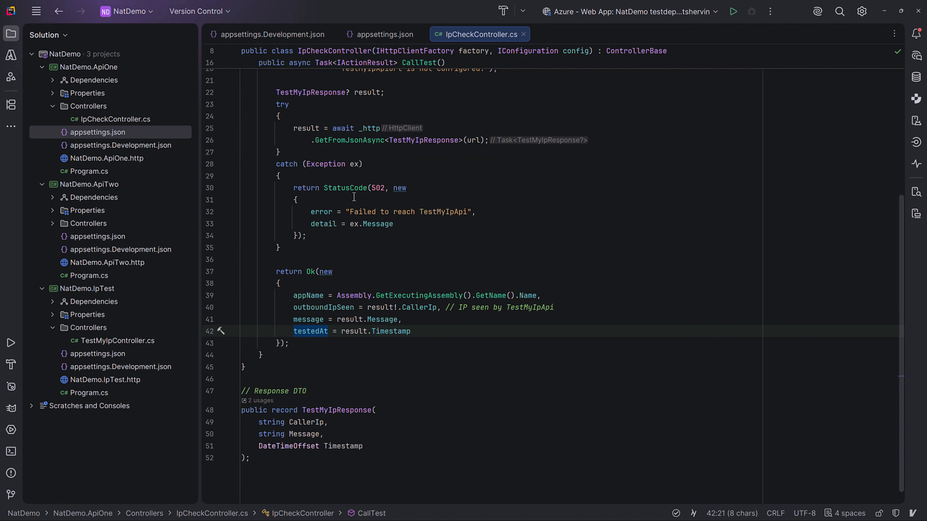
Switch to Rider, and refresh and expand the Web Apps node in Azure Explorer.
{"action": "left_click", "coordinate": [11, 55]}
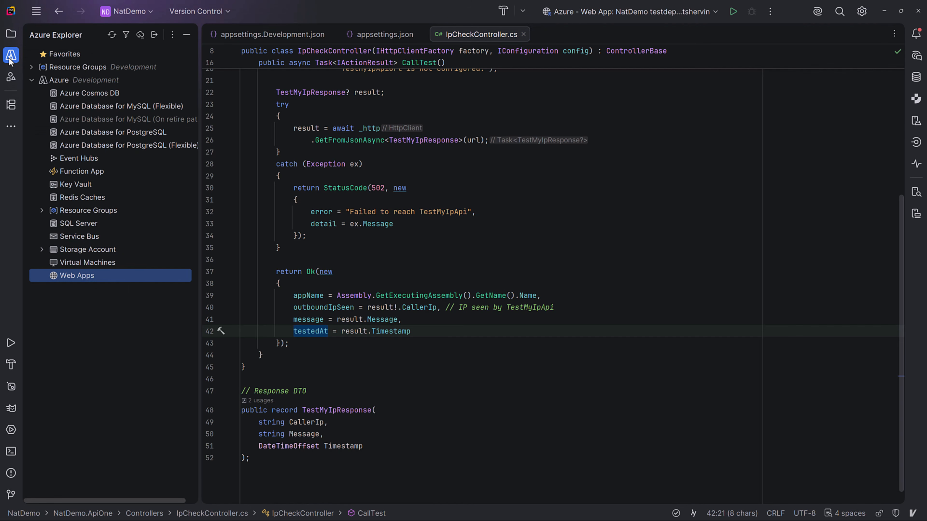
{"action": "right_click", "coordinate": [84, 277]}
{"action": "left_click", "coordinate": [100, 279]}
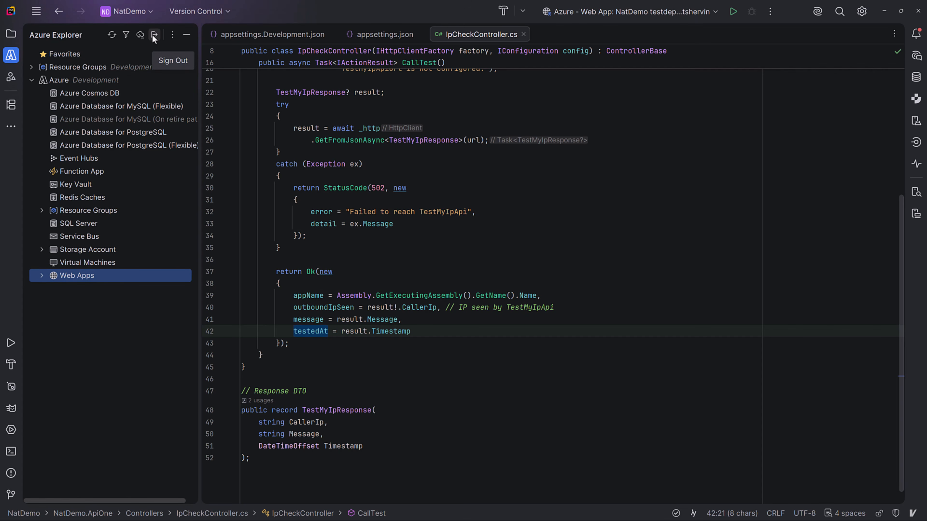
{"action": "left_click", "coordinate": [41, 278]}
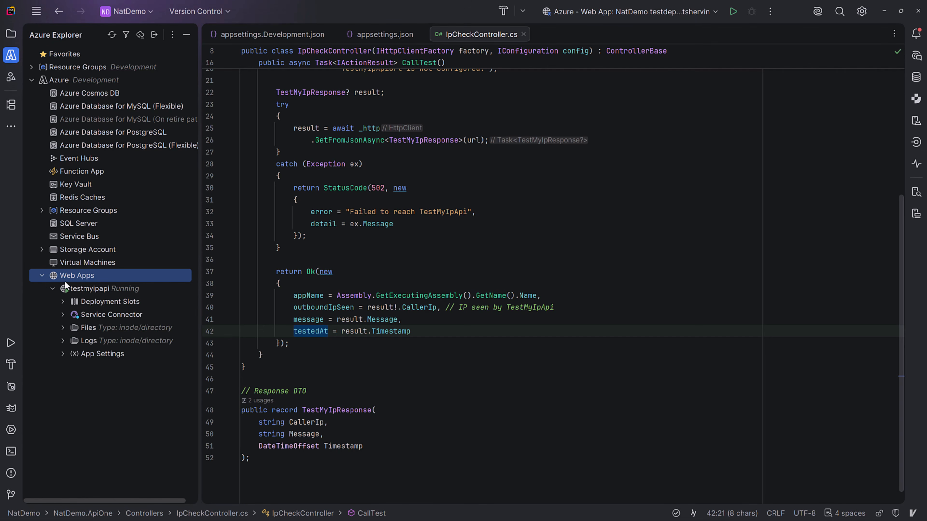
Deploy the NatDemo.IpTest project to the testmyipapi web app.
{"action": "right_click", "coordinate": [93, 289]}
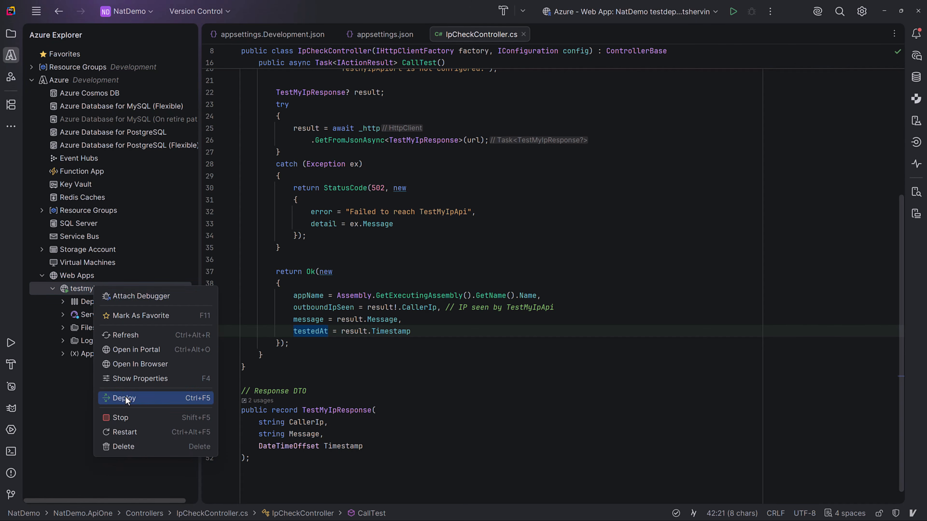
{"action": "left_click", "coordinate": [151, 402]}
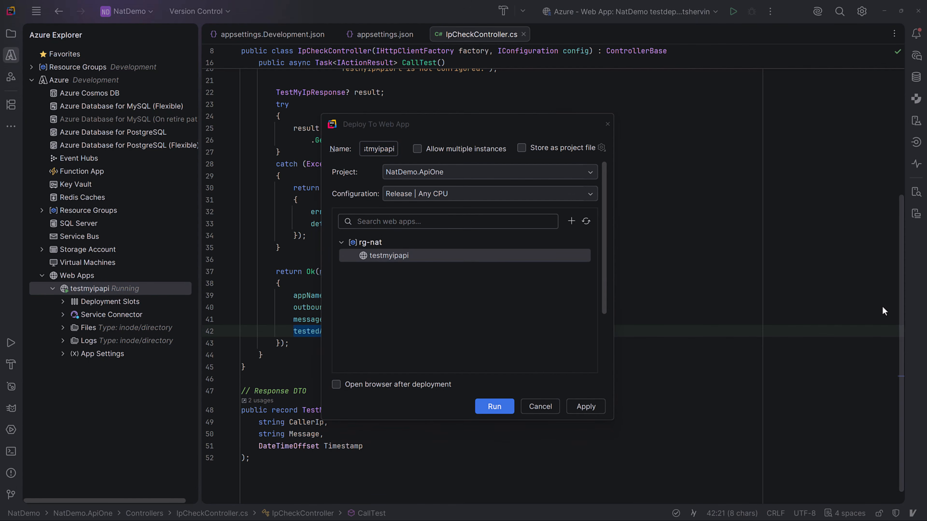
{"action": "left_click", "coordinate": [451, 169]}
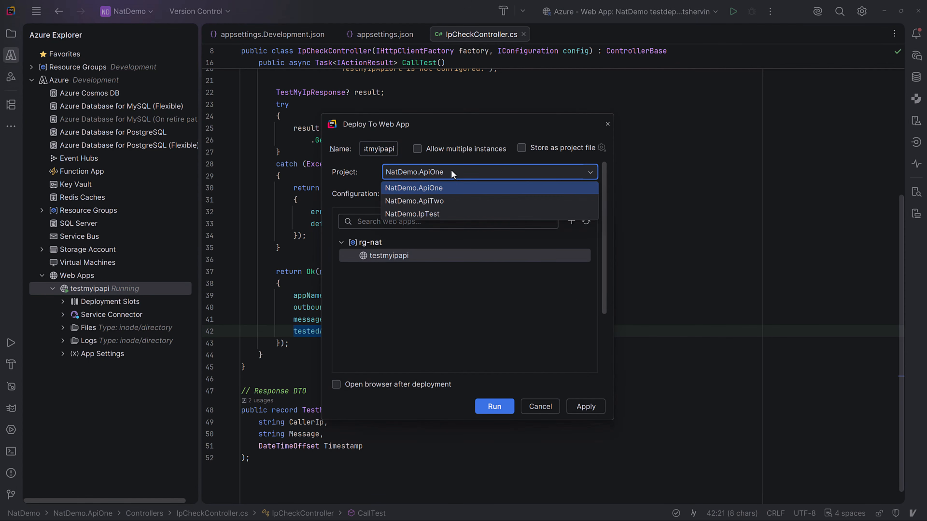
{"action": "left_click", "coordinate": [430, 215]}
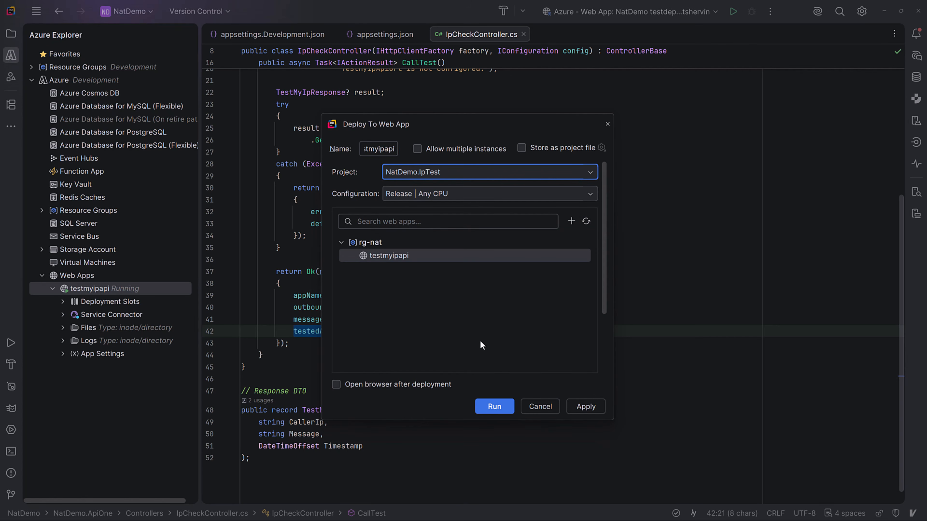
{"action": "left_click", "coordinate": [494, 407]}
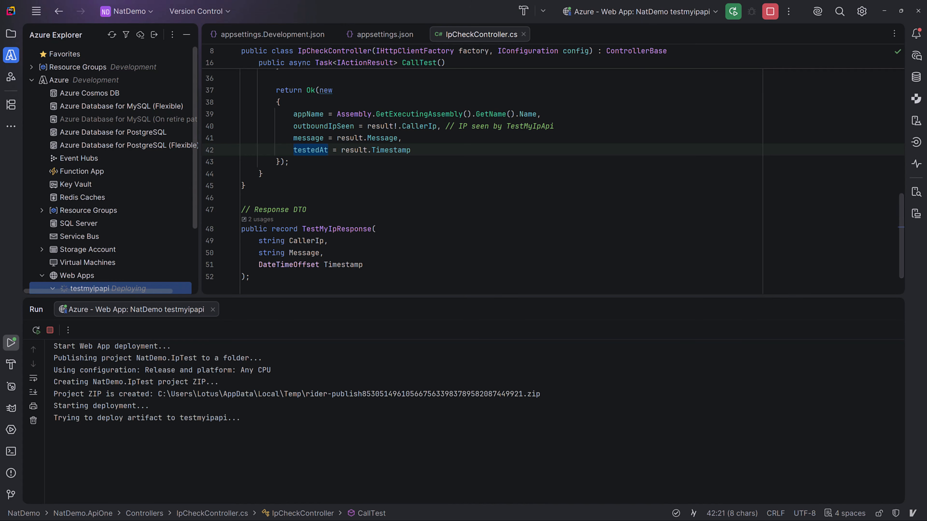
Return to the Azure portal, open testmyipapi's default domain with the path /testmyip, and check the returned callerIp value.
{"action": "key", "text": "alt+Tab"}
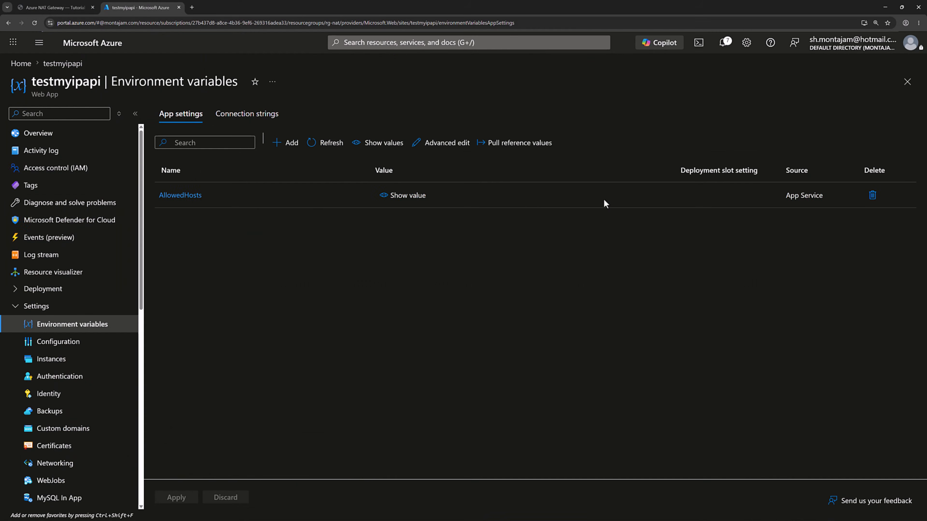
{"action": "left_click", "coordinate": [44, 133]}
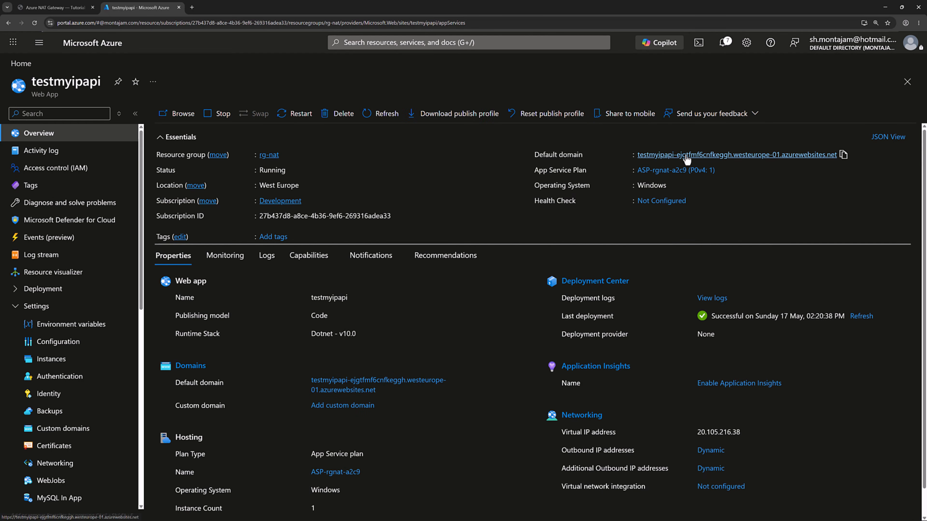
{"action": "left_click", "coordinate": [686, 154]}
{"action": "left_click", "coordinate": [276, 24]}
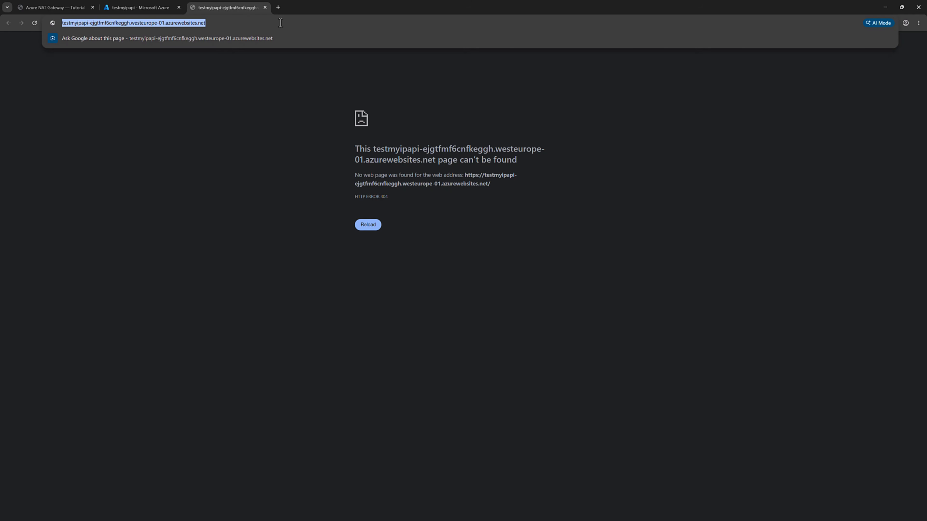
{"action": "left_click", "coordinate": [281, 22]}
{"action": "type", "text": "/testmyip"}
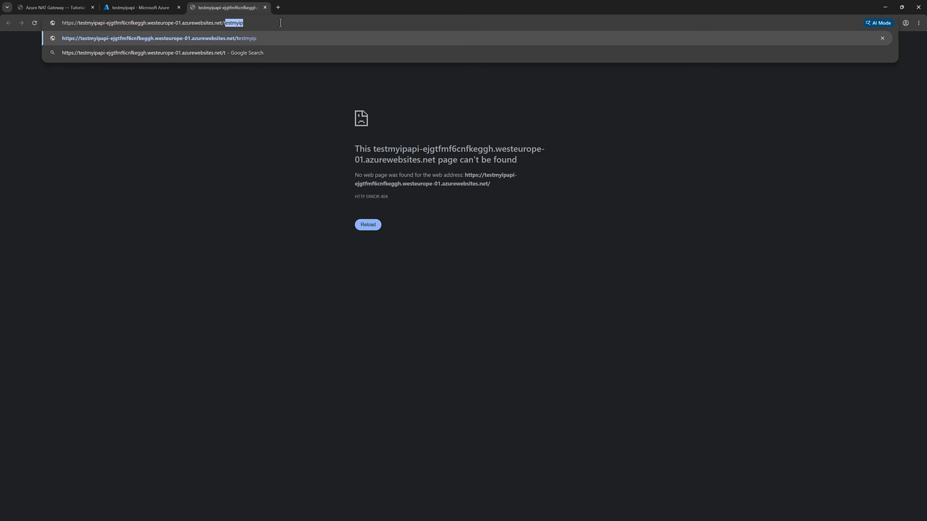
{"action": "key", "text": "Return"}
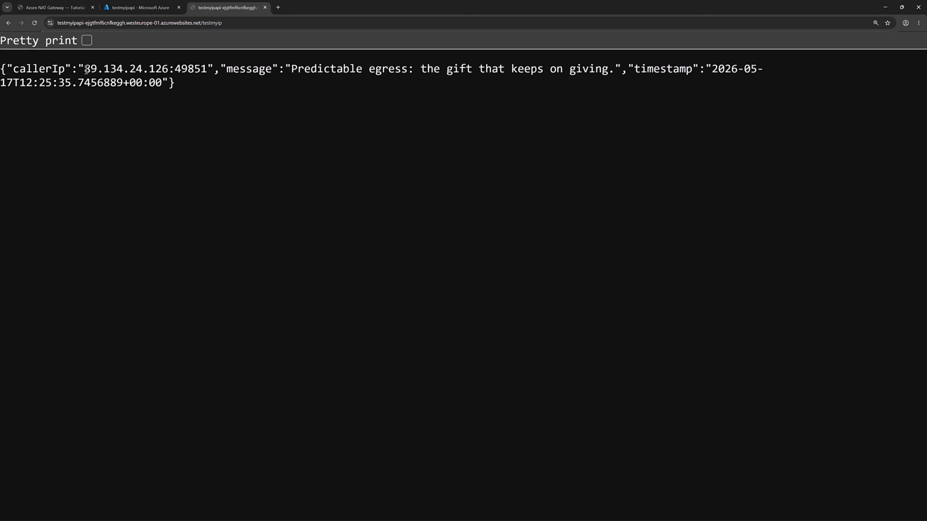
{"action": "left_click_drag", "start_coordinate": [83, 69], "coordinate": [169, 70]}
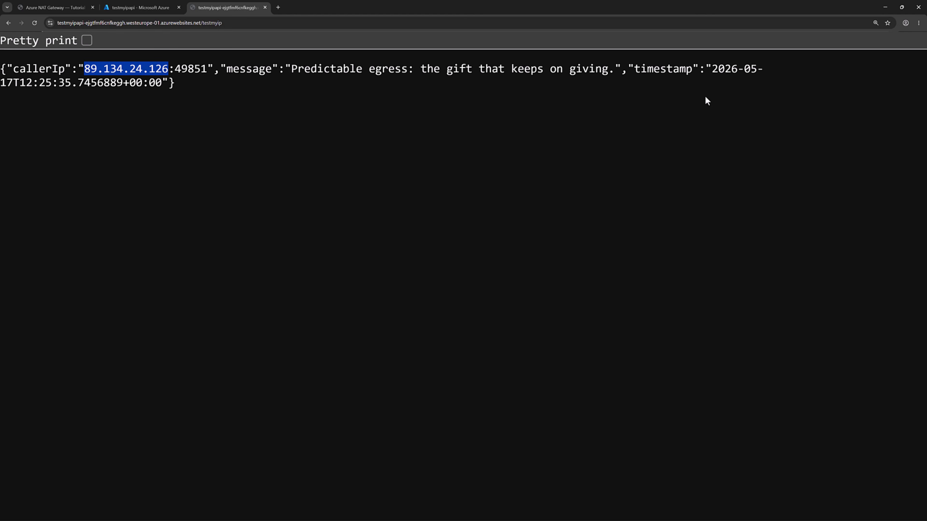
{"action": "key", "text": "alt+Tab"}
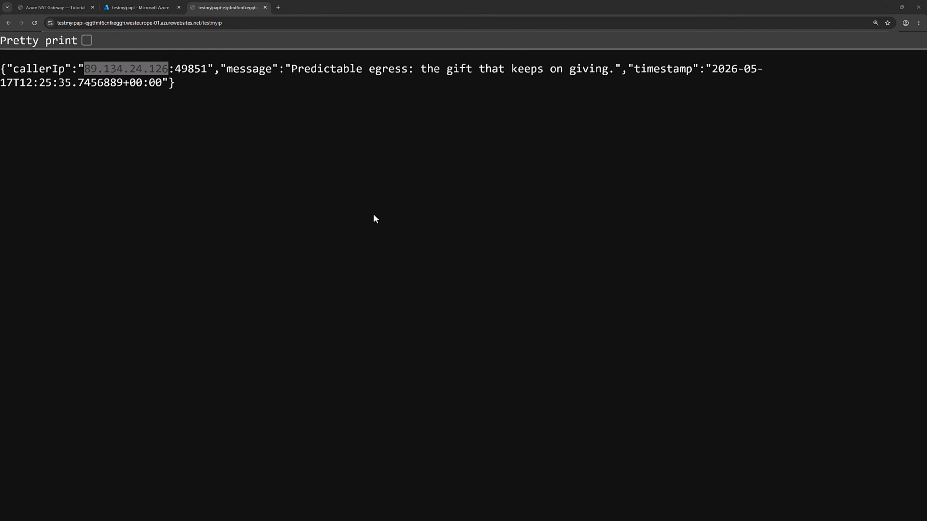
Return to the Azure portal and open the App Services list.
{"action": "left_click", "coordinate": [124, 8]}
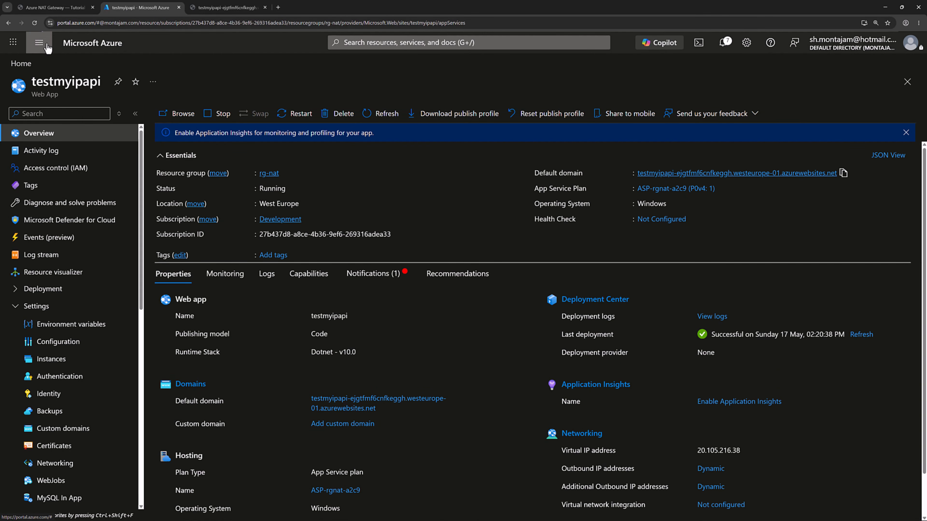
{"action": "left_click", "coordinate": [38, 42]}
{"action": "left_click", "coordinate": [38, 219]}
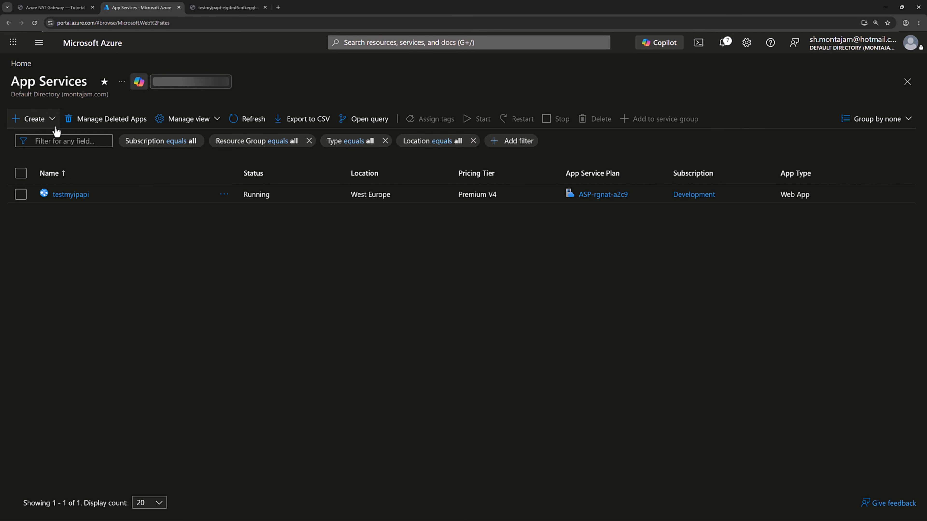
Start creating a web app in the rg-nat resource group and name it appone.
{"action": "left_click", "coordinate": [53, 119]}
{"action": "left_click", "coordinate": [45, 140]}
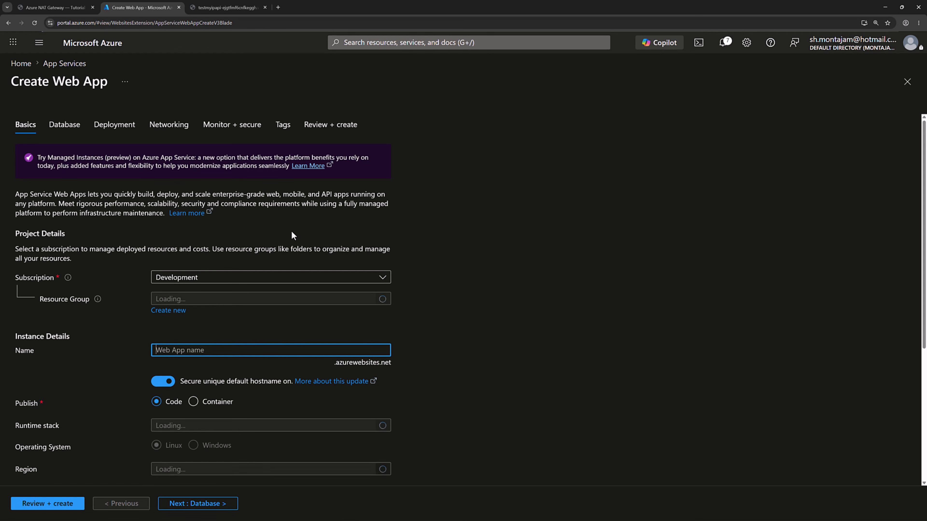
{"action": "left_click", "coordinate": [226, 306]}
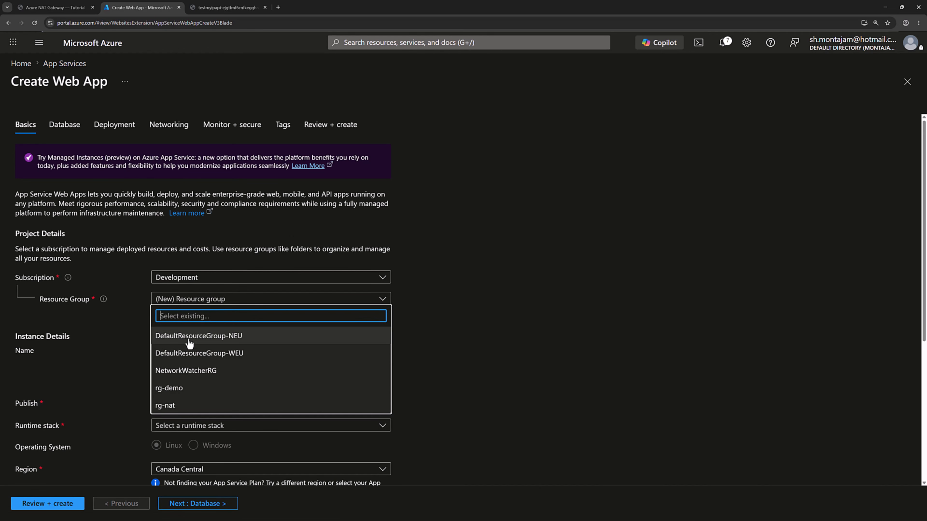
{"action": "left_click", "coordinate": [167, 405]}
{"action": "left_click", "coordinate": [191, 348]}
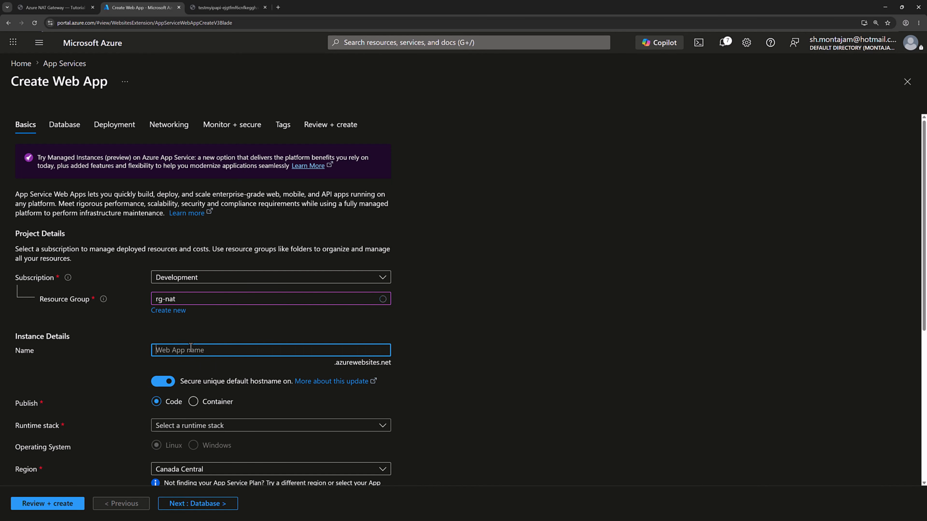
{"action": "type", "text": "appone"}
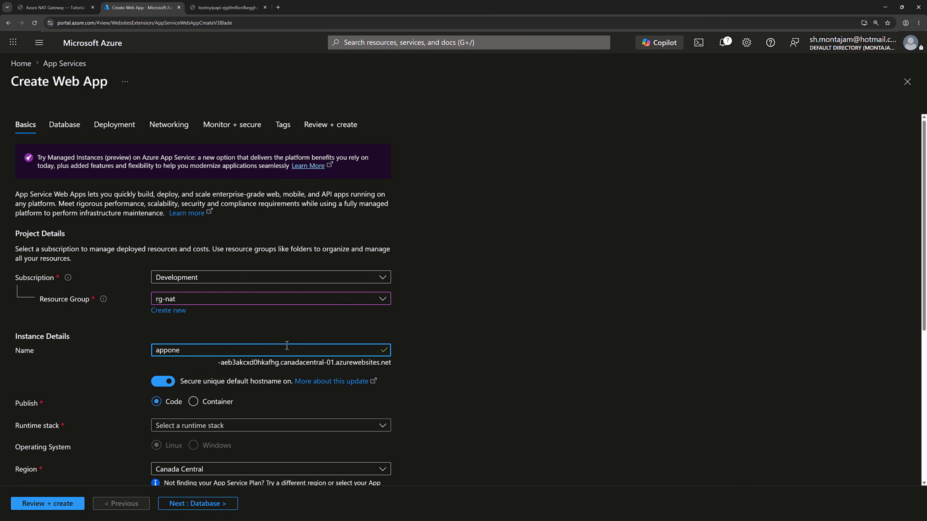
Set appone's runtime stack to .NET 10 (LTS) and its region to West Europe.
{"action": "scroll", "coordinate": [438, 326], "scroll_direction": "down", "scroll_amount": 3}
{"action": "left_click", "coordinate": [284, 318]}
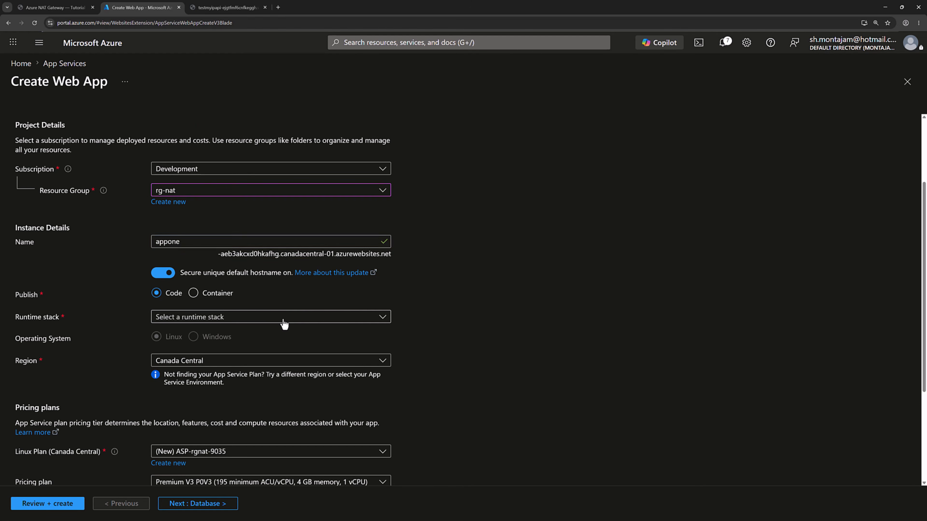
{"action": "left_click", "coordinate": [163, 103]}
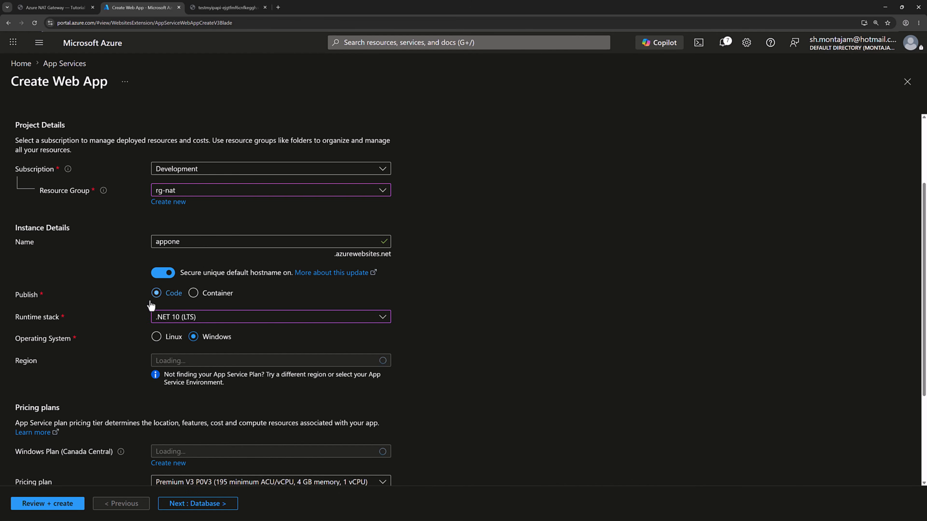
{"action": "scroll", "coordinate": [499, 312], "scroll_direction": "down", "scroll_amount": 2}
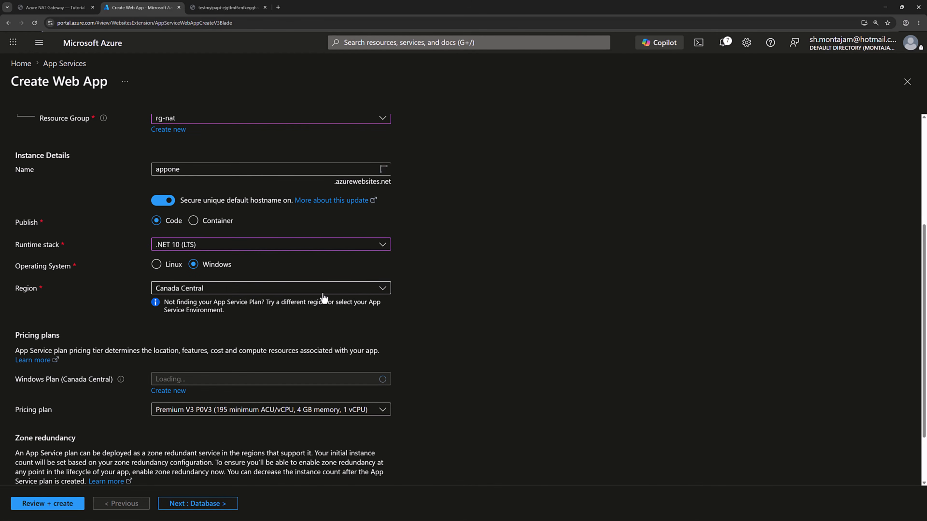
{"action": "left_click", "coordinate": [366, 291]}
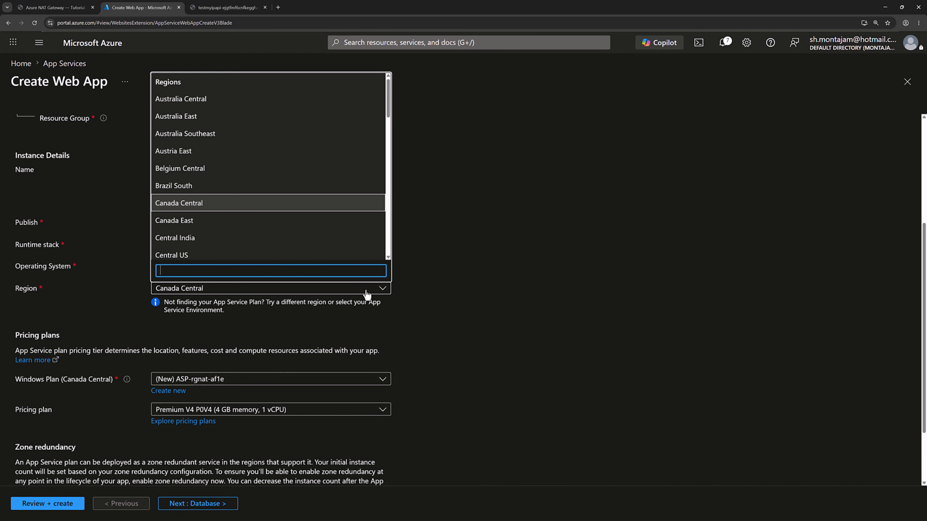
{"action": "type", "text": "west "}
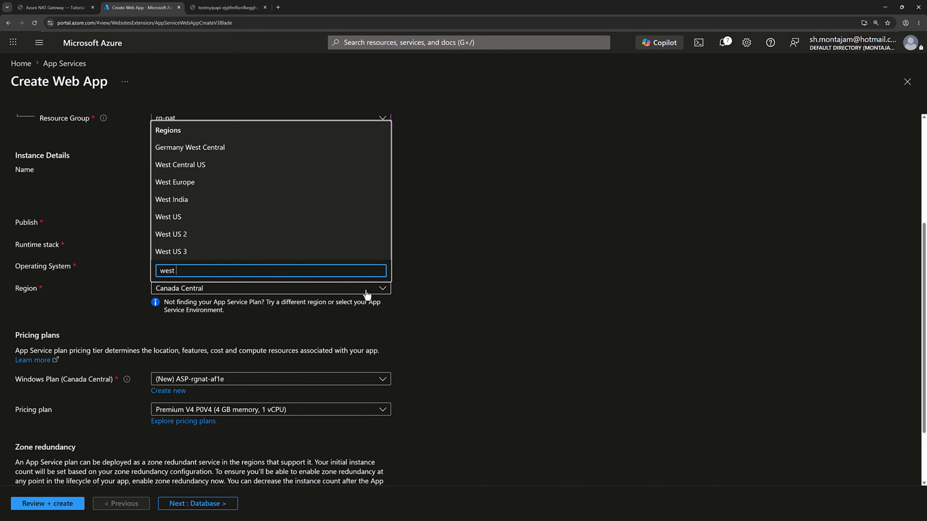
{"action": "type", "text": "eu"}
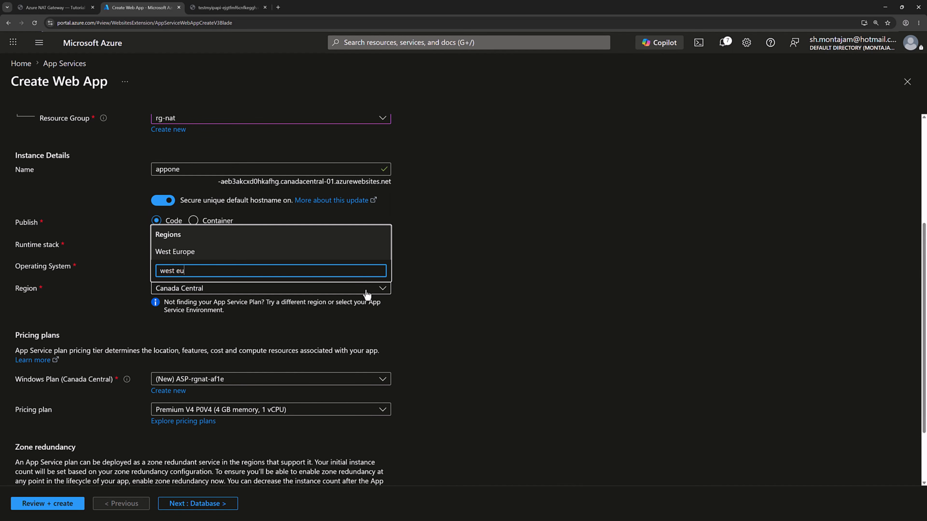
{"action": "left_click", "coordinate": [184, 257]}
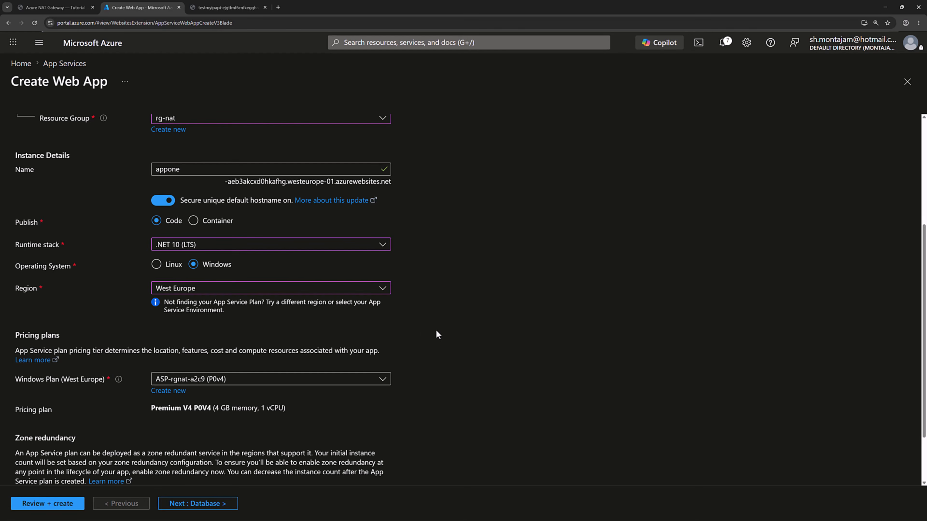
Disable Application Insights for appone, then review the configuration and create the web app.
{"action": "scroll", "coordinate": [440, 334], "scroll_direction": "down", "scroll_amount": 1}
{"action": "scroll", "coordinate": [440, 333], "scroll_direction": "down", "scroll_amount": 1}
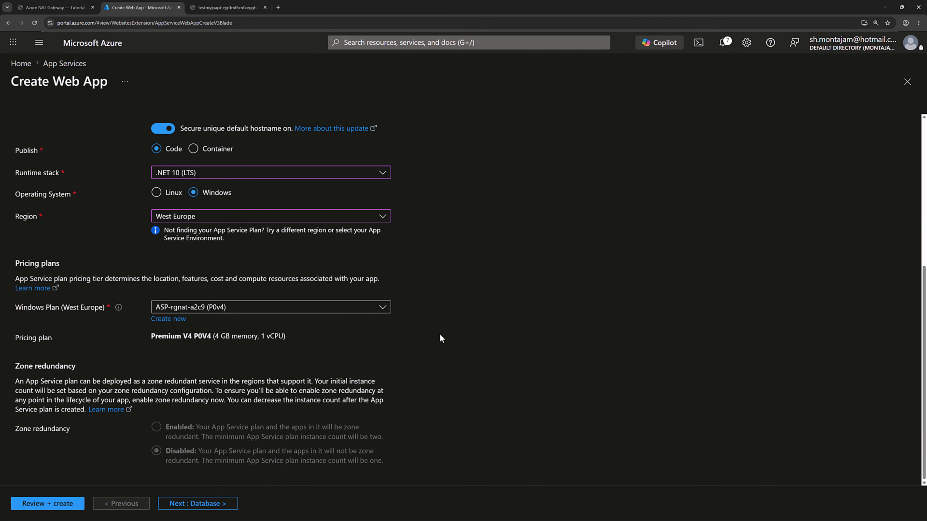
{"action": "scroll", "coordinate": [440, 335], "scroll_direction": "up", "scroll_amount": 1}
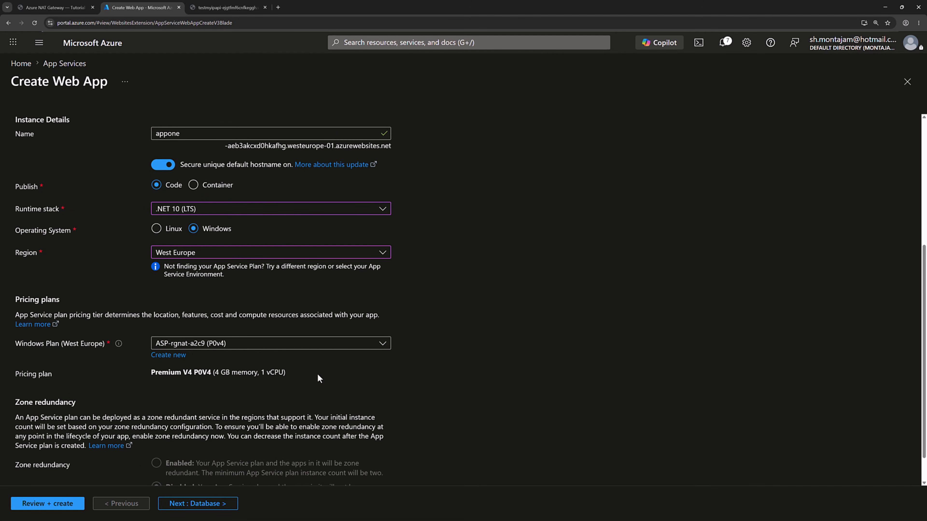
{"action": "scroll", "coordinate": [549, 320], "scroll_direction": "up", "scroll_amount": 3}
{"action": "scroll", "coordinate": [543, 323], "scroll_direction": "up", "scroll_amount": 3}
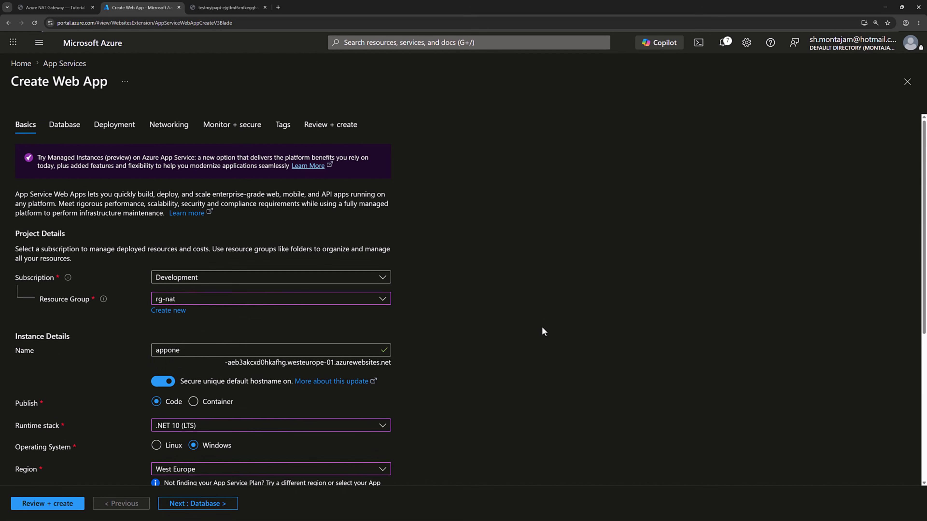
{"action": "left_click", "coordinate": [224, 131]}
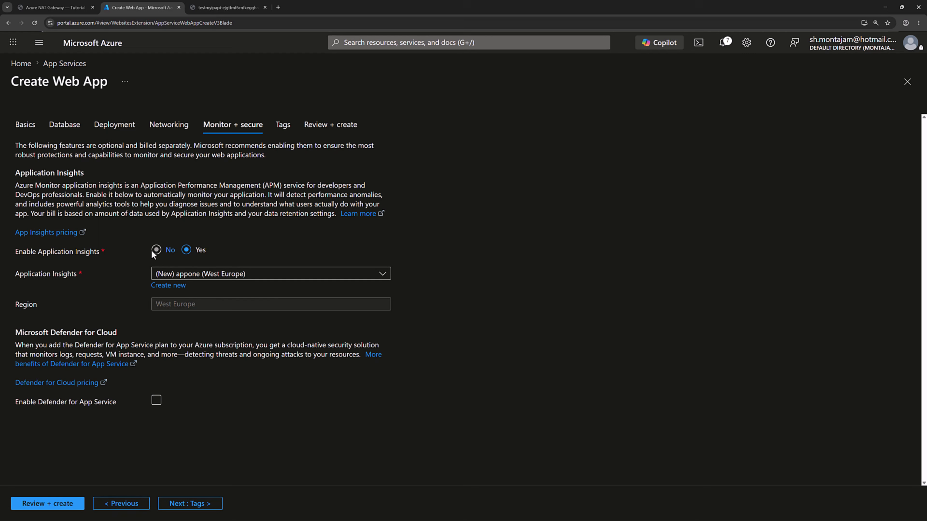
{"action": "left_click", "coordinate": [156, 250]}
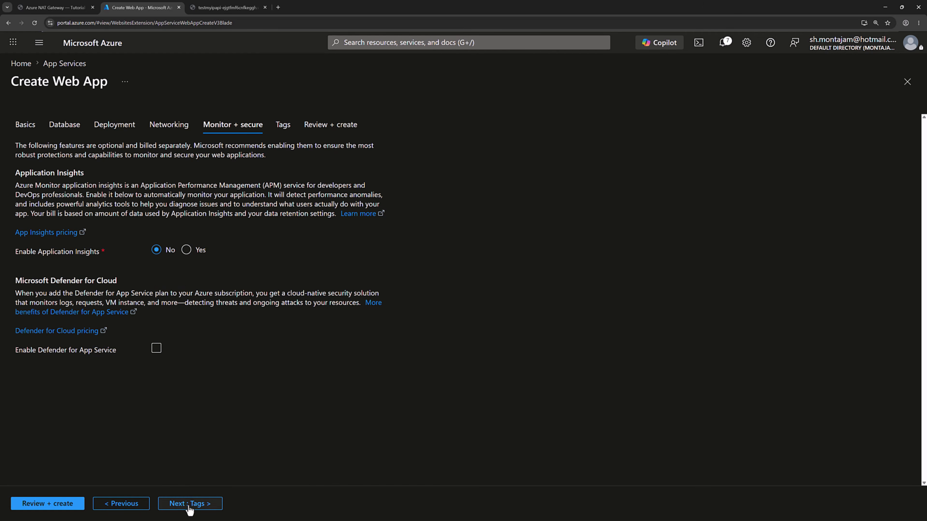
{"action": "left_click", "coordinate": [60, 504]}
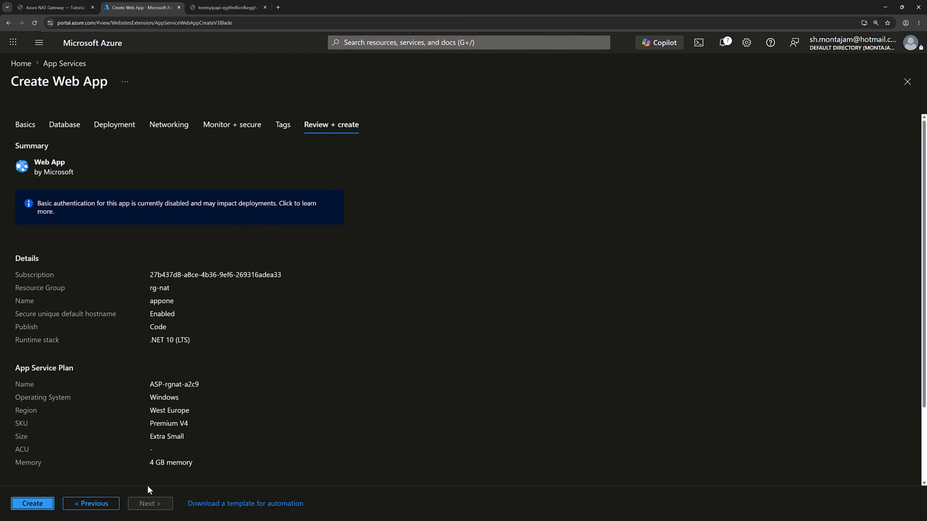
{"action": "left_click", "coordinate": [32, 503]}
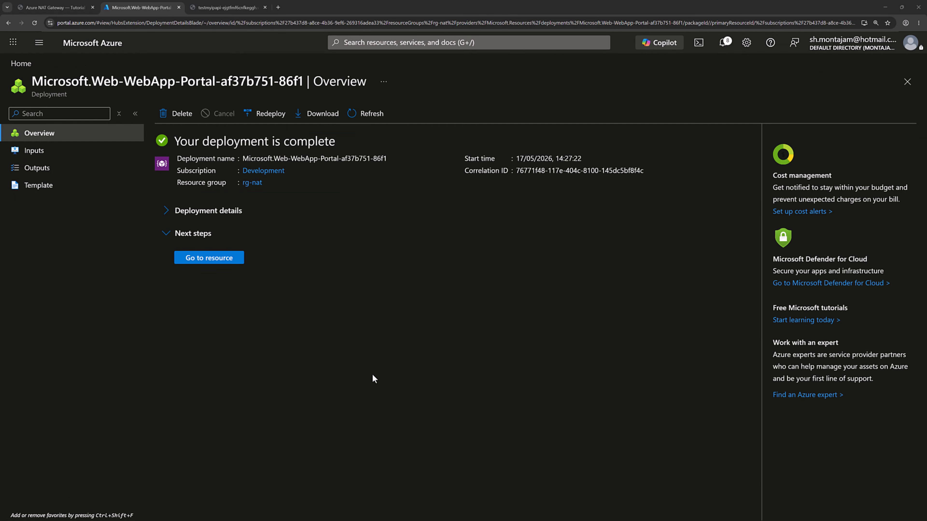
Open the environment variables of the new appone resource and add an AllowedHosts application setting with the value *.
{"action": "left_click", "coordinate": [221, 261]}
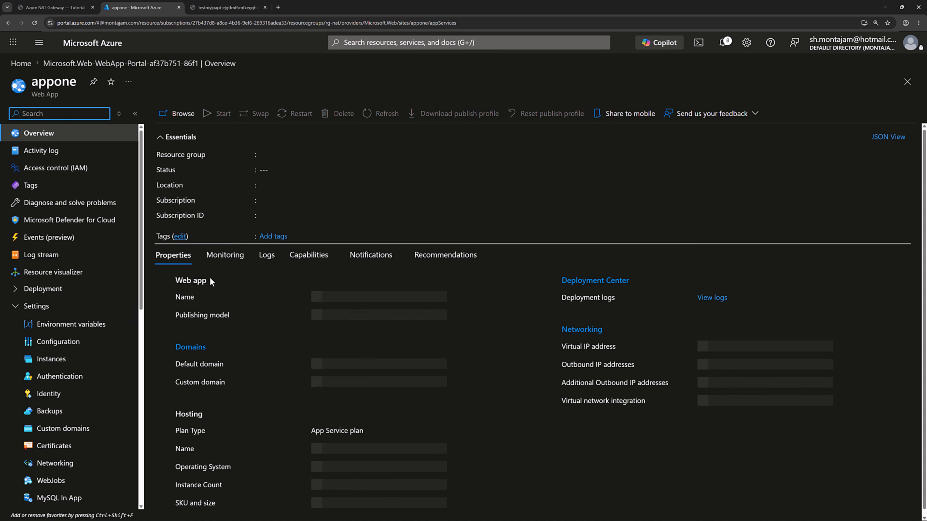
{"action": "left_click", "coordinate": [101, 328]}
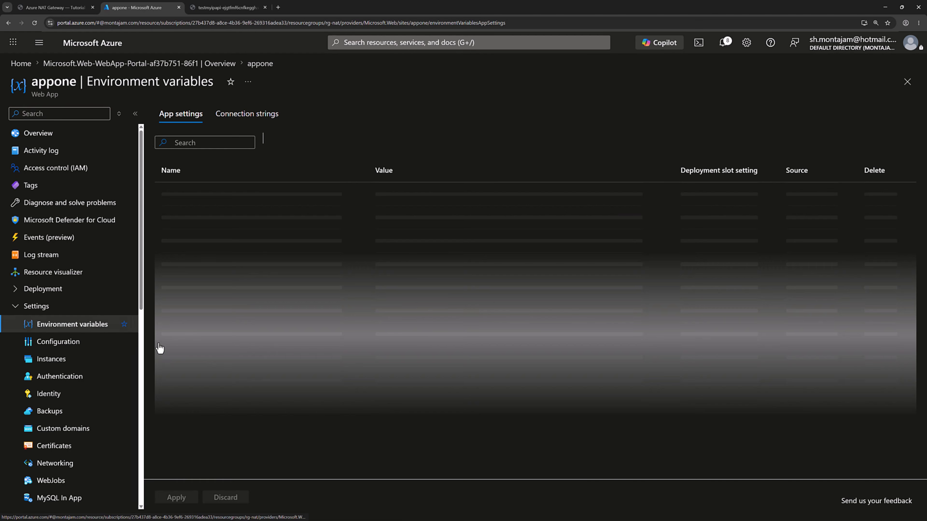
{"action": "left_click", "coordinate": [280, 146]}
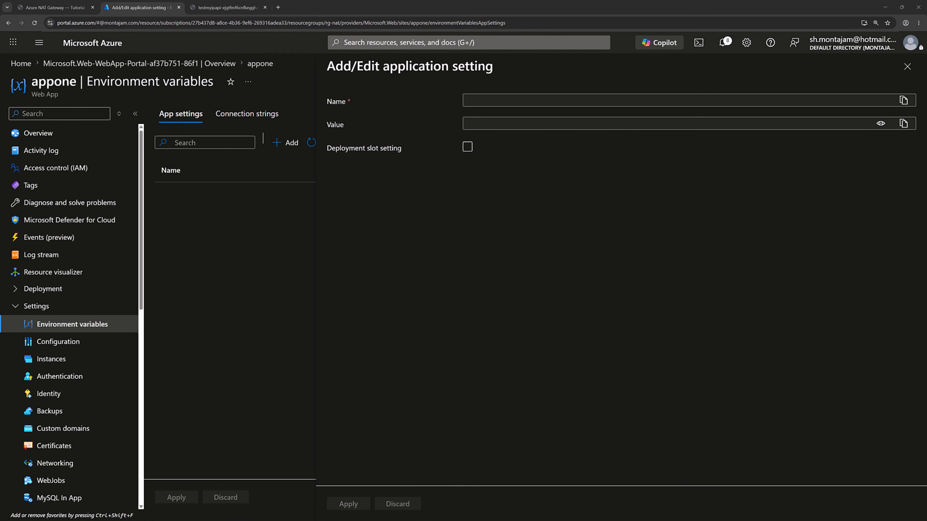
{"action": "left_click", "coordinate": [558, 100]}
{"action": "type", "text": "AllowedHosts"}
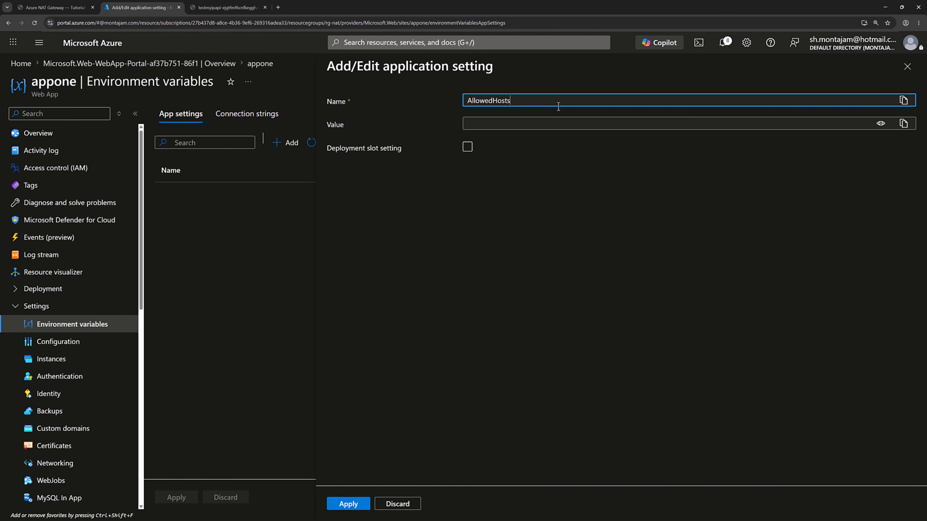
{"action": "left_click", "coordinate": [554, 124]}
{"action": "type", "text": "*"}
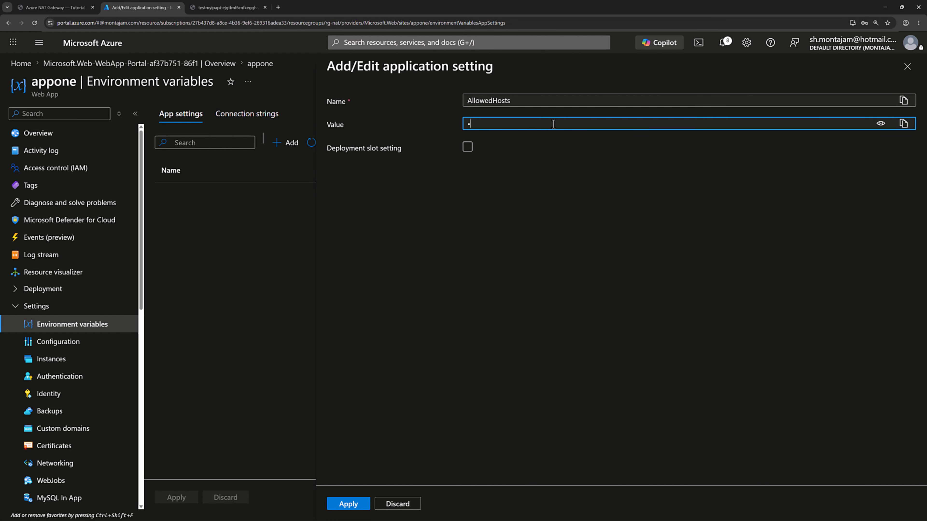
{"action": "left_click", "coordinate": [361, 503]}
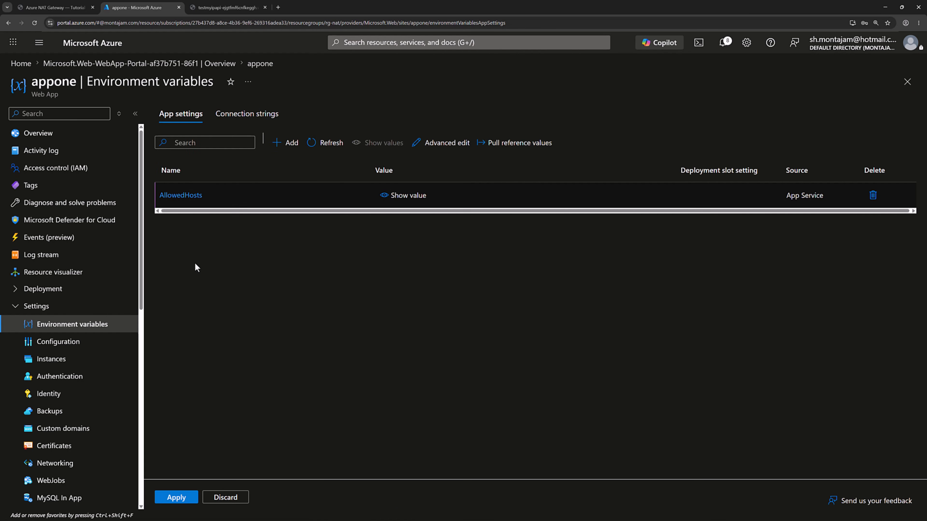
Add the TestMyIpApiUrl application setting with the IP test API's URL as its value, and save appone's app settings.
{"action": "left_click", "coordinate": [286, 142]}
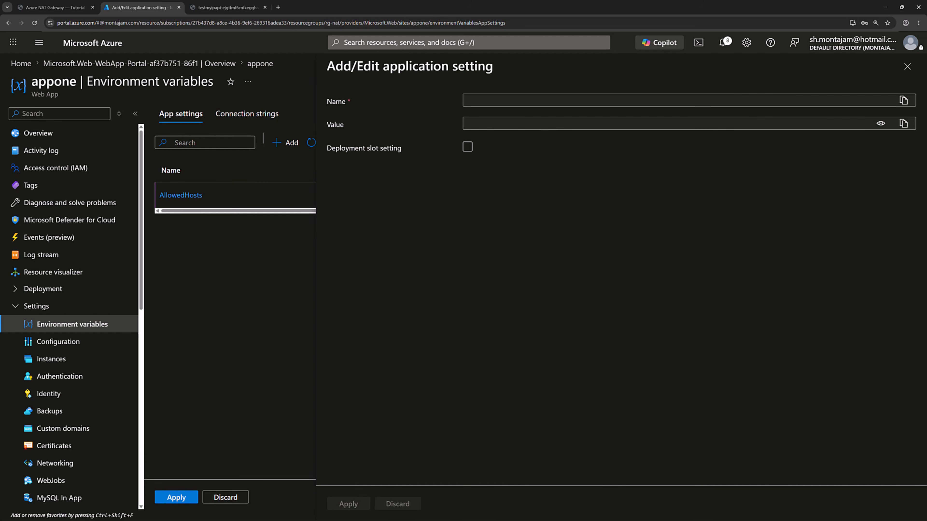
{"action": "left_click", "coordinate": [563, 99]}
{"action": "type", "text": "TestMyIpApiUrl"}
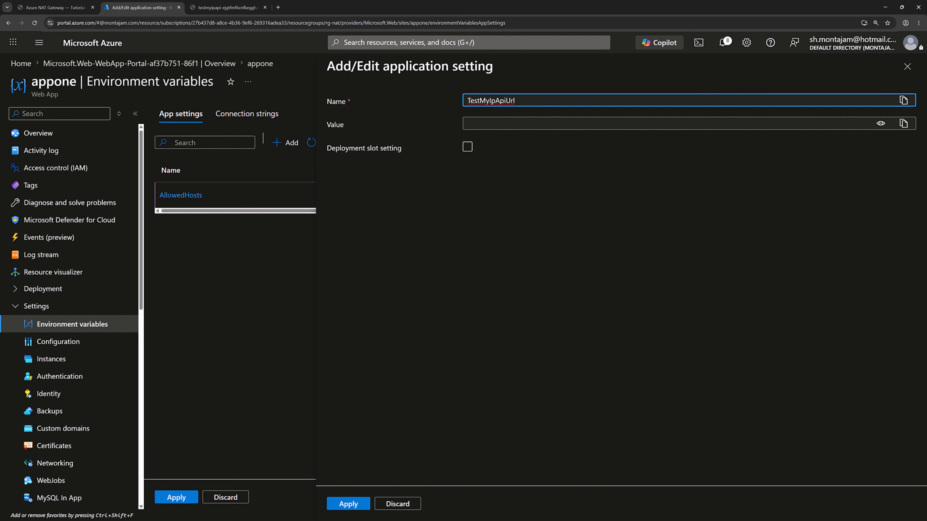
{"action": "key", "text": "alt+Tab"}
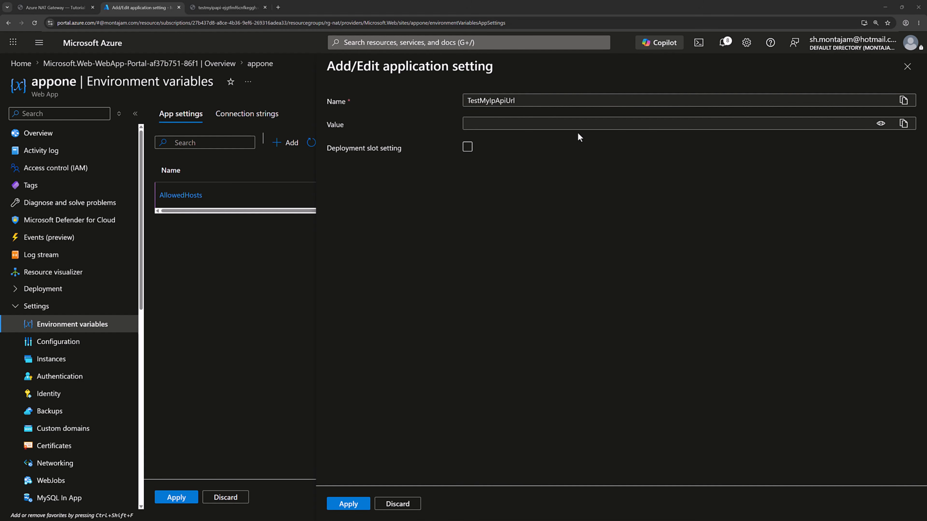
{"action": "left_click", "coordinate": [572, 127]}
{"action": "key", "text": "ctrl+v"}
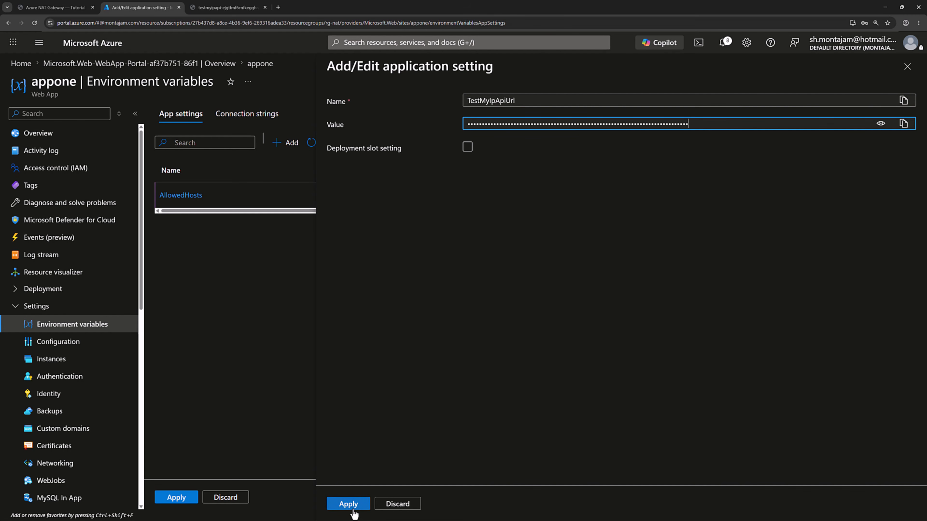
{"action": "left_click", "coordinate": [348, 504]}
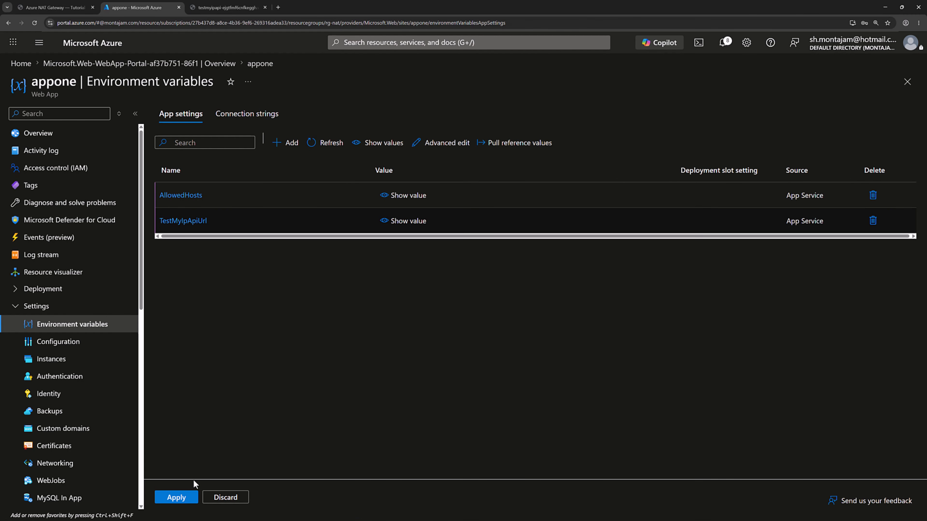
{"action": "left_click", "coordinate": [176, 497]}
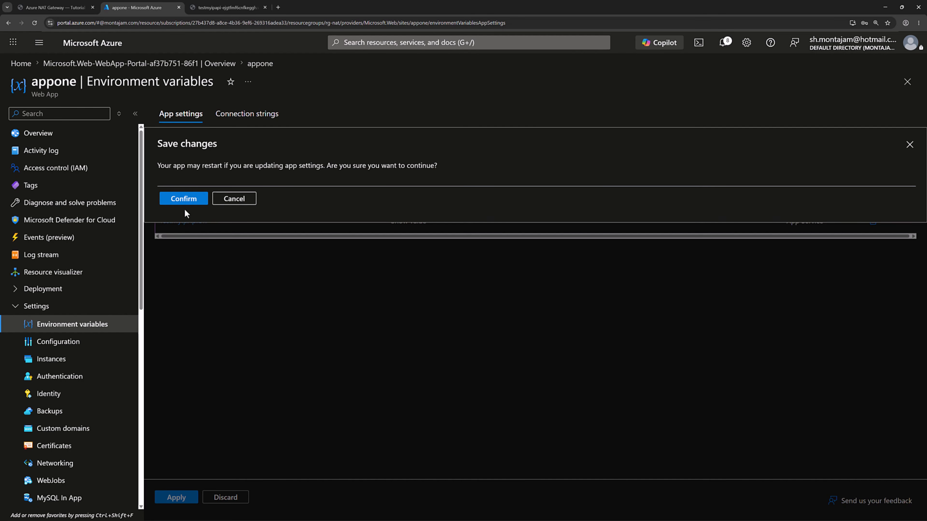
{"action": "left_click", "coordinate": [183, 199]}
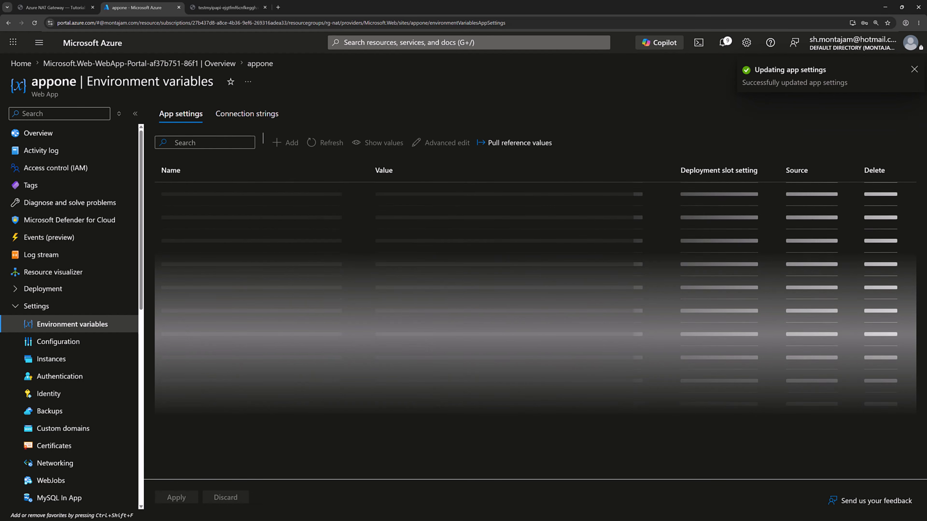
Switch to Rider, refresh the Web Apps list in Azure Explorer and expand the appone web app.
{"action": "key", "text": "alt+Tab"}
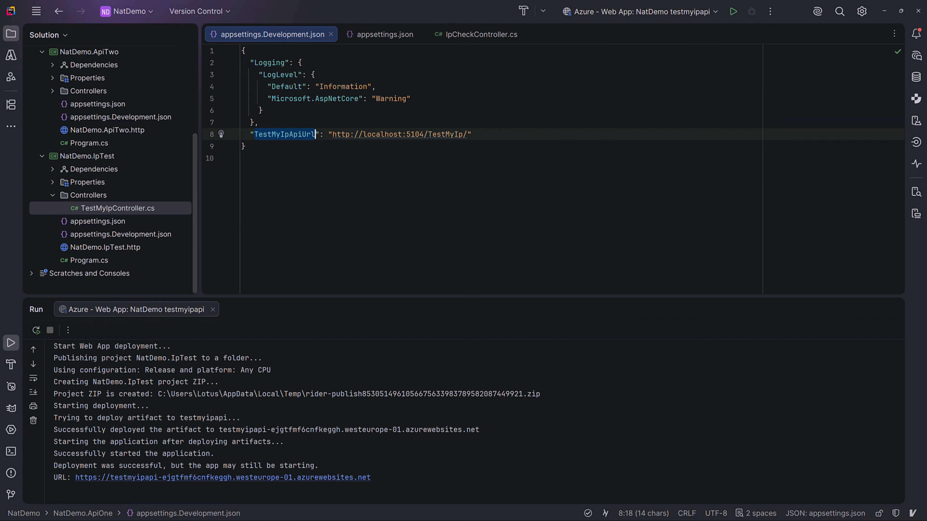
{"action": "left_click", "coordinate": [43, 156]}
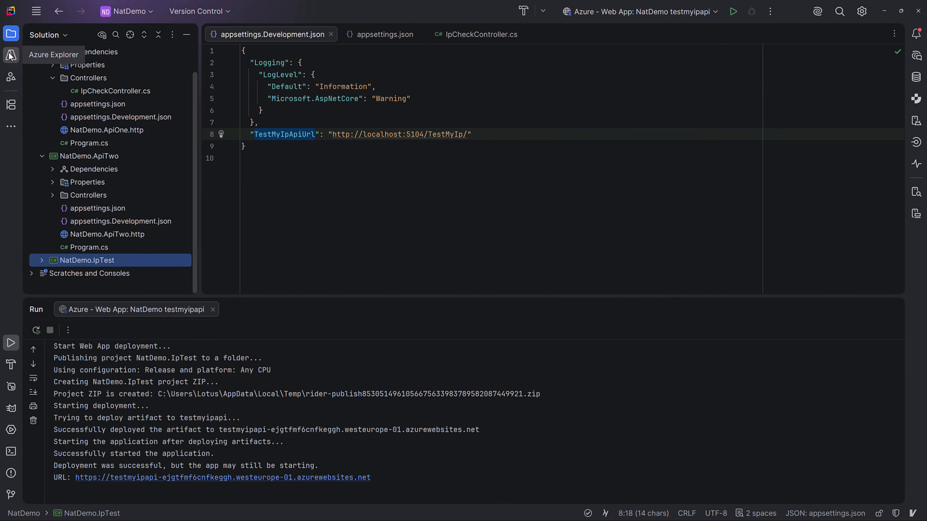
{"action": "left_click", "coordinate": [11, 55]}
{"action": "scroll", "coordinate": [126, 129], "scroll_direction": "down", "scroll_amount": 3}
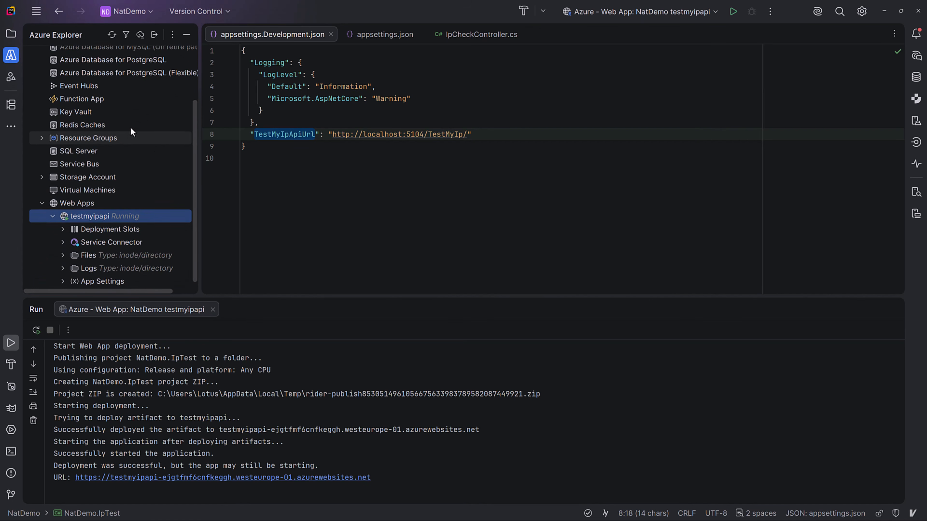
{"action": "scroll", "coordinate": [149, 143], "scroll_direction": "down", "scroll_amount": 1}
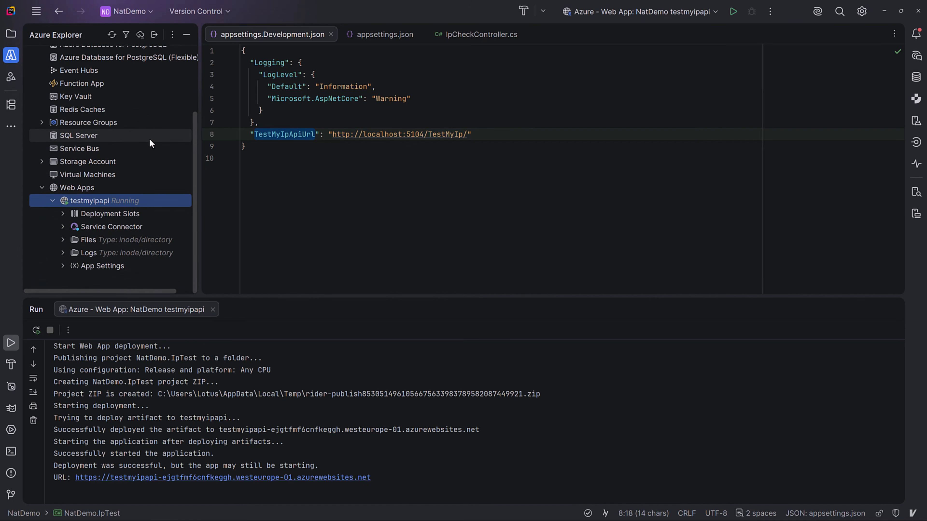
{"action": "right_click", "coordinate": [79, 188]}
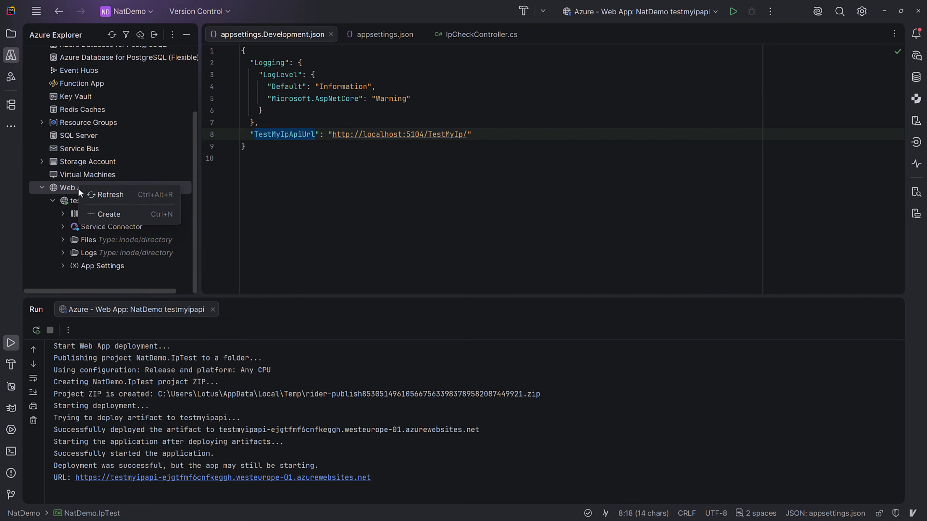
{"action": "left_click", "coordinate": [91, 199]}
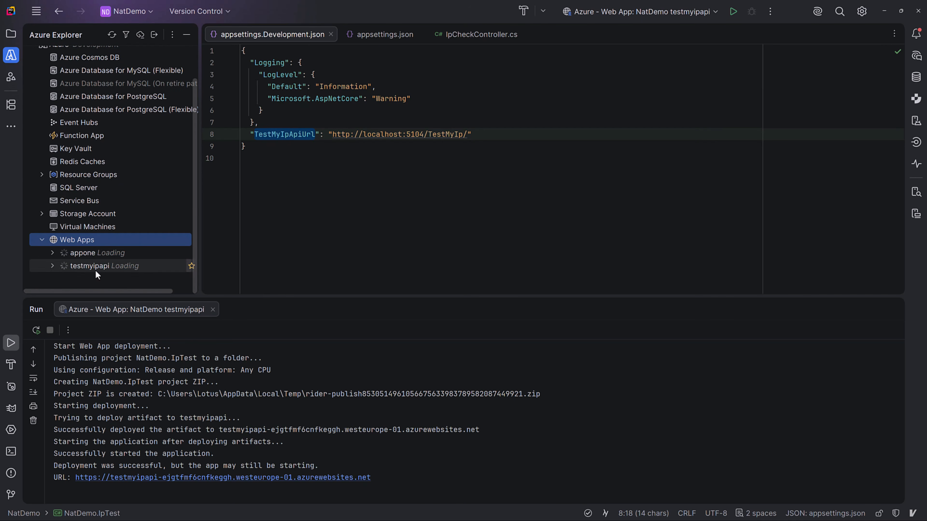
{"action": "left_click", "coordinate": [52, 253]}
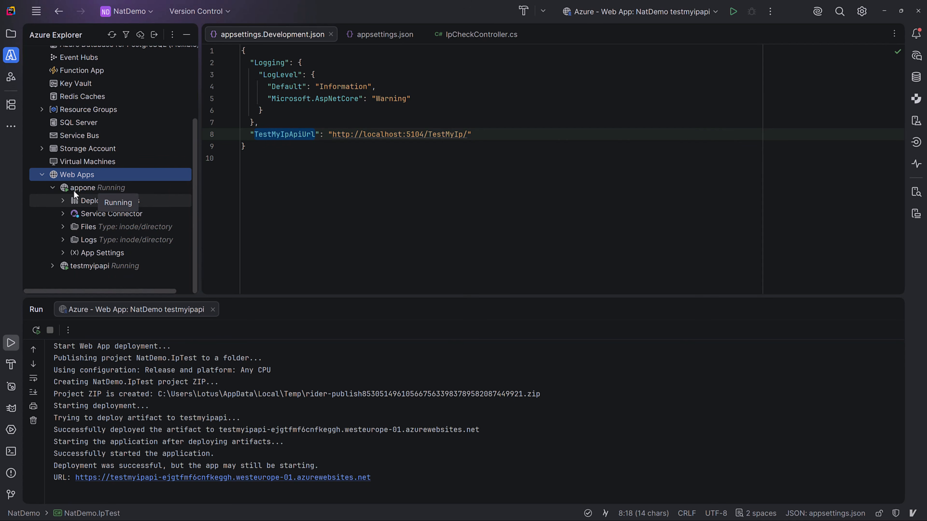
Deploy the NatDemo.ApiOne project to the appone web app in rg-nat with the Release | Any CPU configuration.
{"action": "left_click", "coordinate": [84, 188]}
{"action": "right_click", "coordinate": [84, 189]}
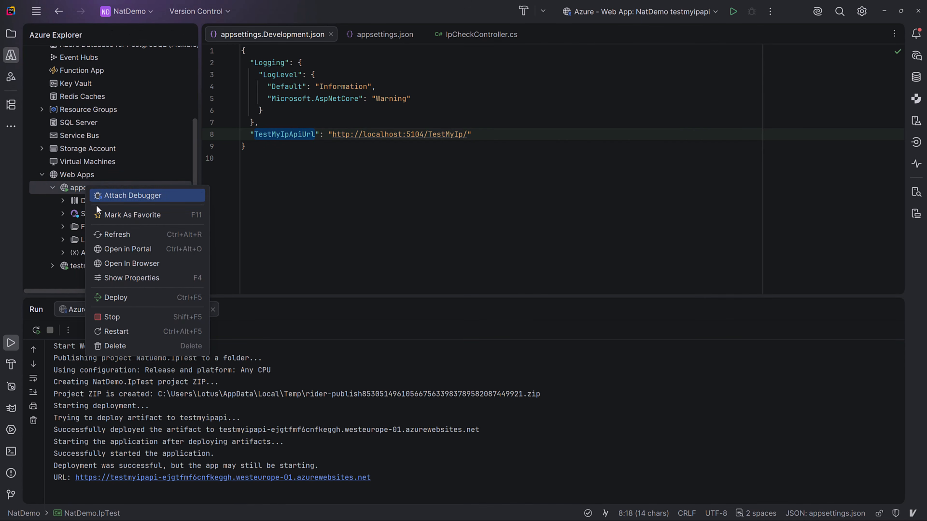
{"action": "left_click", "coordinate": [116, 297]}
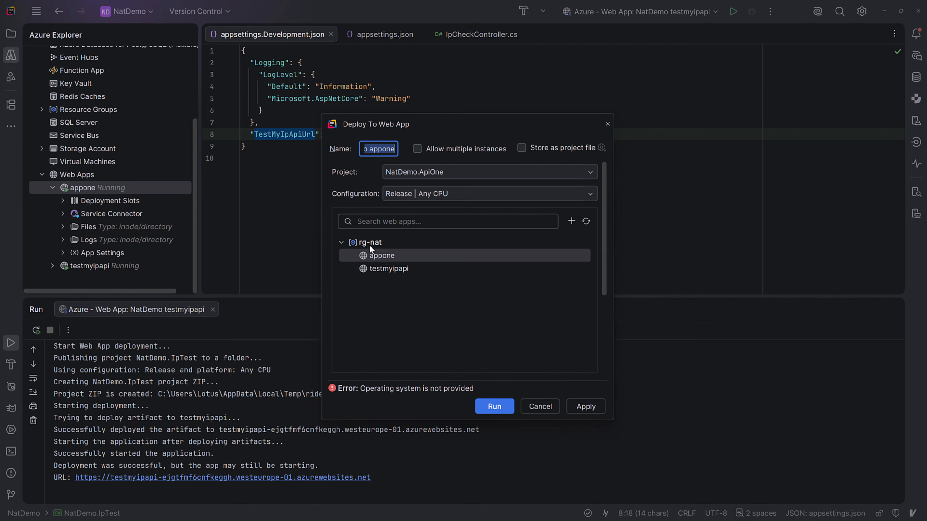
{"action": "left_click", "coordinate": [369, 243]}
{"action": "left_click", "coordinate": [376, 257]}
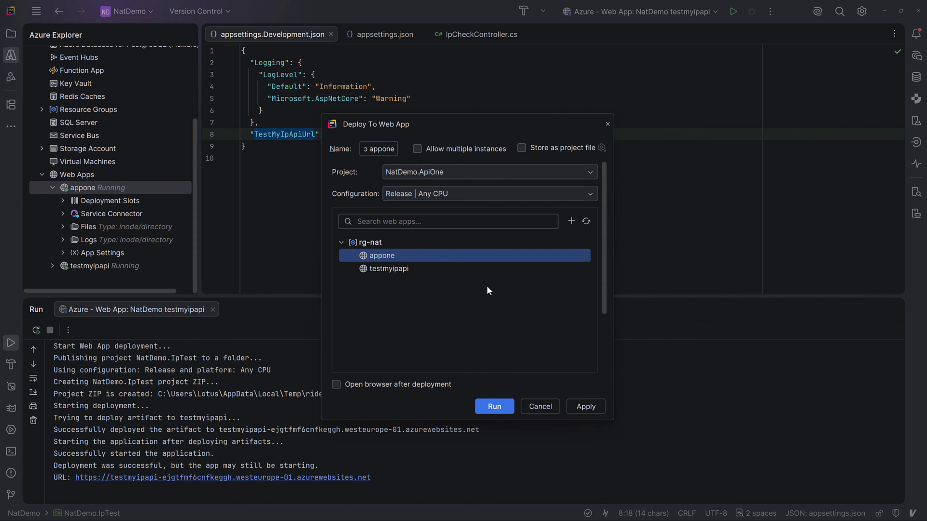
{"action": "left_click", "coordinate": [501, 408]}
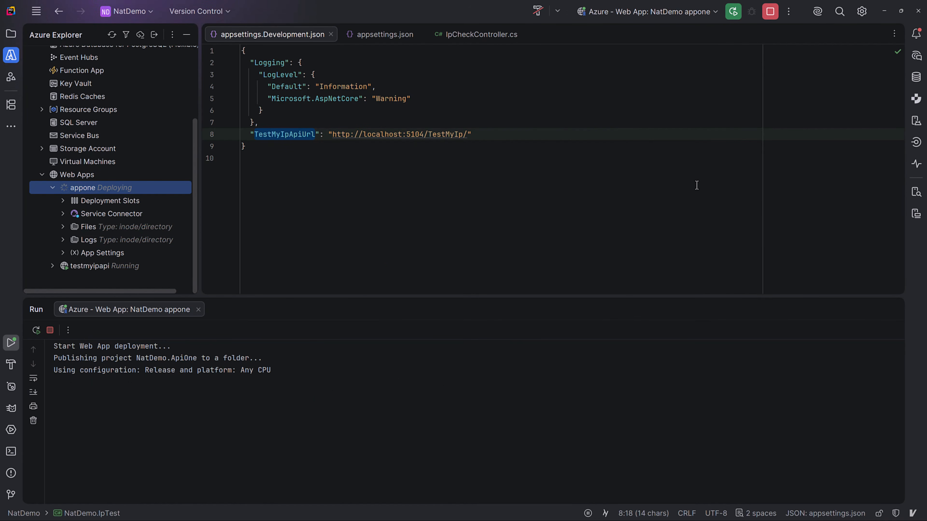
Review the route in IpCheckController.cs, switch to the Azure portal and open appone's default domain from its overview.
{"action": "left_click", "coordinate": [477, 36]}
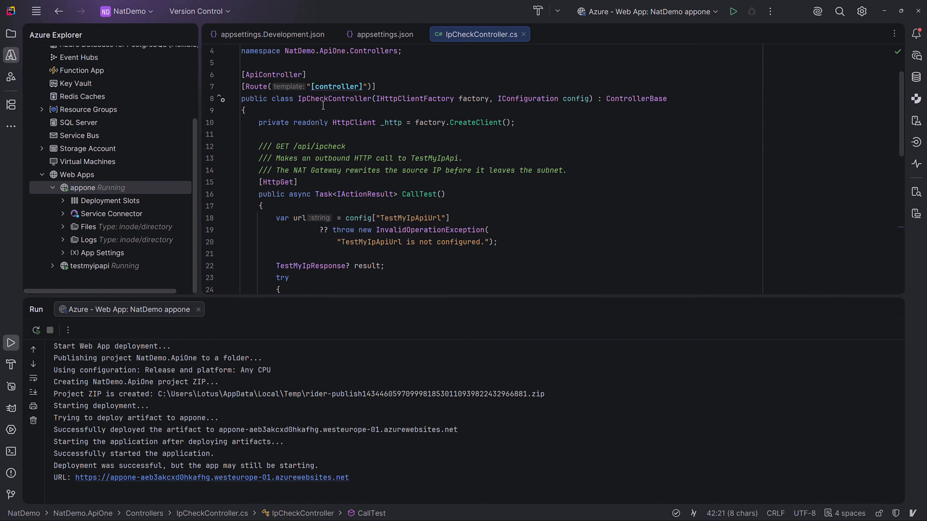
{"action": "mouse_move", "coordinate": [327, 100]}
{"action": "key", "text": "alt+Tab"}
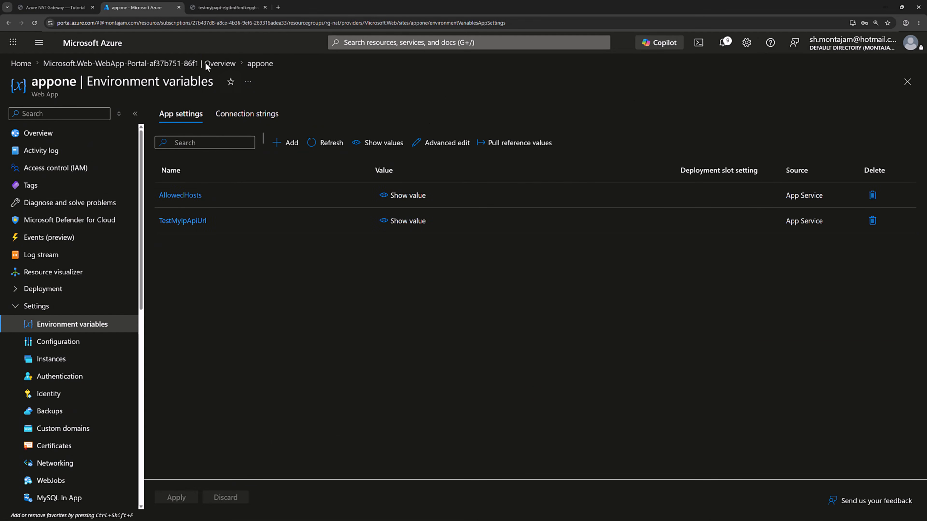
{"action": "left_click", "coordinate": [36, 132]}
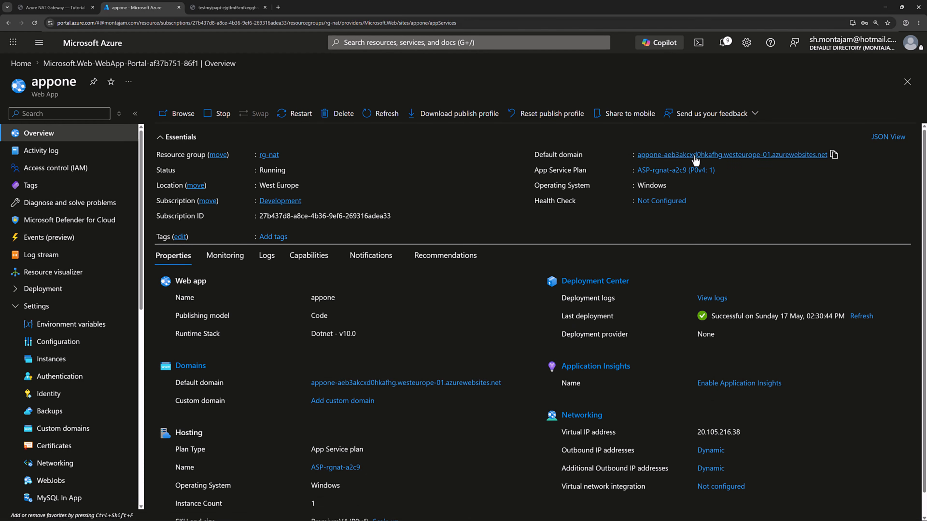
{"action": "left_click", "coordinate": [693, 154]}
Request the /ipcheck endpoint on appone's default domain.
{"action": "left_click", "coordinate": [233, 23]}
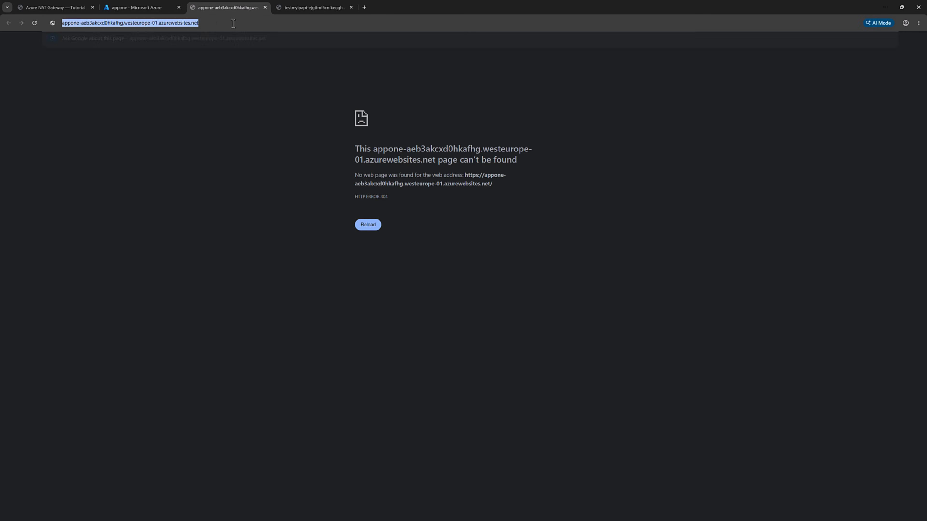
{"action": "left_click", "coordinate": [233, 23]}
{"action": "type", "text": "//"}
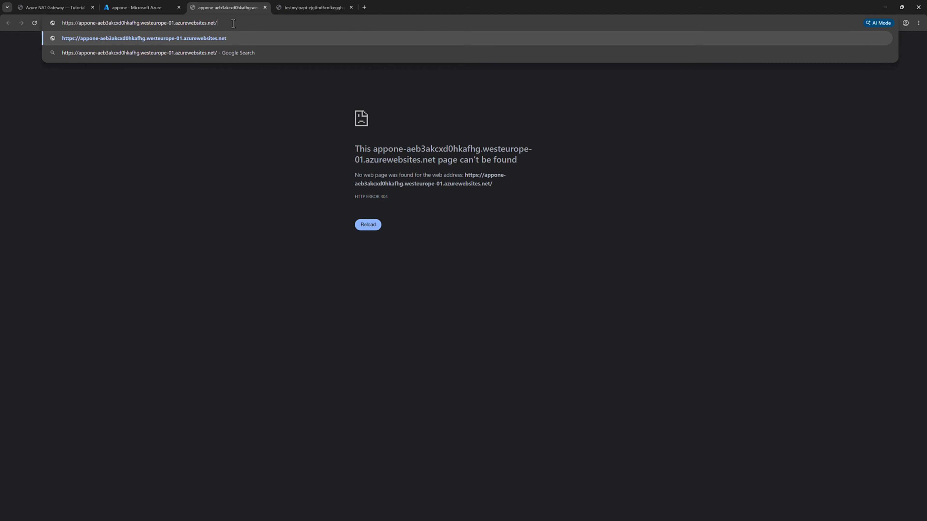
{"action": "type", "text": "ipcheck"}
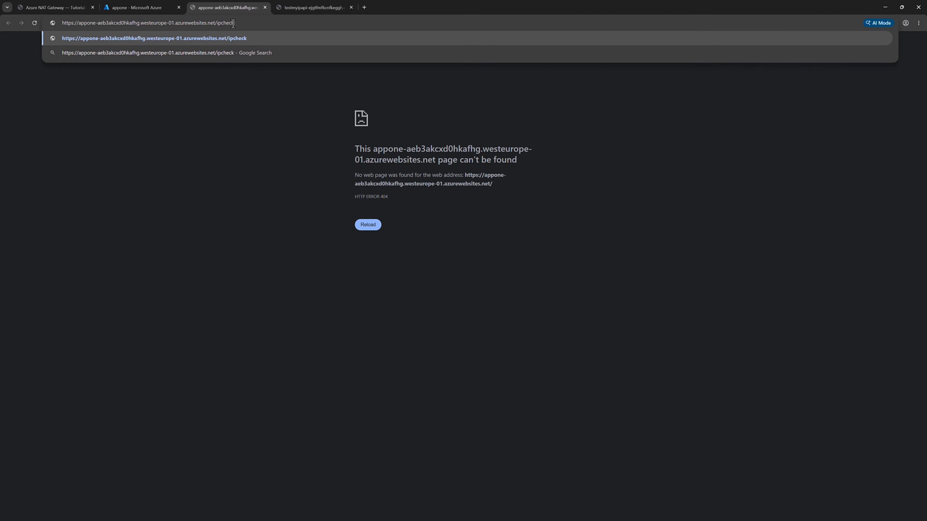
{"action": "key", "text": "Return"}
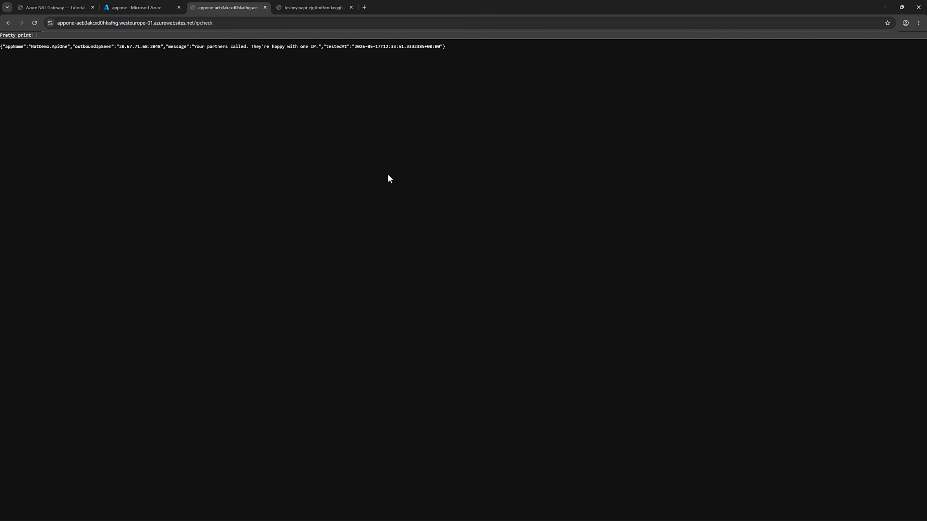
Enlarge the JSON response and highlight the IP address in its outboundIpSeen value.
{"action": "key", "text": "ctrl+plus"}
{"action": "key", "text": "ctrl+plus"}
{"action": "key", "text": "ctrl+plus"}
{"action": "key", "text": "ctrl+plus"}
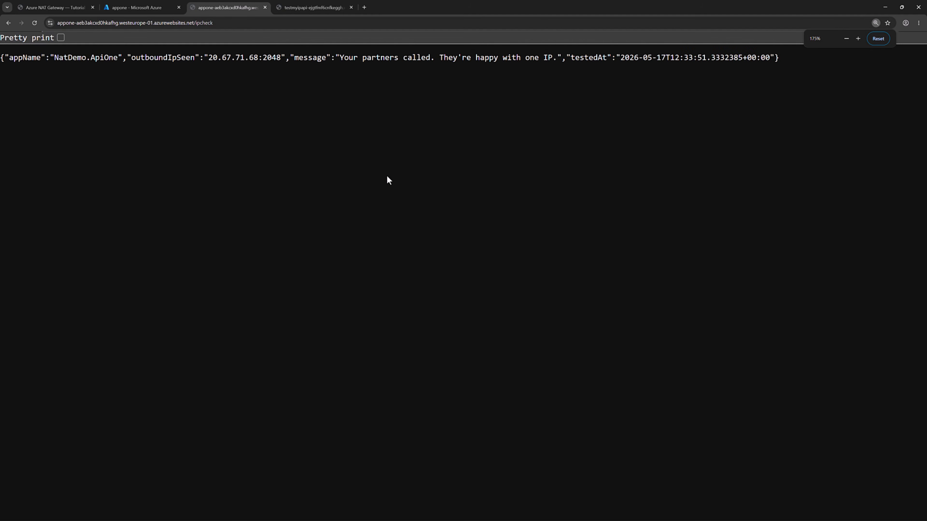
{"action": "key", "text": "ctrl+plus"}
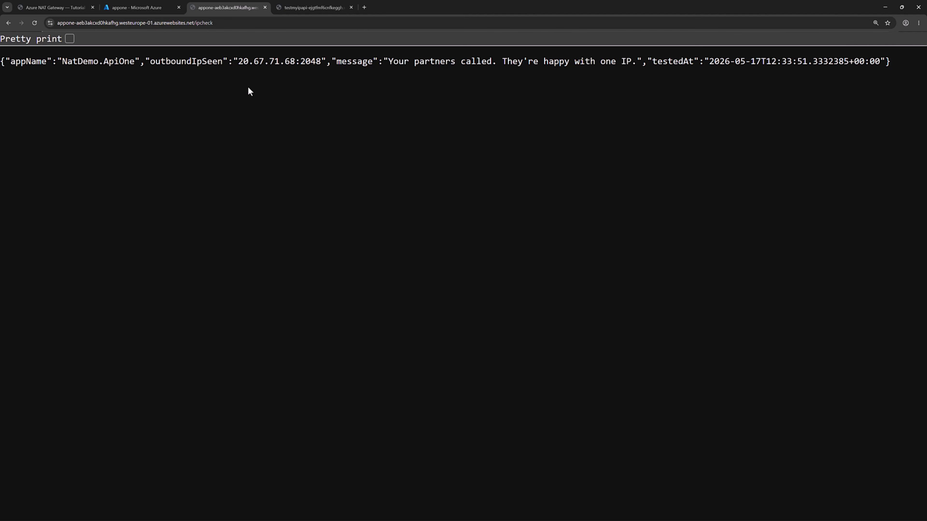
{"action": "left_click_drag", "start_coordinate": [238, 61], "coordinate": [296, 64]}
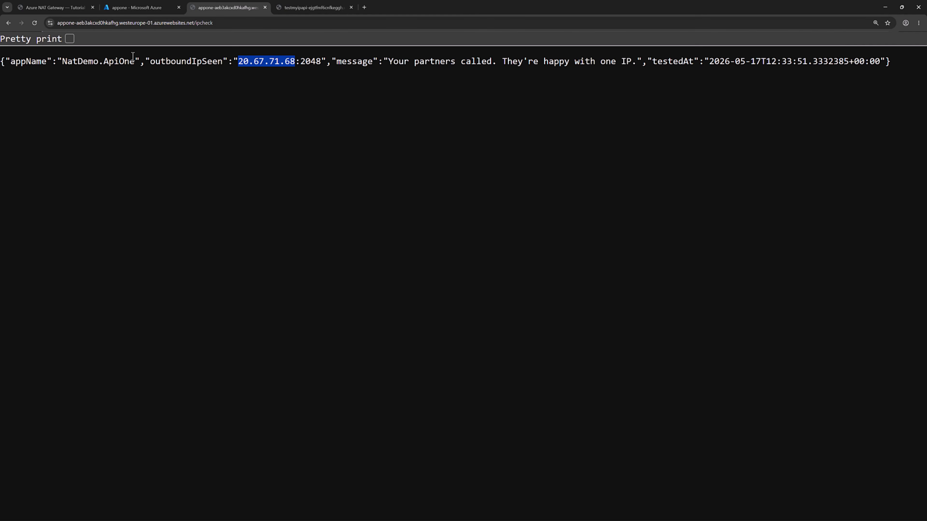
Add a virtual network integration in appone's networking settings, connecting it to the vnet-nat network and the snet-app subnet.
{"action": "left_click", "coordinate": [141, 8]}
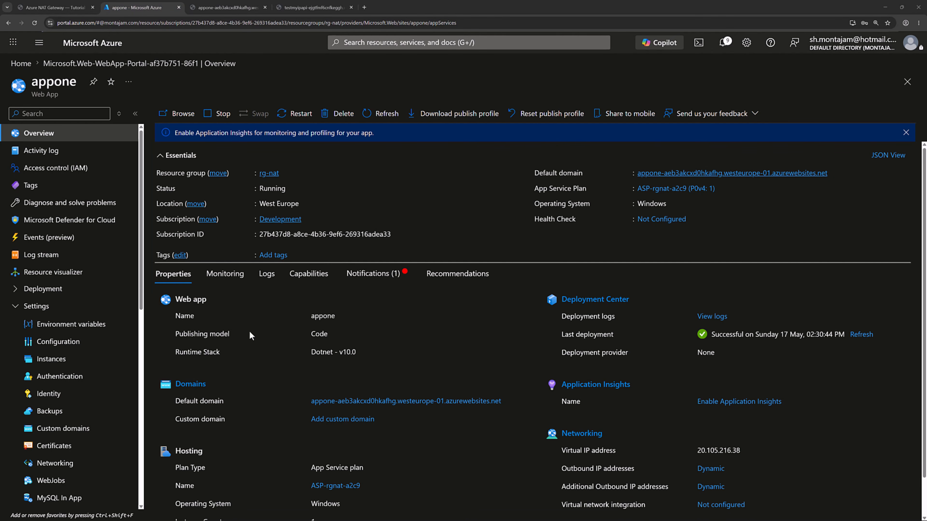
{"action": "scroll", "coordinate": [76, 326], "scroll_direction": "down", "scroll_amount": 2}
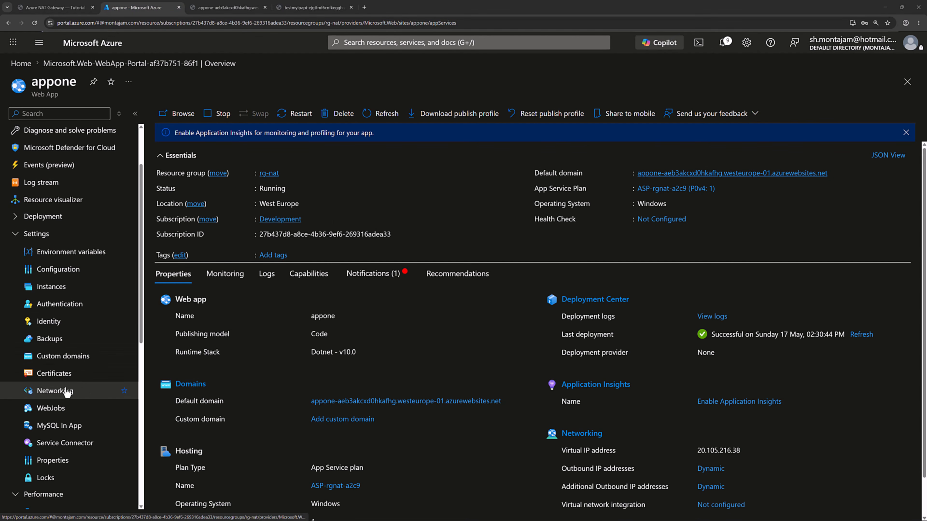
{"action": "left_click", "coordinate": [55, 391]}
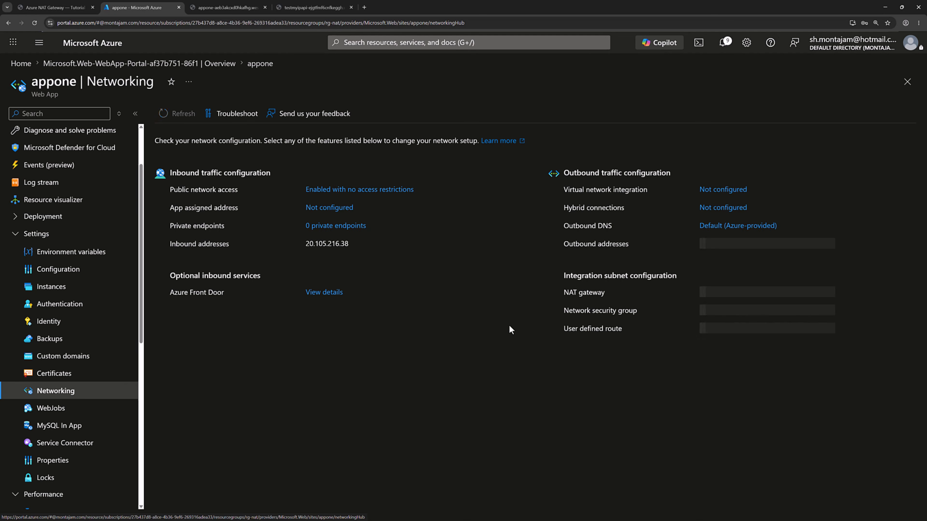
{"action": "left_click", "coordinate": [714, 190]}
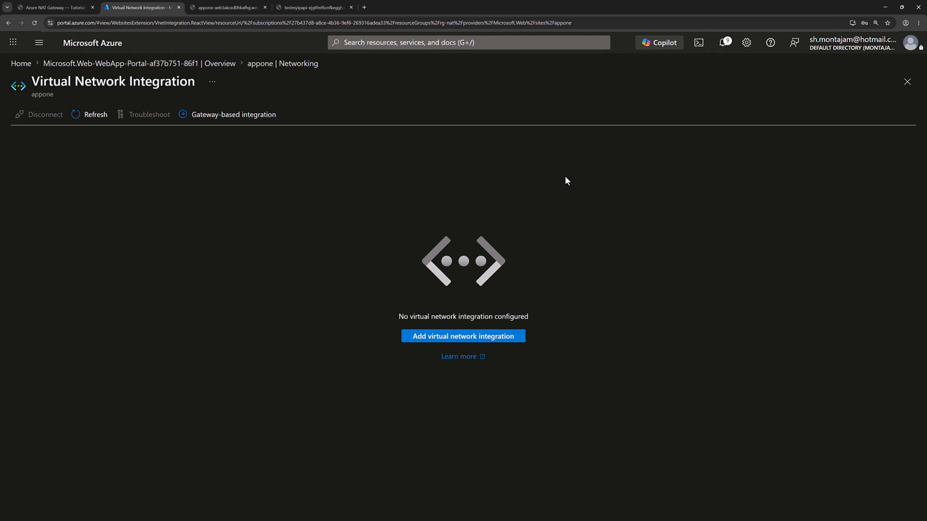
{"action": "left_click", "coordinate": [455, 341]}
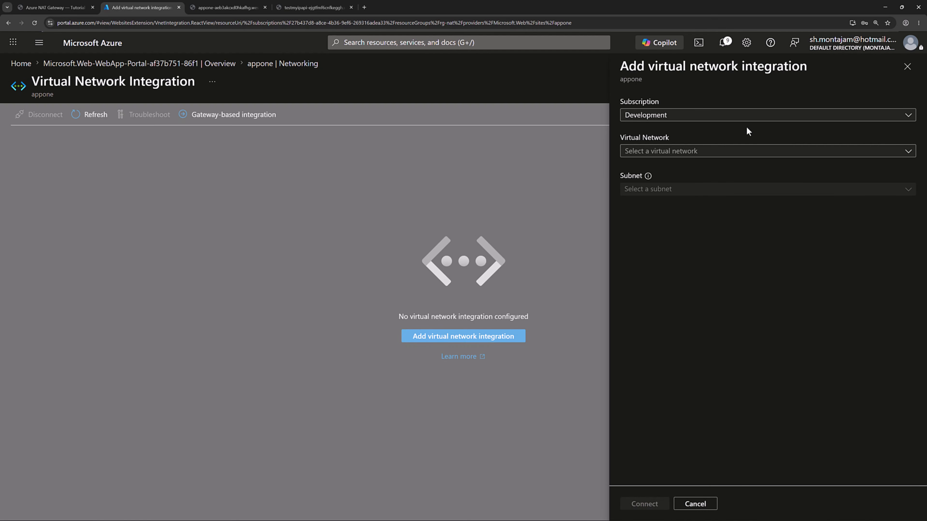
{"action": "left_click", "coordinate": [709, 157]}
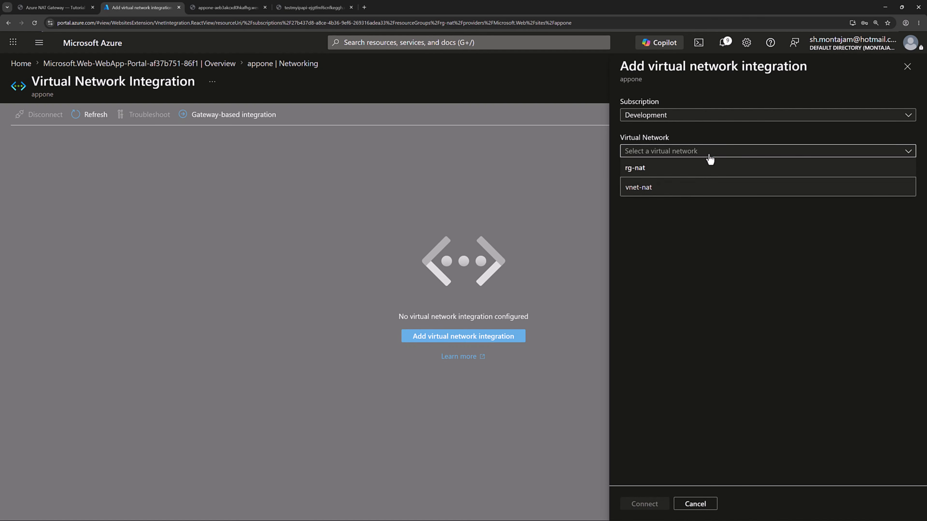
{"action": "left_click", "coordinate": [654, 188]}
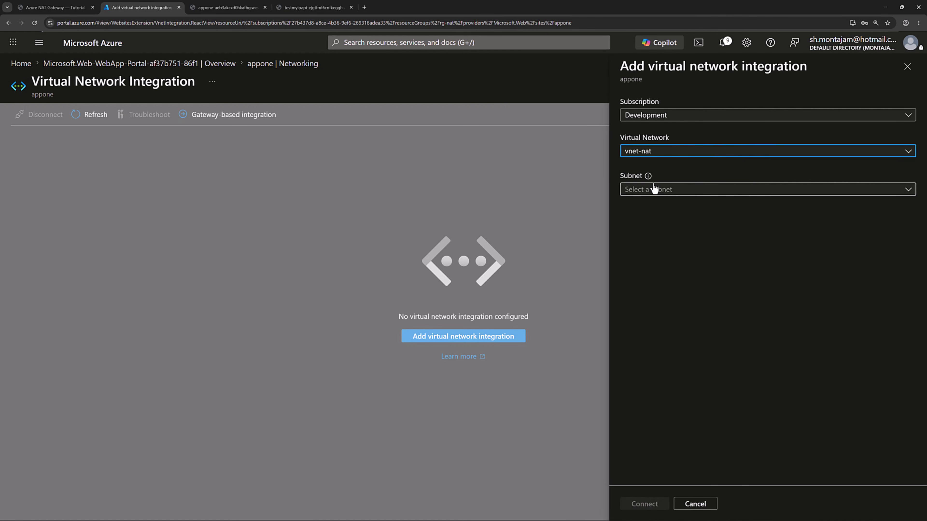
{"action": "left_click", "coordinate": [734, 190]}
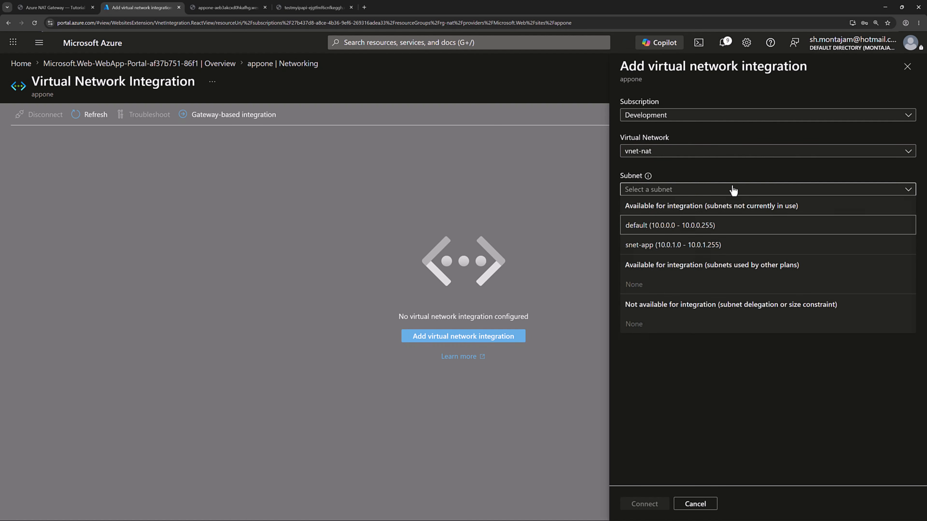
{"action": "left_click", "coordinate": [636, 248]}
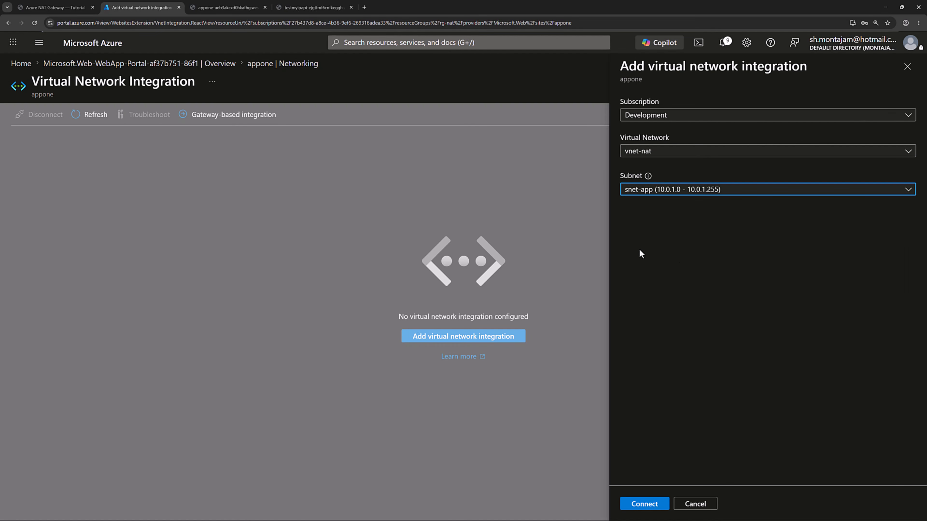
{"action": "left_click", "coordinate": [647, 503]}
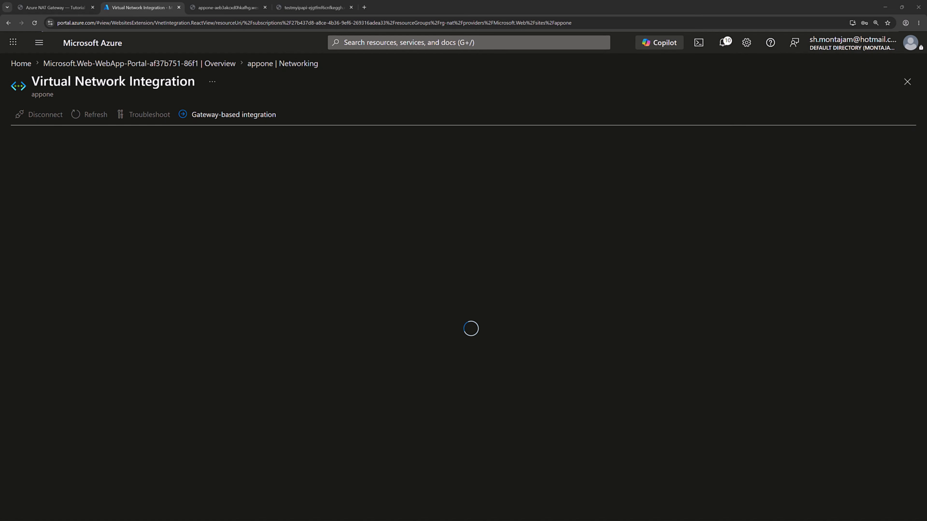
Consult the architecture diagram on the tutorial page, switch back to the Azure portal and search for the NAT gateways service.
{"action": "left_click", "coordinate": [59, 8]}
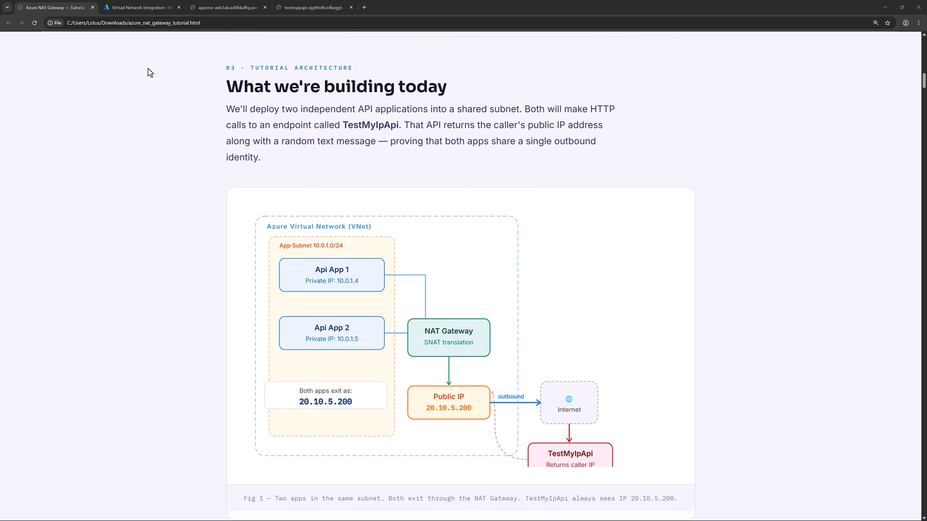
{"action": "left_click", "coordinate": [129, 8]}
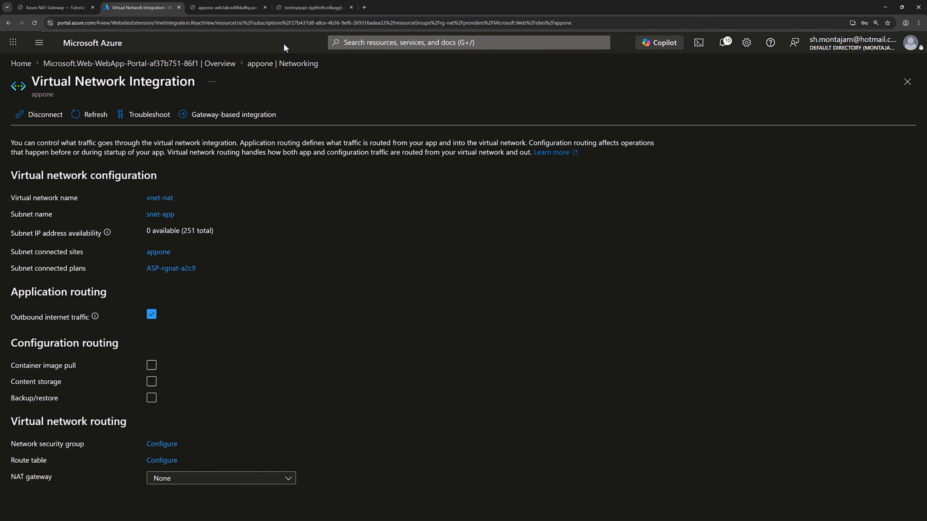
{"action": "left_click", "coordinate": [379, 43]}
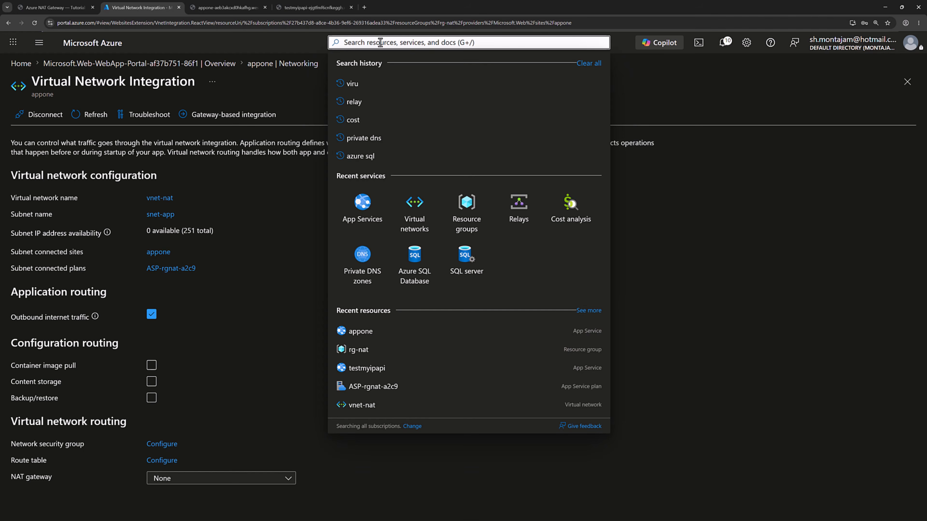
{"action": "type", "text": "na"}
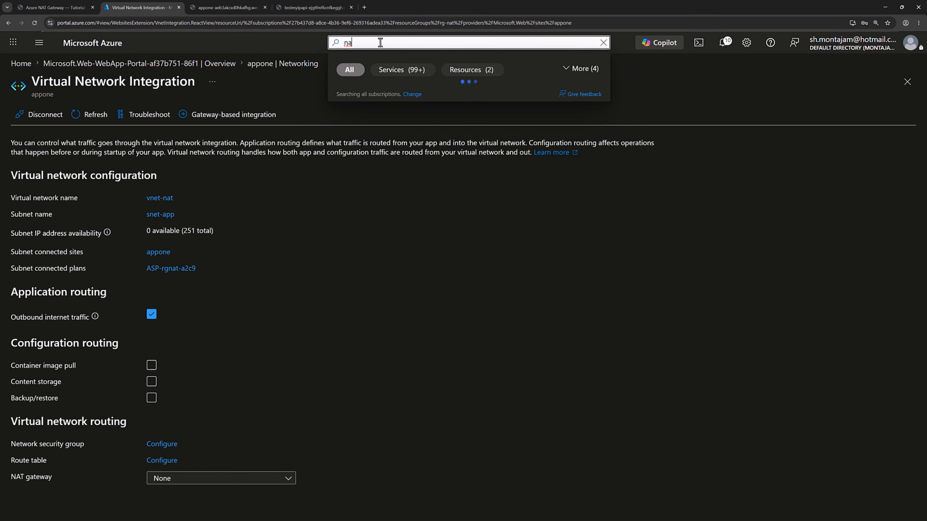
{"action": "type", "text": "t"}
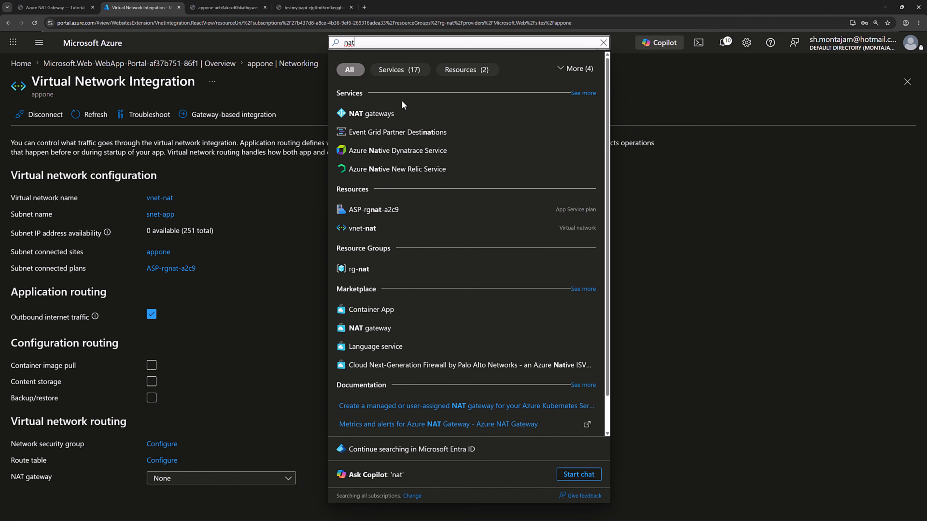
{"action": "left_click", "coordinate": [386, 119]}
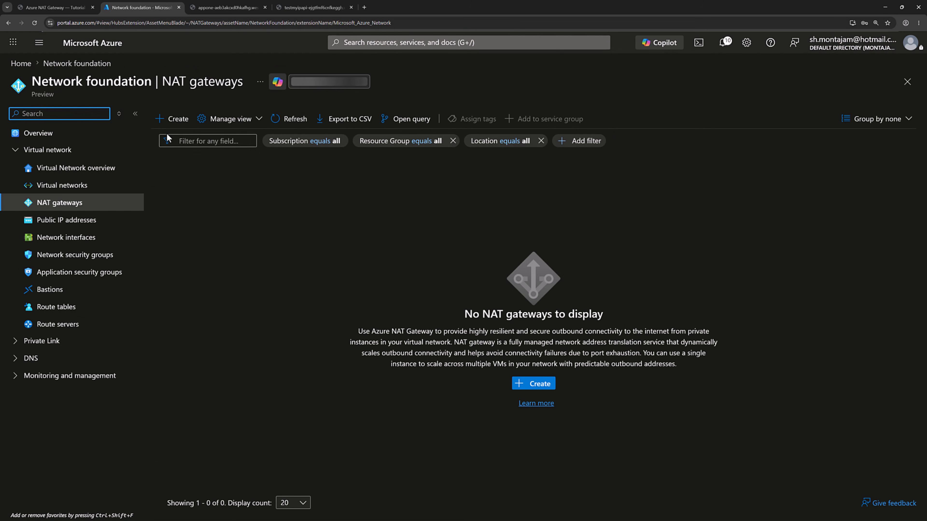
Start creating a NAT gateway named demogateway in the rg-nat resource group.
{"action": "left_click", "coordinate": [169, 126]}
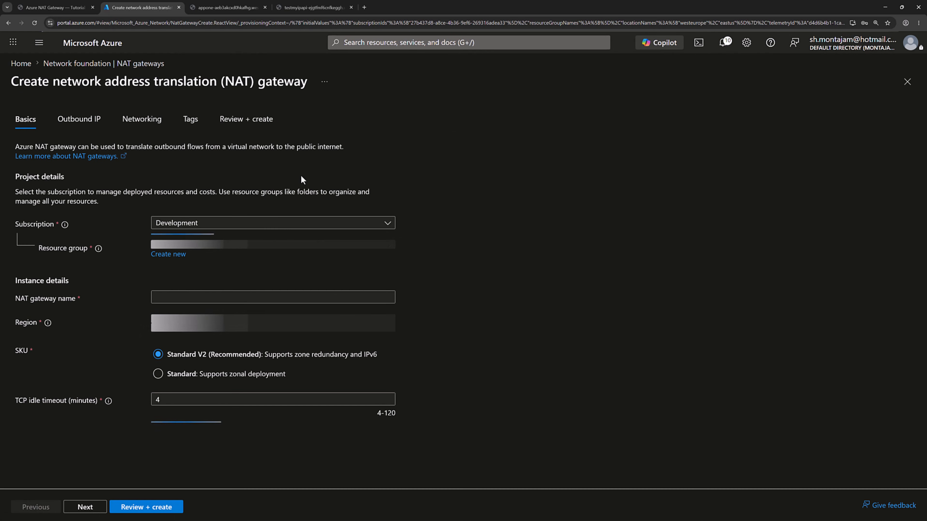
{"action": "left_click", "coordinate": [284, 248]}
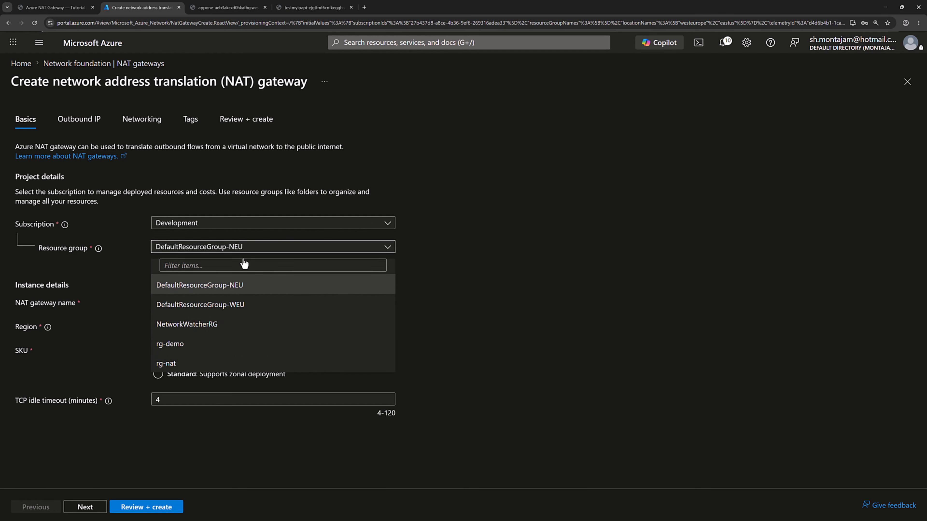
{"action": "left_click", "coordinate": [176, 364]}
{"action": "left_click", "coordinate": [197, 300]}
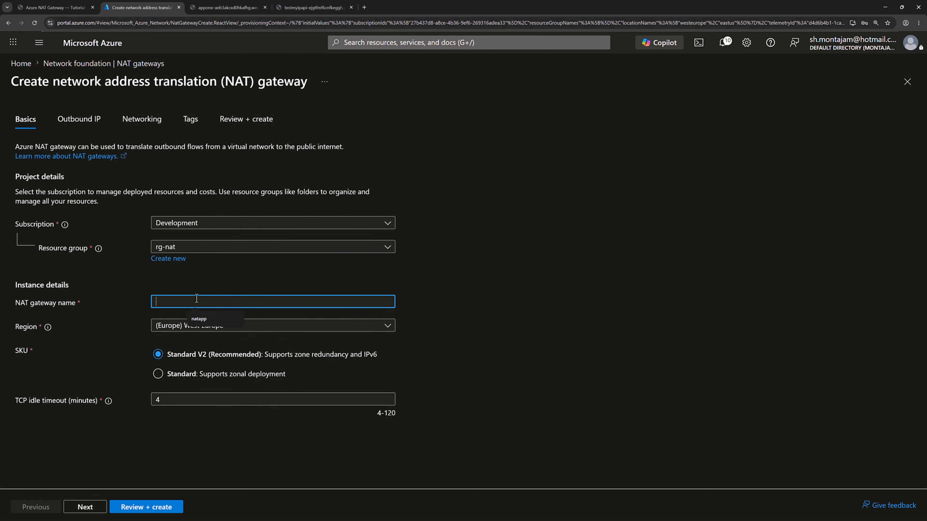
{"action": "type", "text": "demogatewa"}
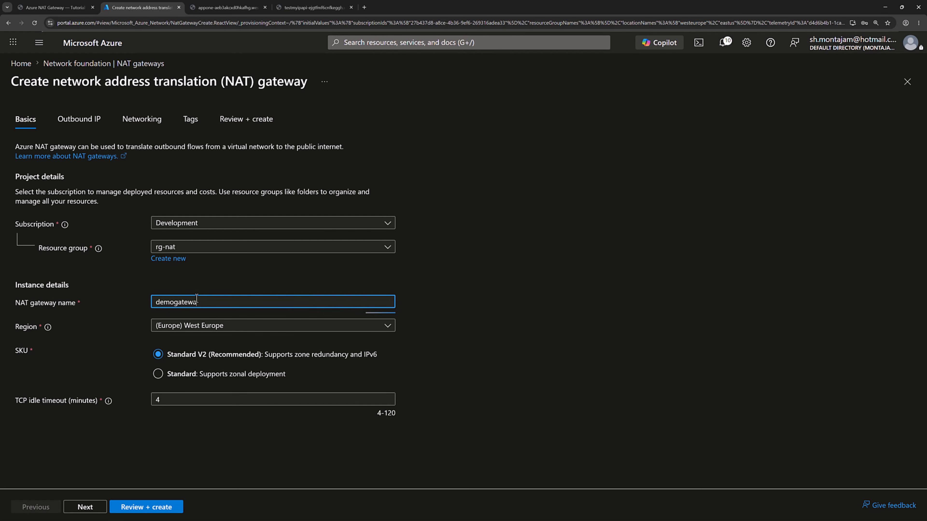
{"action": "type", "text": "y"}
Add a new IPv4 public IP address named nat-pip as the gateway's outbound IP and review the configuration.
{"action": "left_click", "coordinate": [81, 122]}
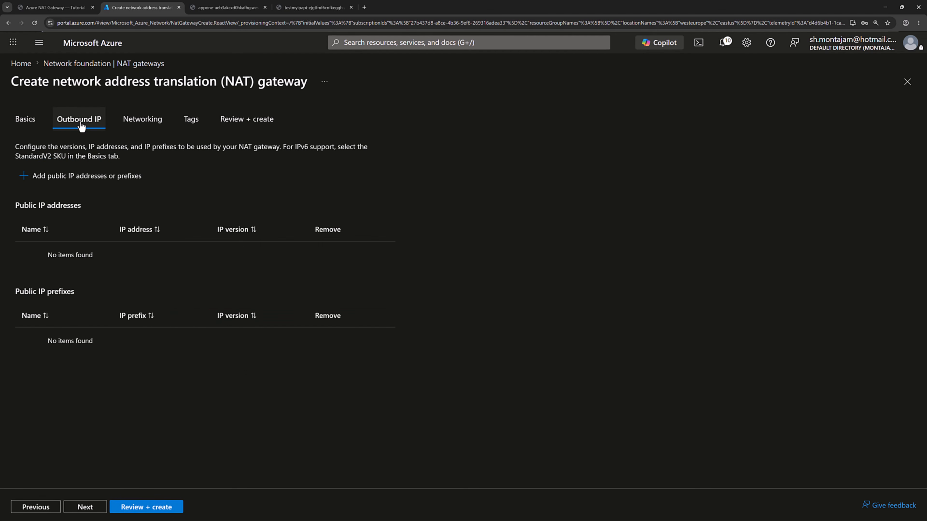
{"action": "left_click", "coordinate": [87, 177]}
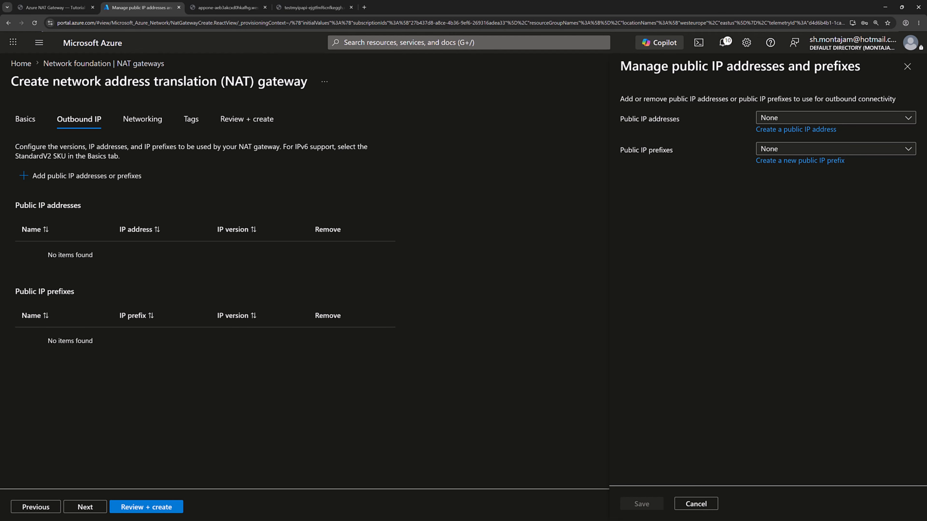
{"action": "left_click", "coordinate": [815, 131]}
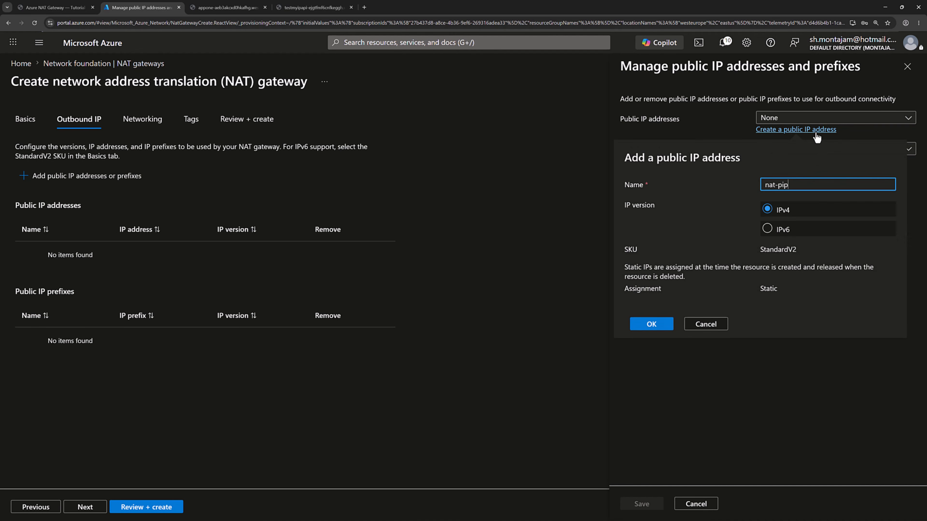
{"action": "left_click", "coordinate": [651, 325]}
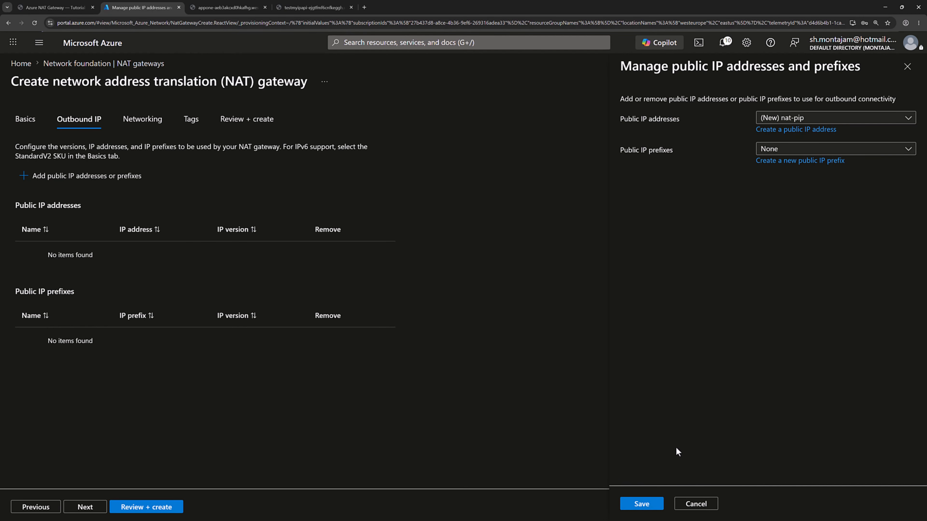
{"action": "left_click", "coordinate": [643, 505]}
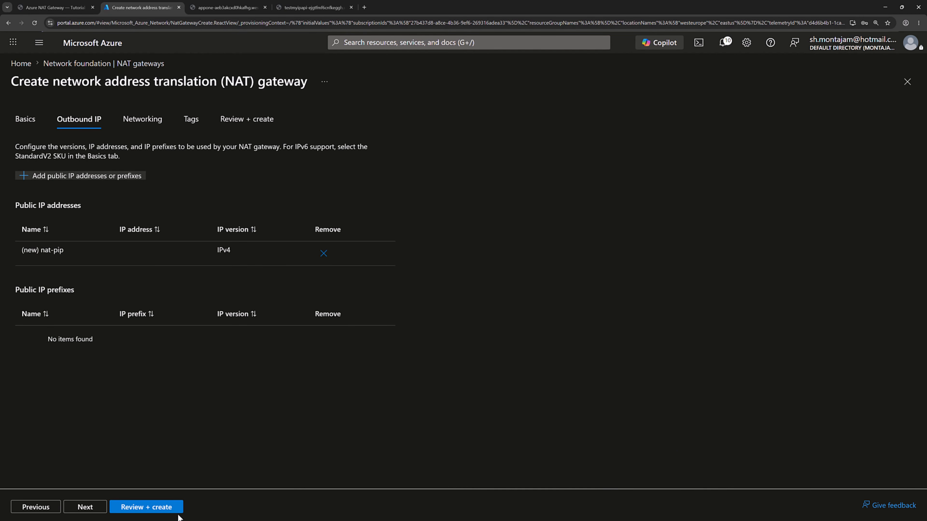
{"action": "left_click", "coordinate": [163, 507]}
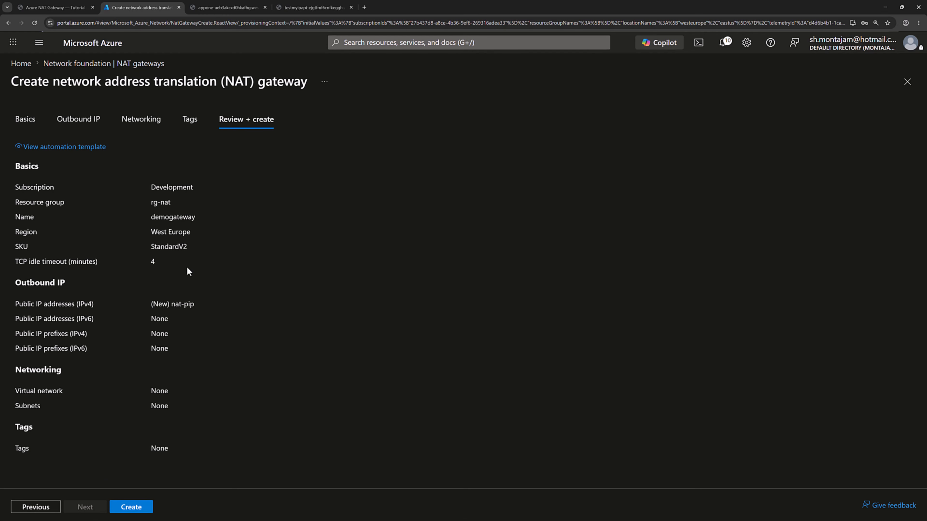
Associate the NAT gateway with the snet-app (10.0.1.0/24) subnet of the vnet-nat virtual network and deploy it.
{"action": "left_click", "coordinate": [149, 123]}
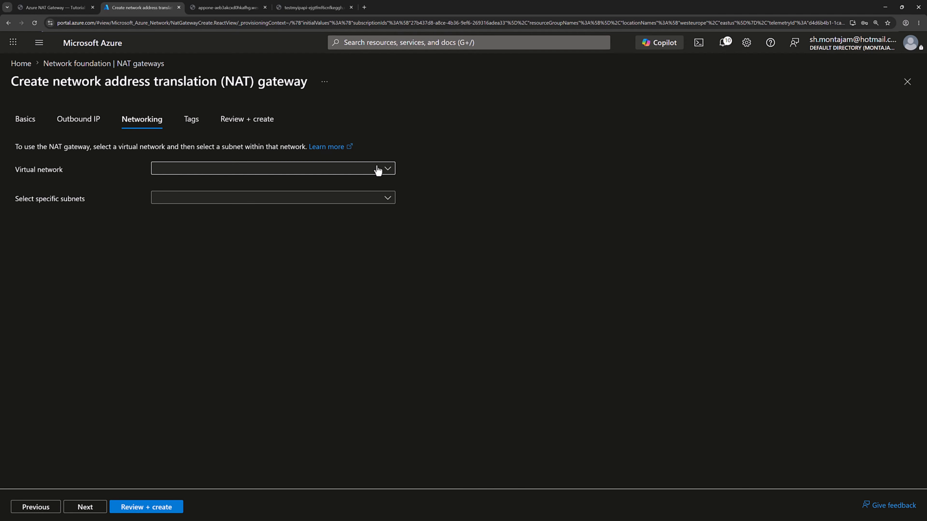
{"action": "left_click", "coordinate": [386, 170]}
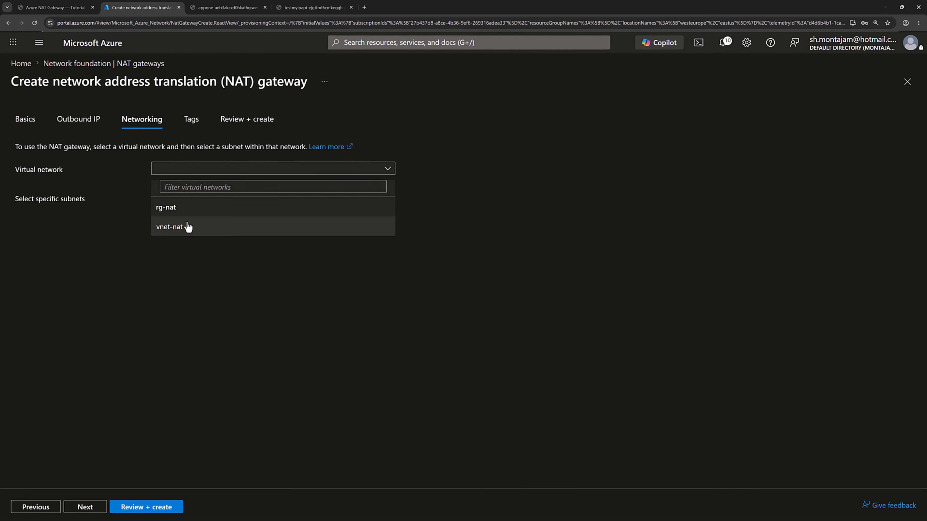
{"action": "left_click", "coordinate": [167, 228]}
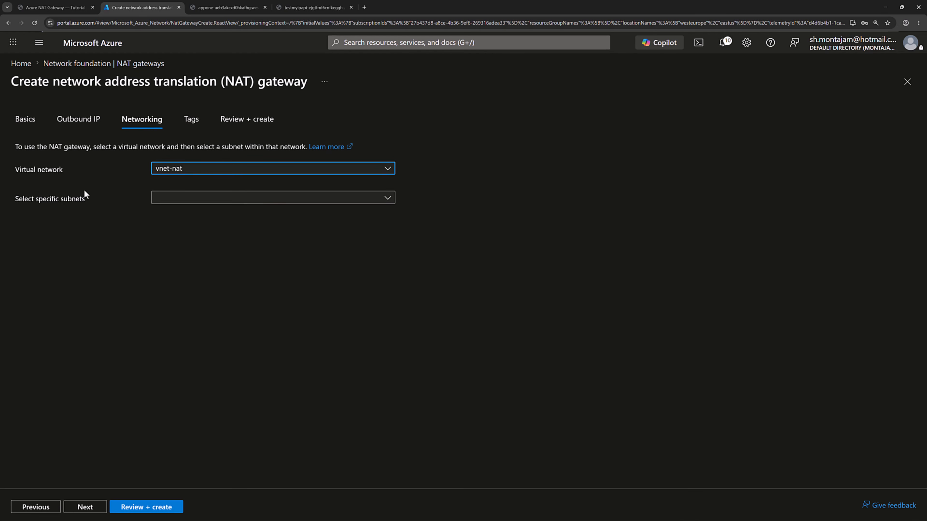
{"action": "left_click", "coordinate": [259, 198]}
{"action": "left_click", "coordinate": [191, 255]}
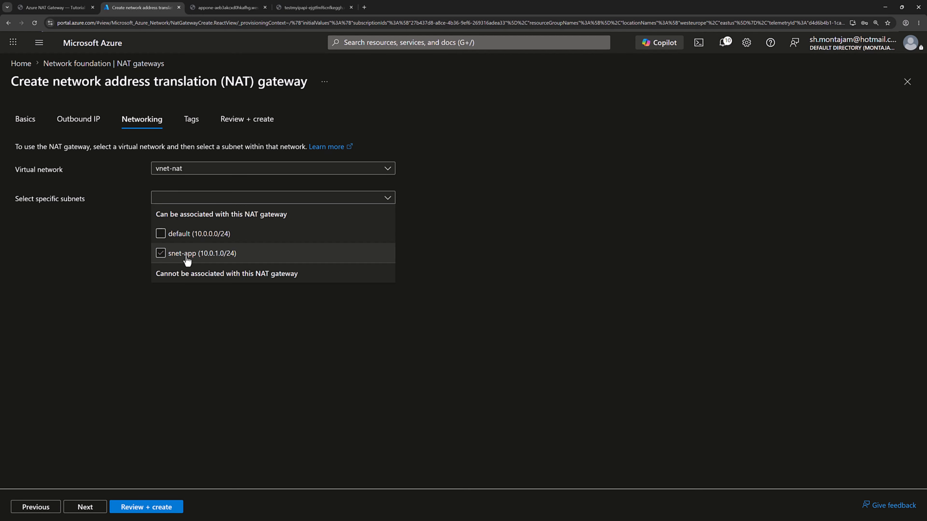
{"action": "left_click", "coordinate": [193, 261]}
{"action": "left_click", "coordinate": [210, 404]}
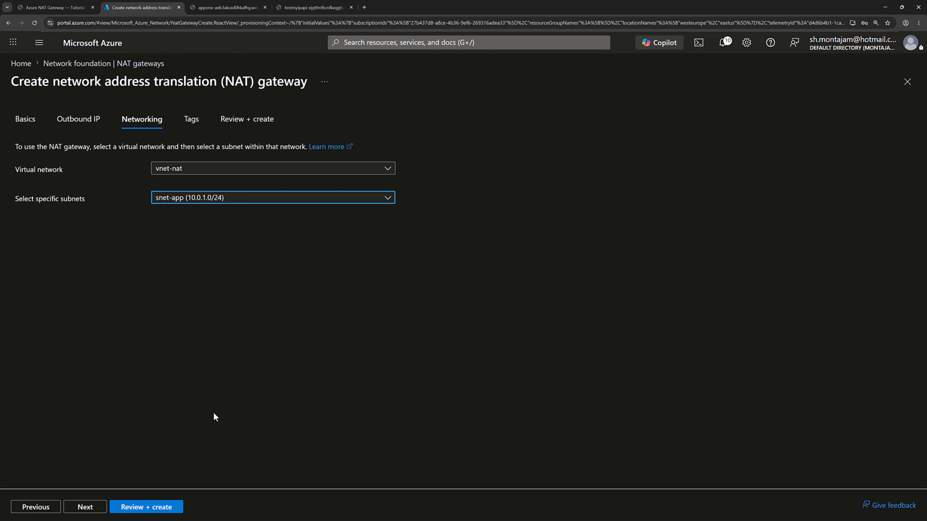
{"action": "left_click", "coordinate": [146, 508]}
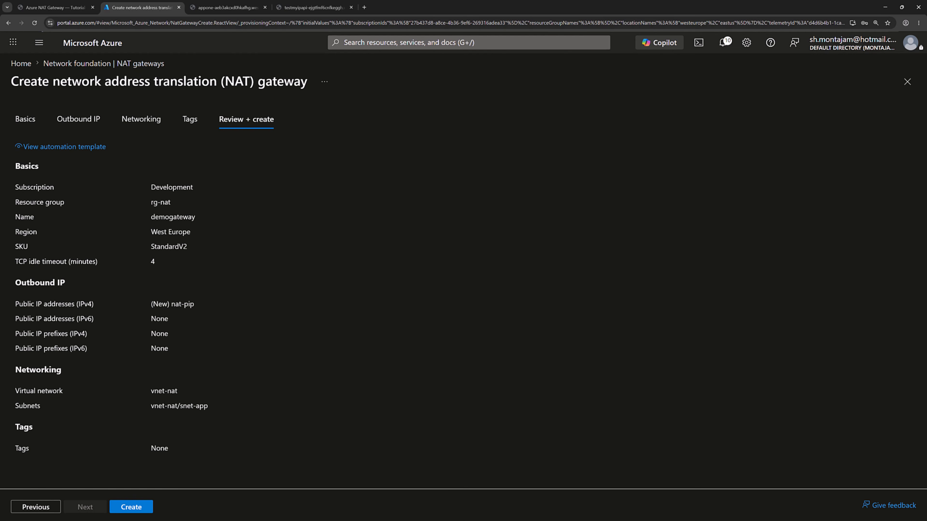
{"action": "left_click", "coordinate": [140, 507]}
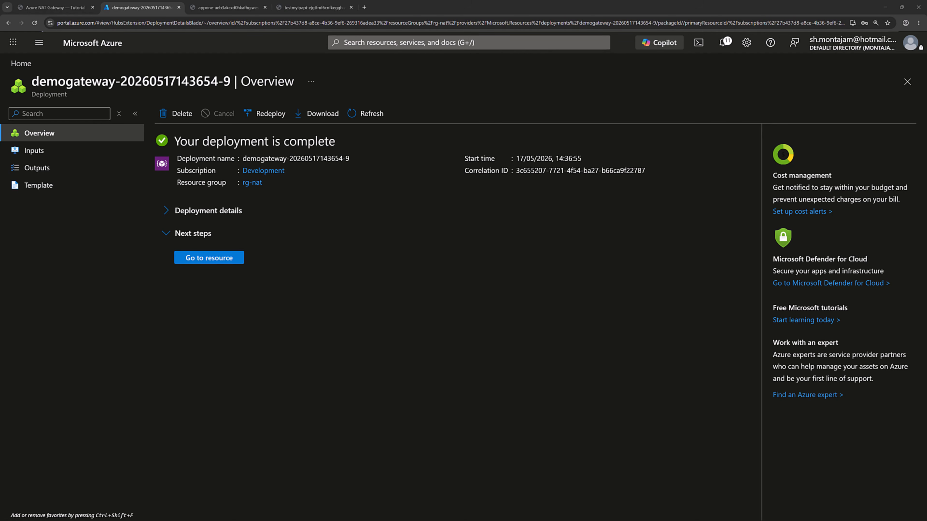
Request appone's /ipcheck endpoint again and highlight the IP address in the outboundIpSeen value.
{"action": "left_click", "coordinate": [305, 7]}
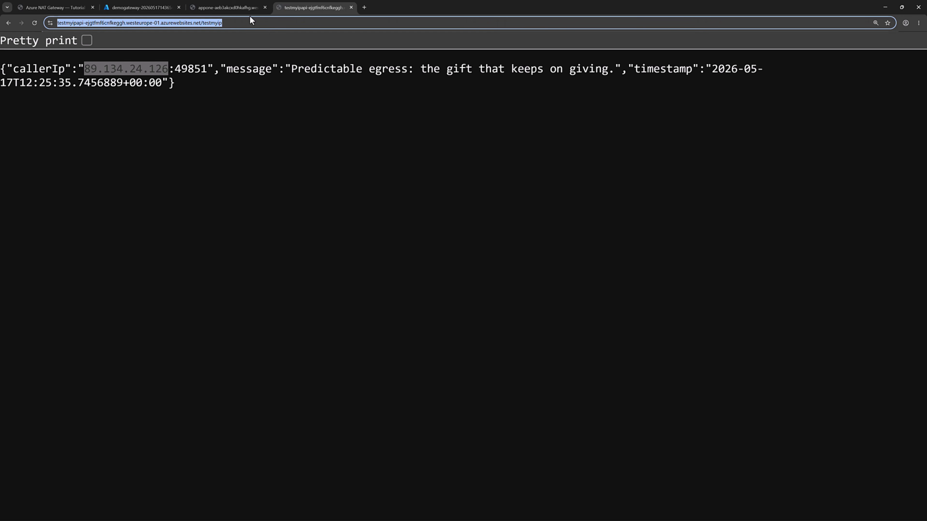
{"action": "left_click", "coordinate": [223, 8]}
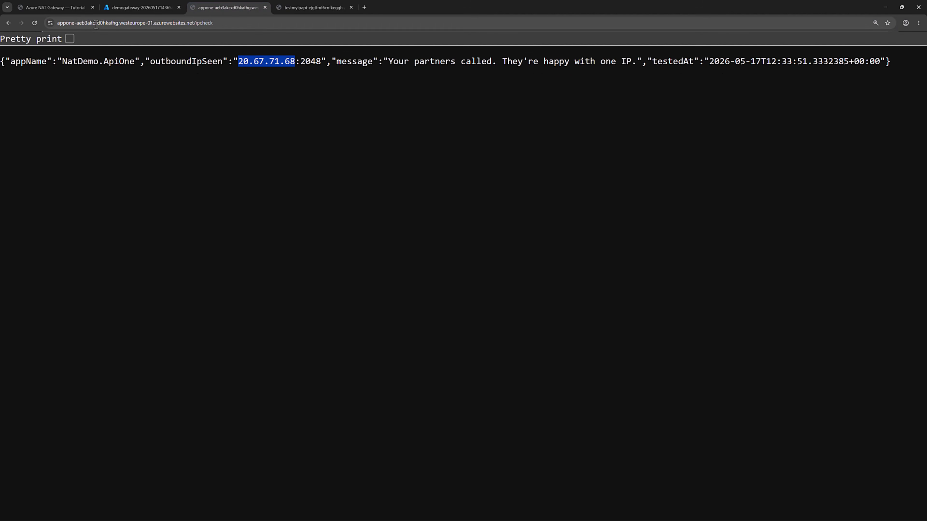
{"action": "double_click", "coordinate": [66, 23]}
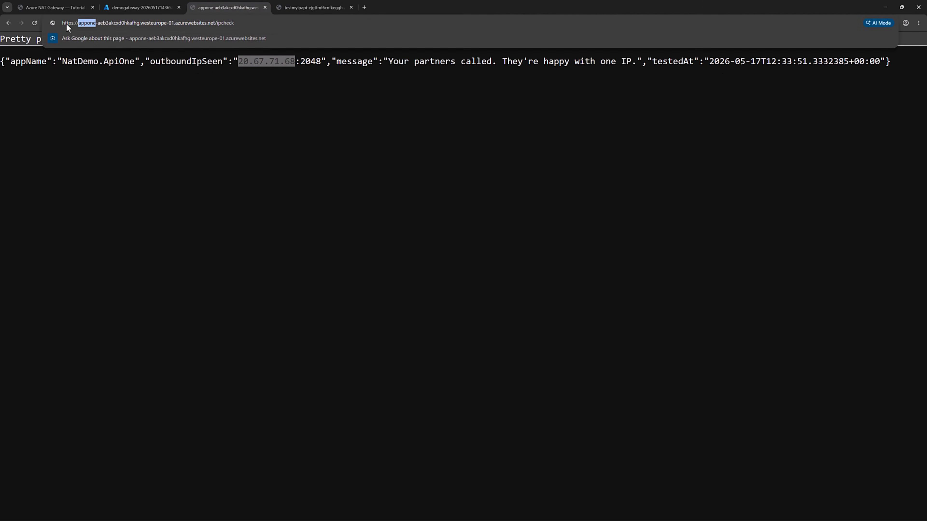
{"action": "left_click", "coordinate": [237, 114]}
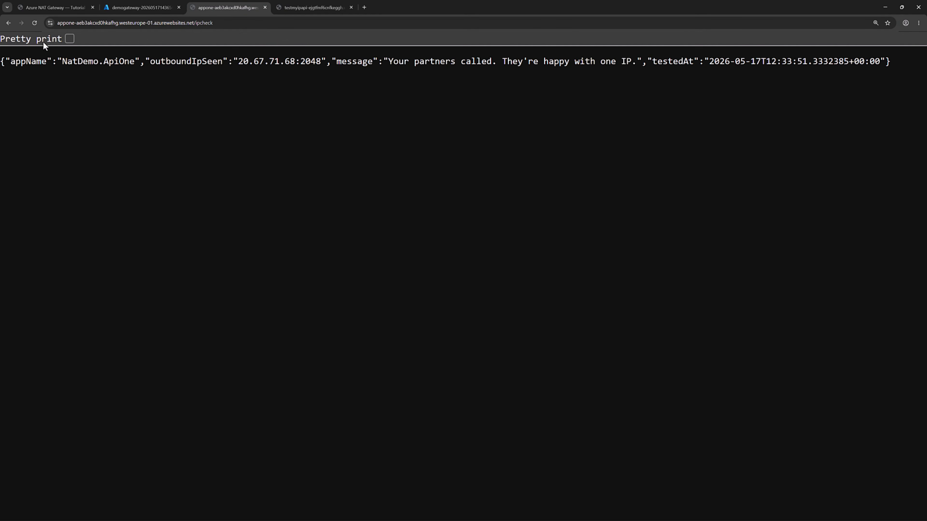
{"action": "left_click", "coordinate": [35, 23]}
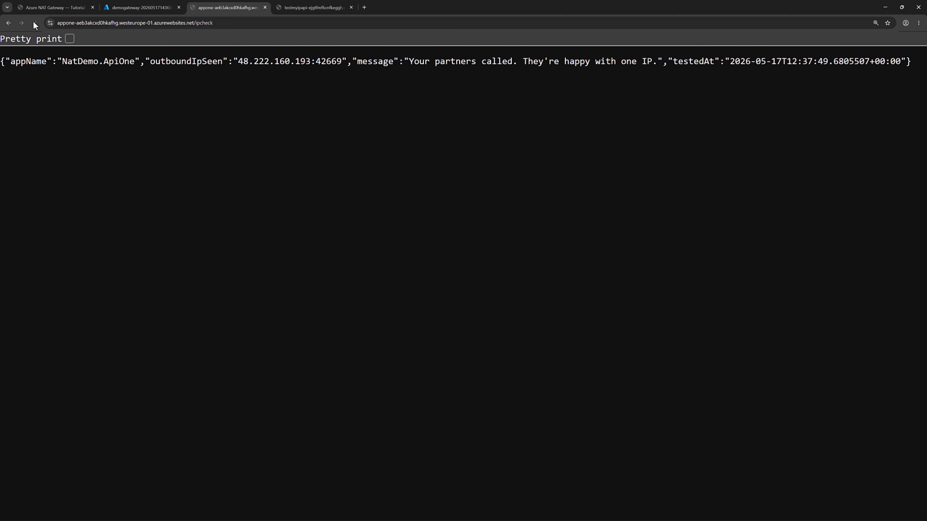
{"action": "double_click", "coordinate": [245, 65]}
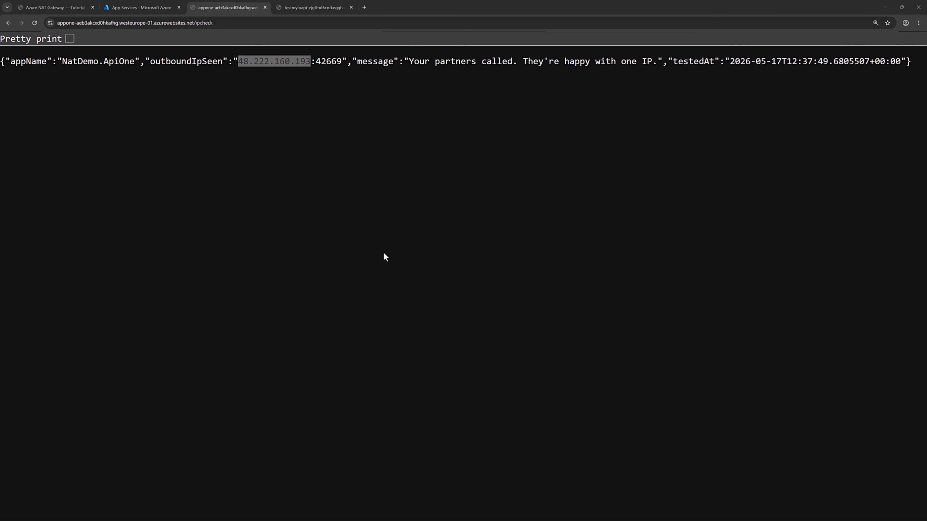
Return to App Services in the Azure portal and start a new web app named apptwoapi in the rg-nat resource group.
{"action": "left_click", "coordinate": [140, 7]}
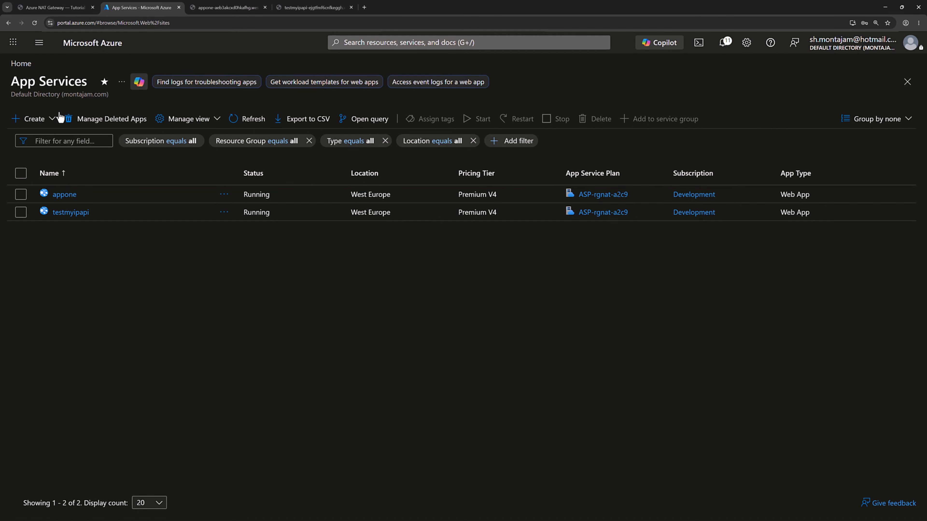
{"action": "left_click", "coordinate": [51, 119]}
{"action": "left_click", "coordinate": [48, 136]}
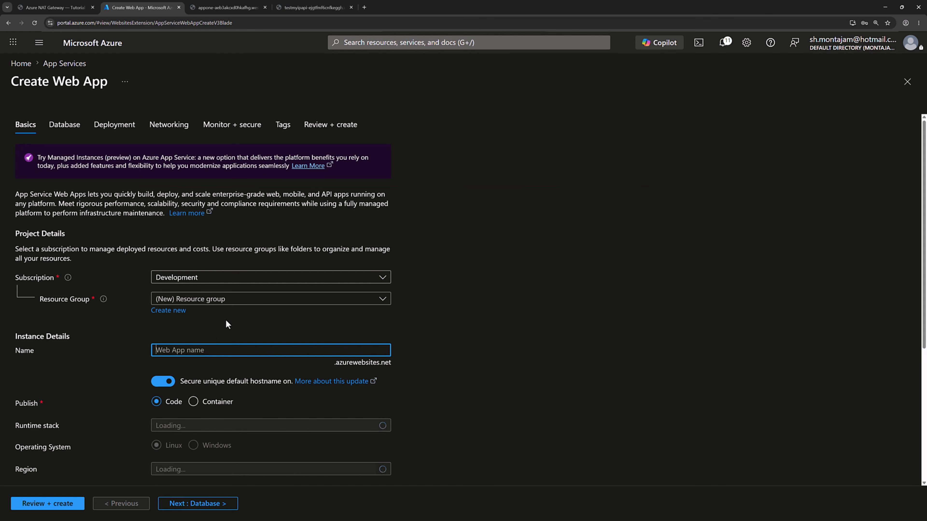
{"action": "left_click", "coordinate": [222, 303]}
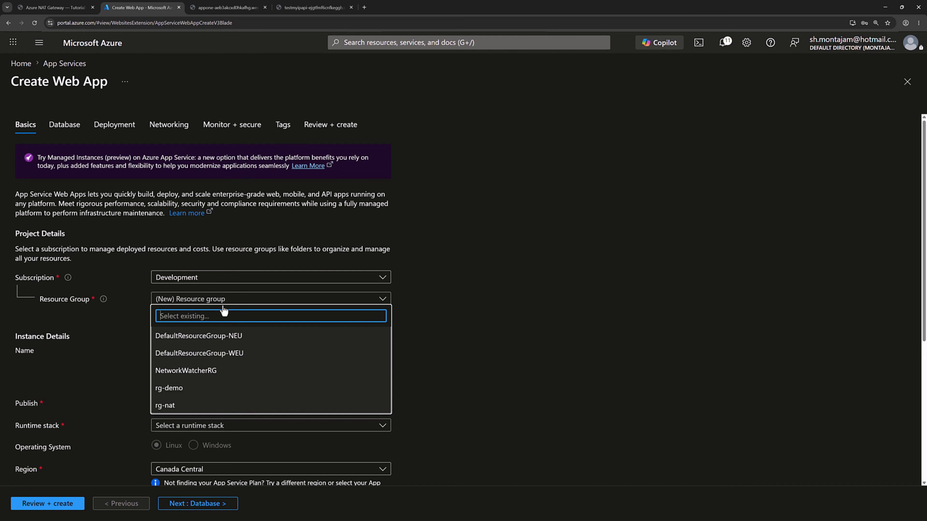
{"action": "left_click", "coordinate": [170, 411]}
{"action": "left_click", "coordinate": [193, 350]}
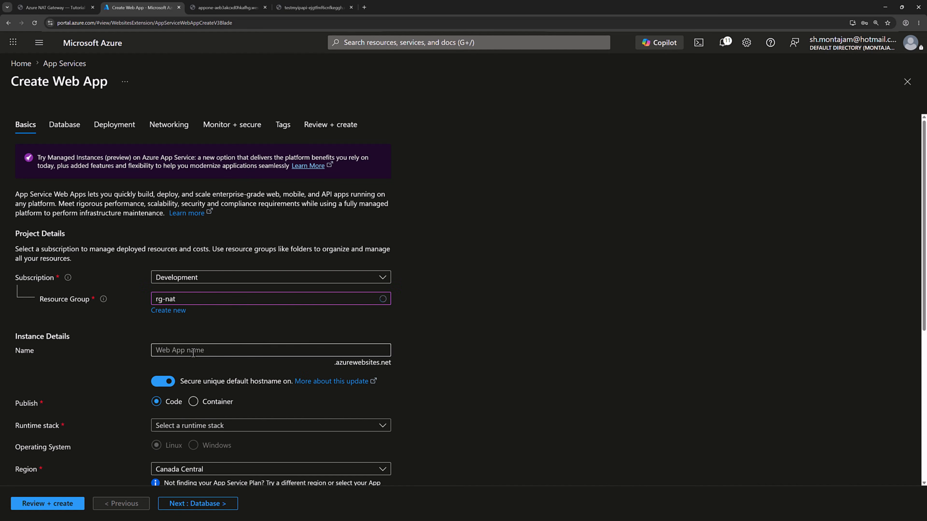
{"action": "type", "text": "ap"}
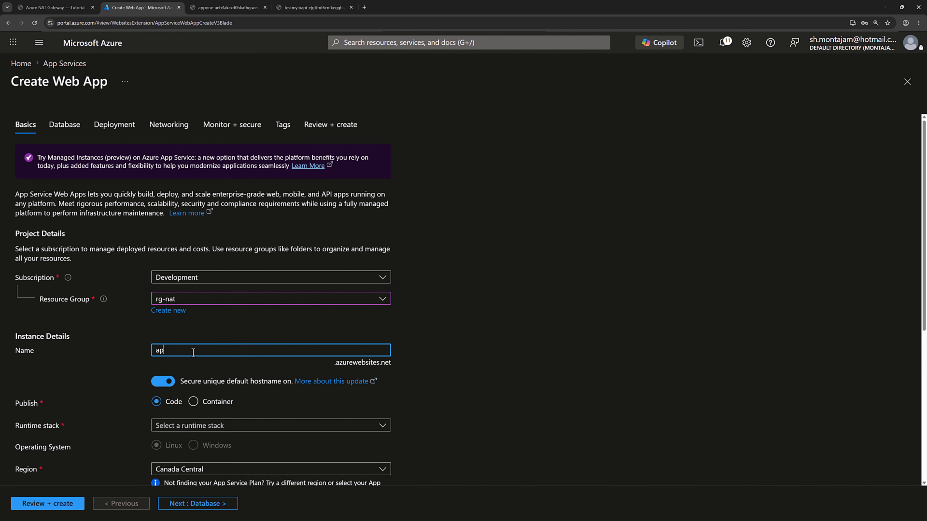
{"action": "type", "text": "ptwoapi"}
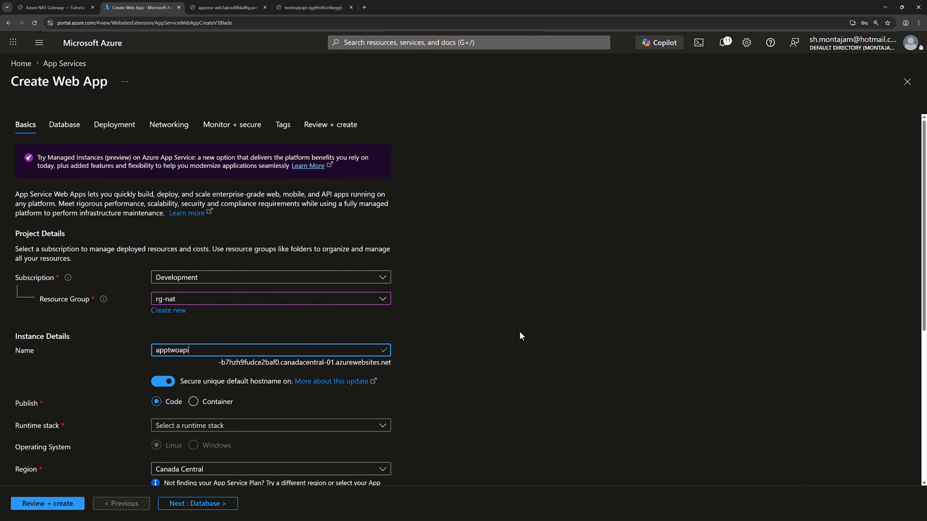
Set the new web app's runtime stack to .NET 10 (LTS) and its region to West Europe.
{"action": "scroll", "coordinate": [438, 310], "scroll_direction": "down", "scroll_amount": 4}
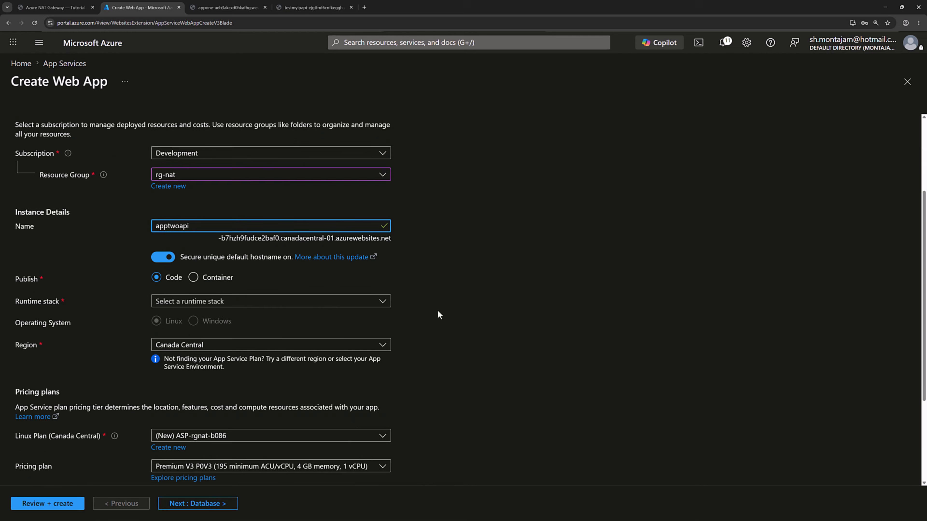
{"action": "left_click", "coordinate": [248, 281]}
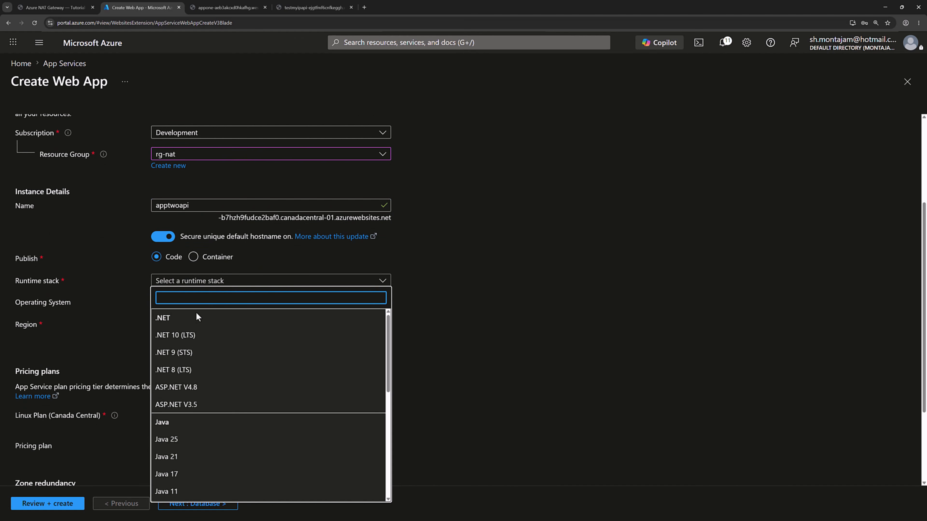
{"action": "left_click", "coordinate": [193, 336]}
{"action": "scroll", "coordinate": [424, 249], "scroll_direction": "down", "scroll_amount": 3}
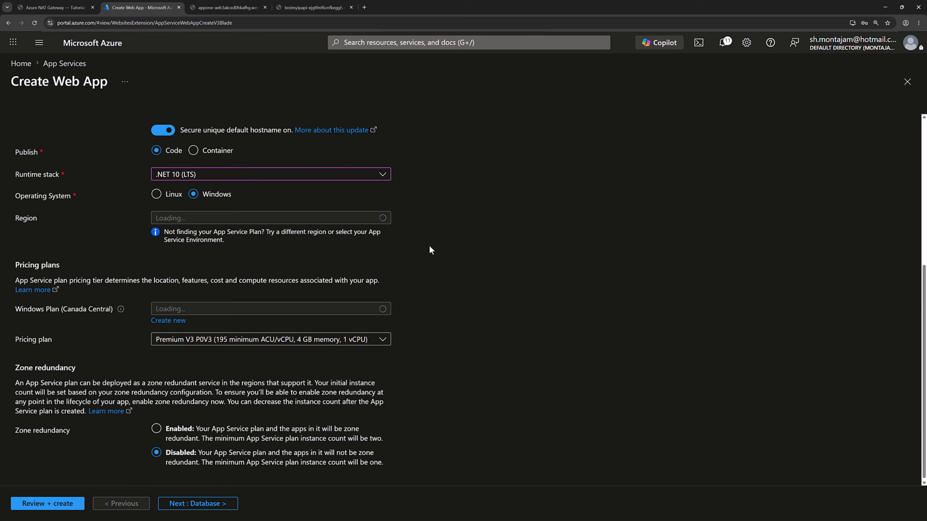
{"action": "left_click", "coordinate": [382, 219]}
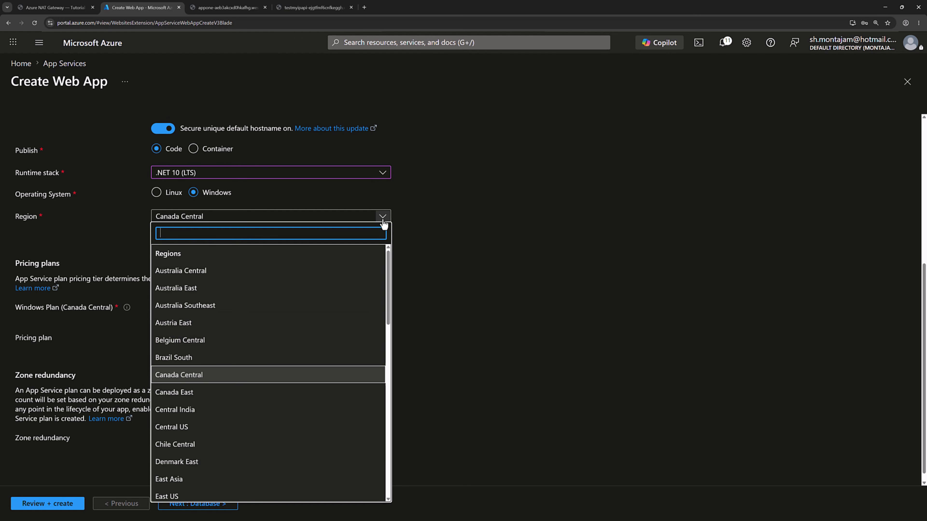
{"action": "type", "text": "west eu"}
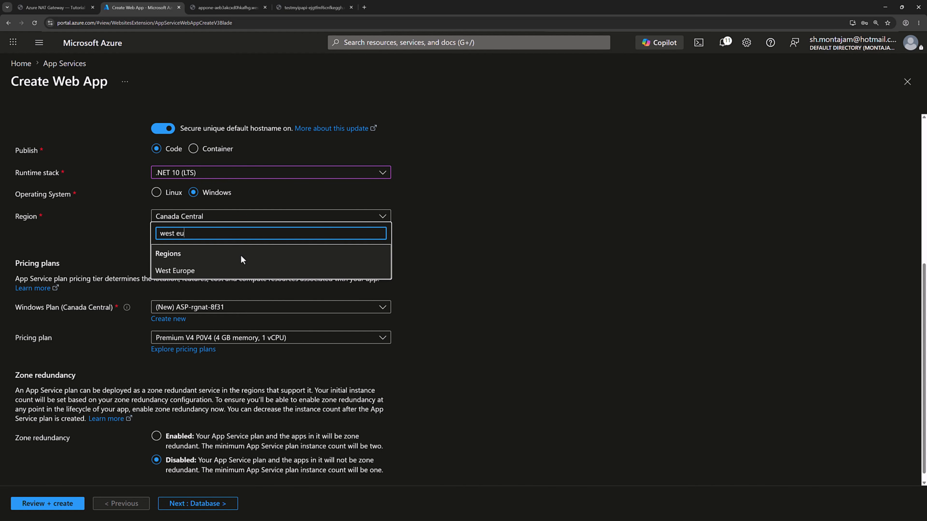
{"action": "left_click", "coordinate": [211, 270]}
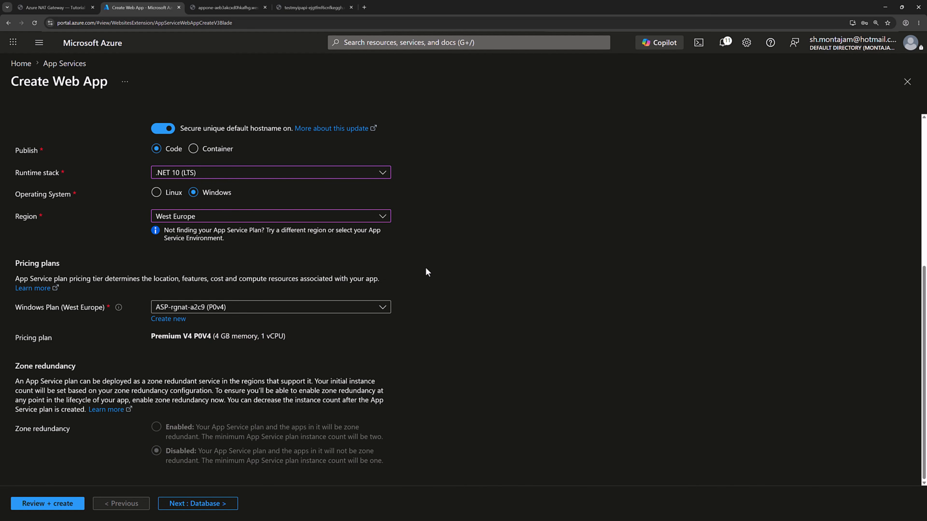
Enable virtual network integration for the web app and select the vnet-nat (rg-nat) virtual network.
{"action": "scroll", "coordinate": [426, 272], "scroll_direction": "up", "scroll_amount": 5}
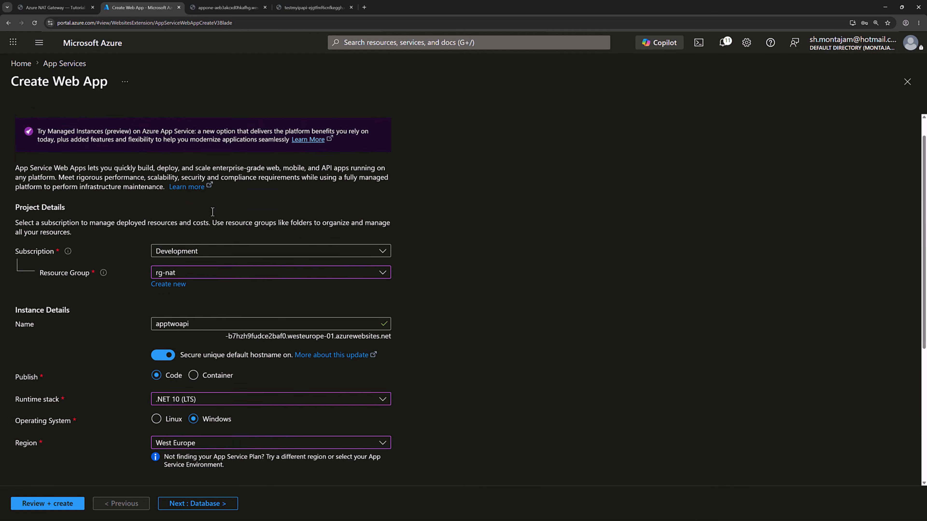
{"action": "left_click", "coordinate": [167, 125]}
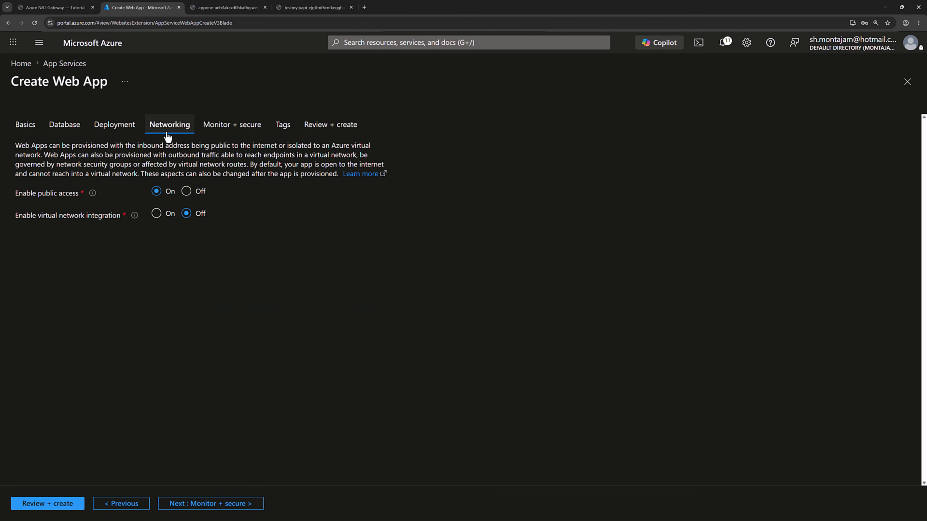
{"action": "left_click", "coordinate": [156, 213]}
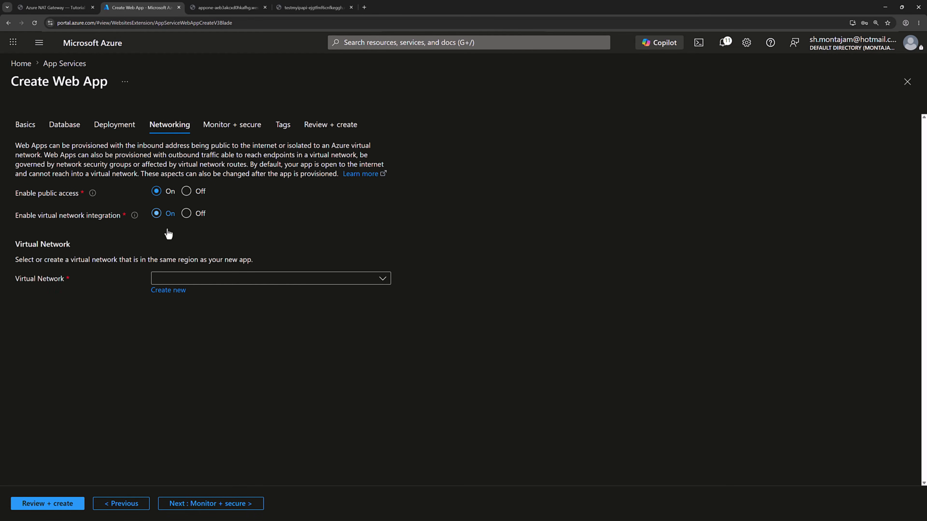
{"action": "left_click", "coordinate": [381, 278]}
{"action": "left_click", "coordinate": [247, 316]}
{"action": "scroll", "coordinate": [268, 311], "scroll_direction": "down", "scroll_amount": 1}
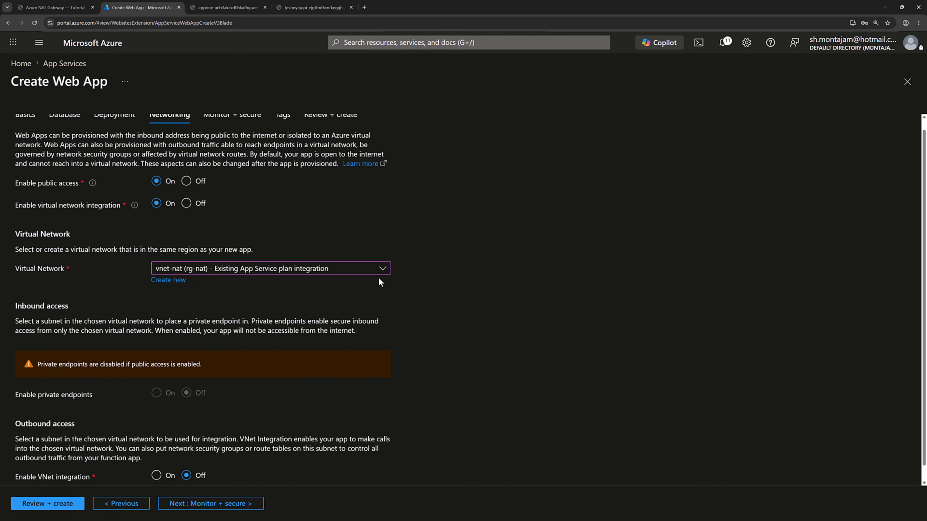
Enable outbound VNet integration for the web app and choose snet-app as the outbound subnet.
{"action": "left_click", "coordinate": [164, 465]}
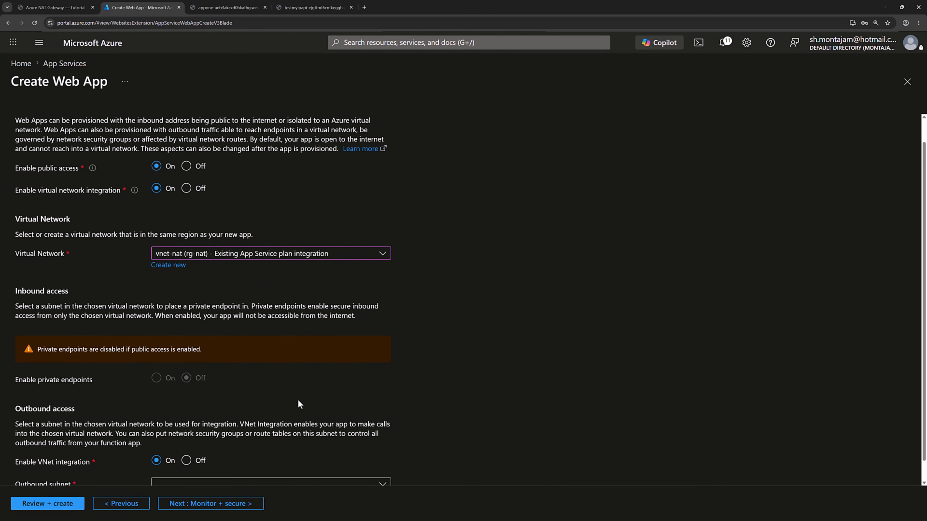
{"action": "scroll", "coordinate": [297, 399], "scroll_direction": "down", "scroll_amount": 1}
{"action": "left_click", "coordinate": [380, 471]}
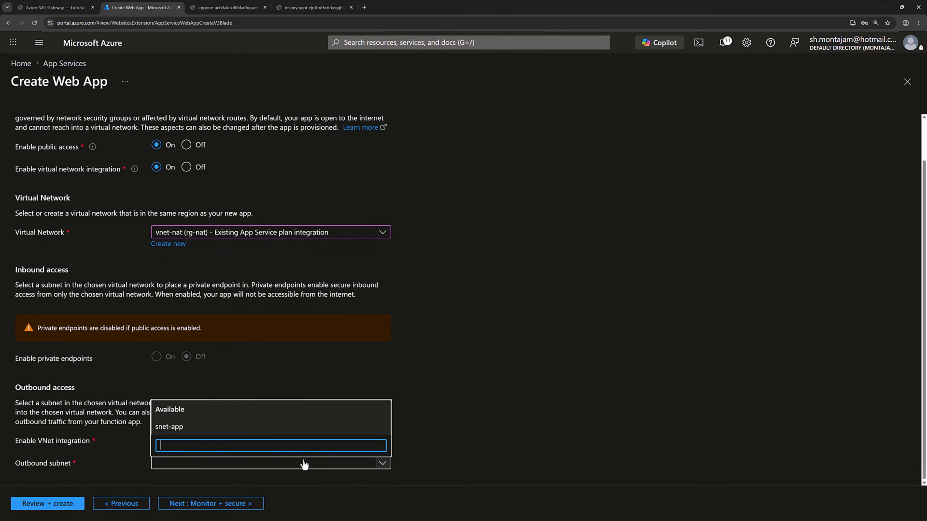
{"action": "left_click", "coordinate": [189, 432]}
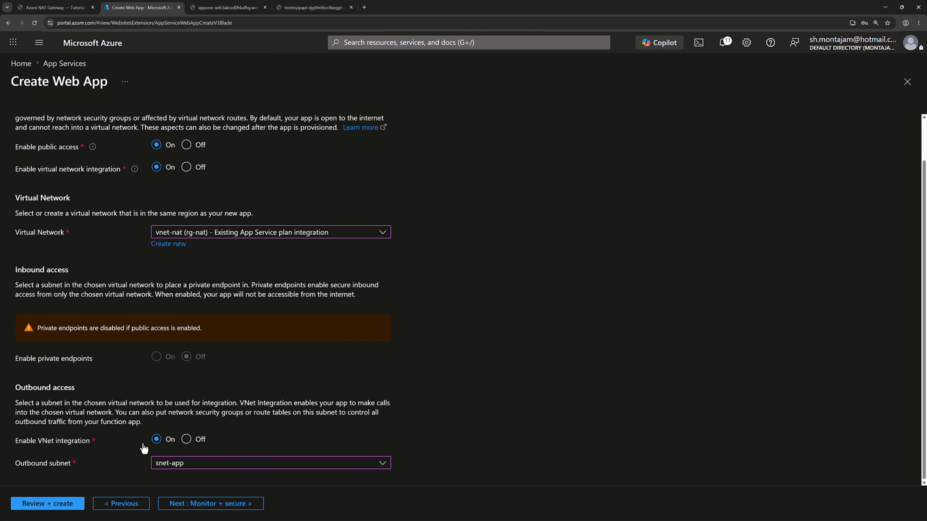
Proceed through the monitoring settings to the configuration review and create the apptwoapi web app.
{"action": "left_click", "coordinate": [180, 507]}
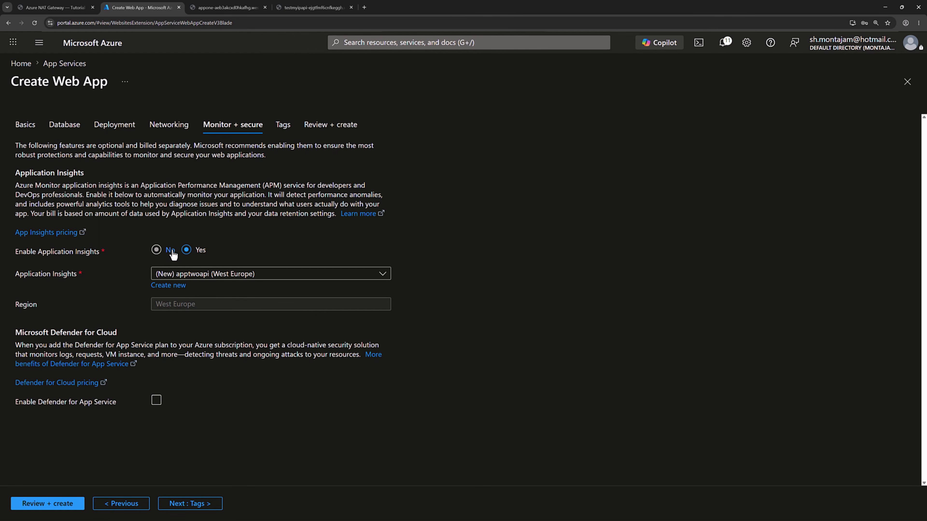
{"action": "left_click", "coordinate": [71, 504]}
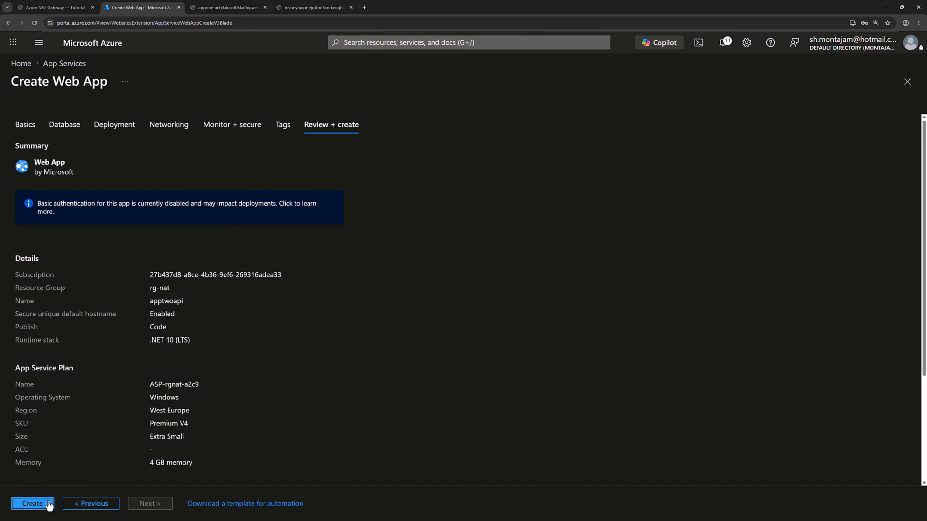
{"action": "left_click", "coordinate": [45, 503]}
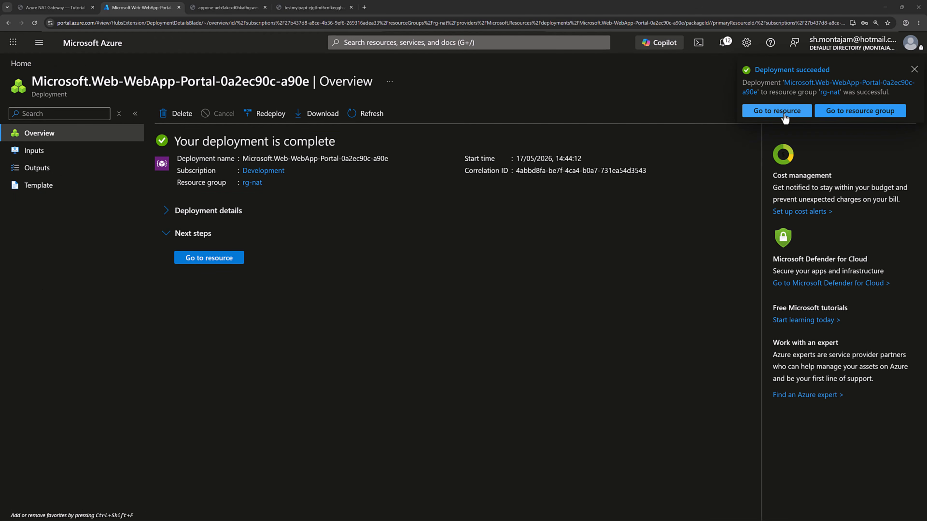
Open the environment variables of the deployed apptwoapi and add an app setting named AllowedHosts with the value *.
{"action": "left_click", "coordinate": [783, 113]}
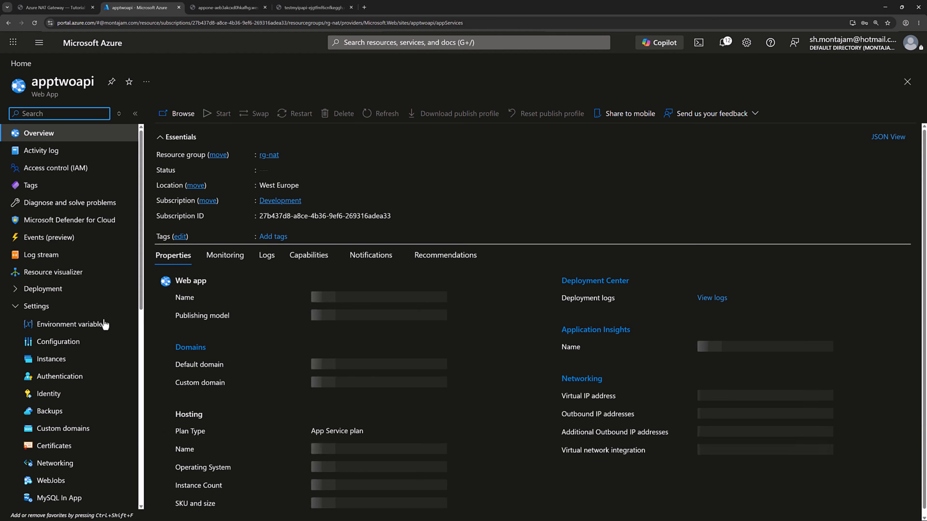
{"action": "left_click", "coordinate": [89, 325]}
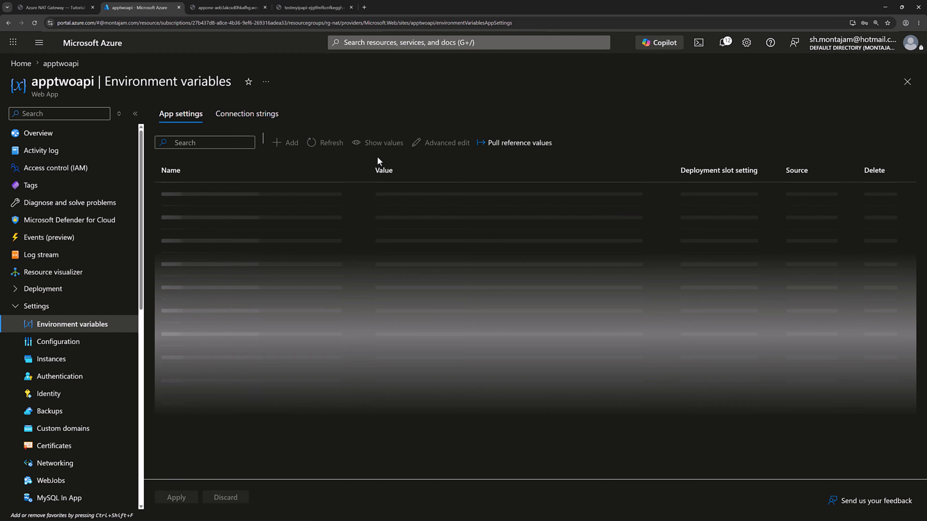
{"action": "left_click", "coordinate": [287, 144]}
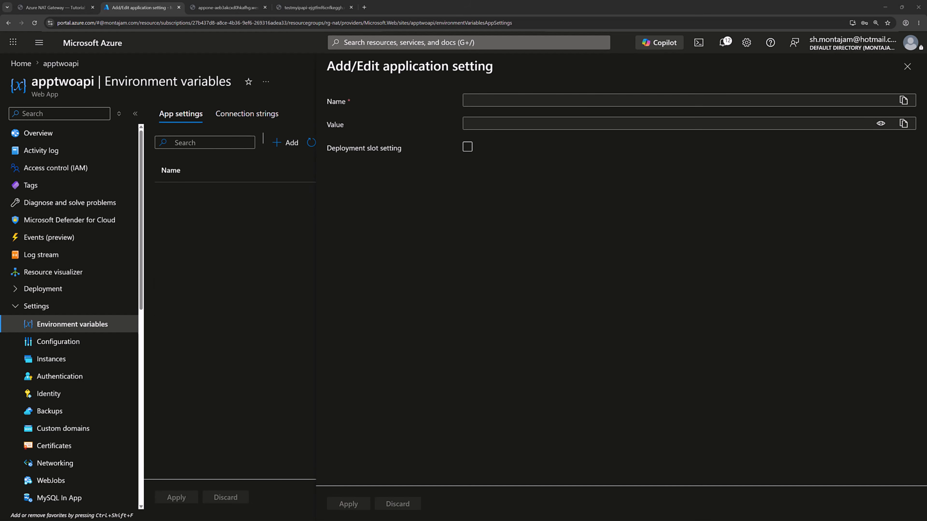
{"action": "left_click", "coordinate": [664, 100]}
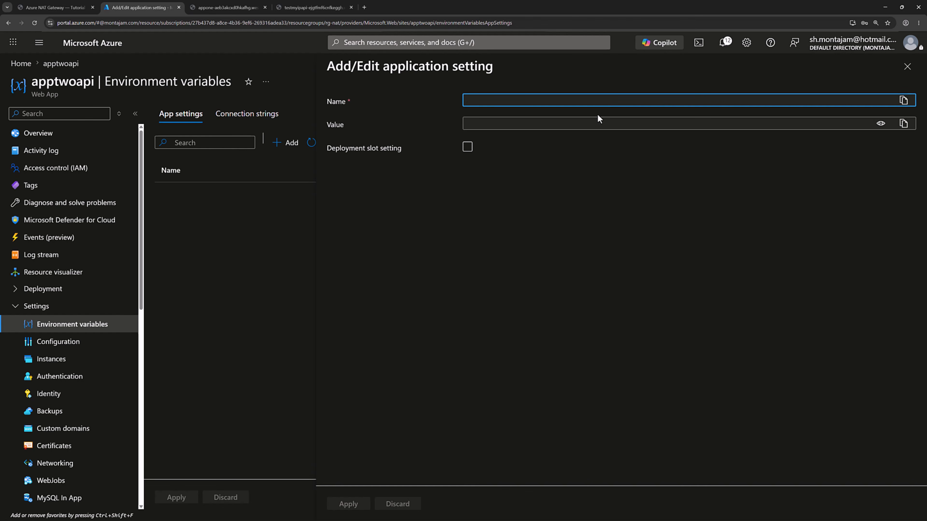
{"action": "type", "text": "AllowedHosts"}
{"action": "left_click", "coordinate": [578, 126]}
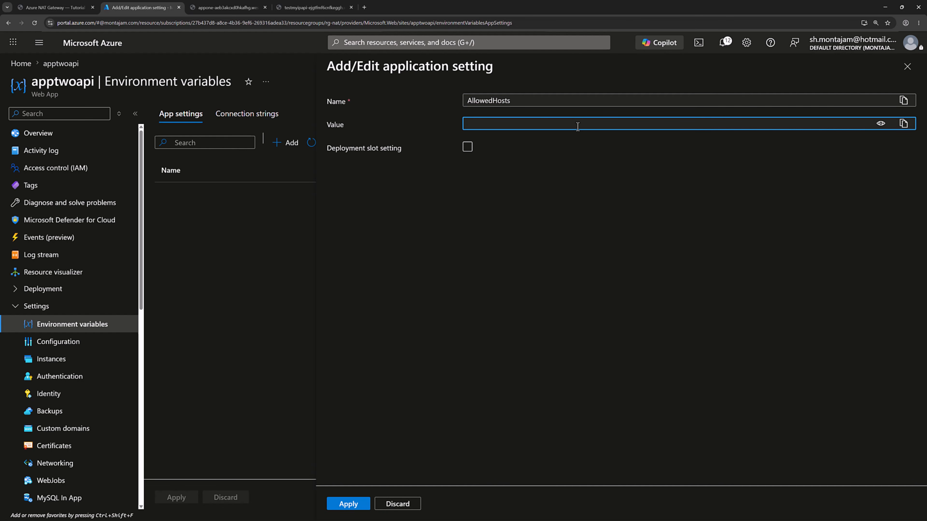
{"action": "type", "text": "*"}
{"action": "left_click", "coordinate": [347, 503]}
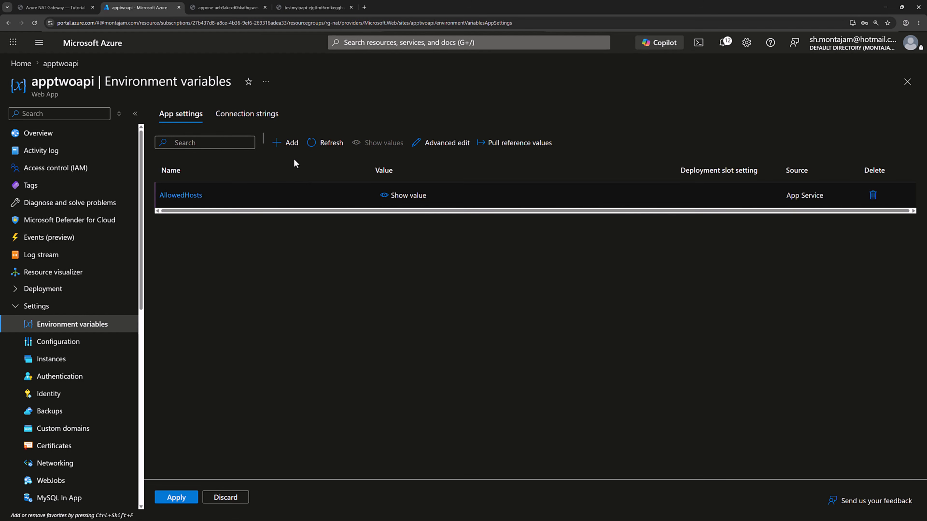
{"action": "left_click", "coordinate": [287, 143]}
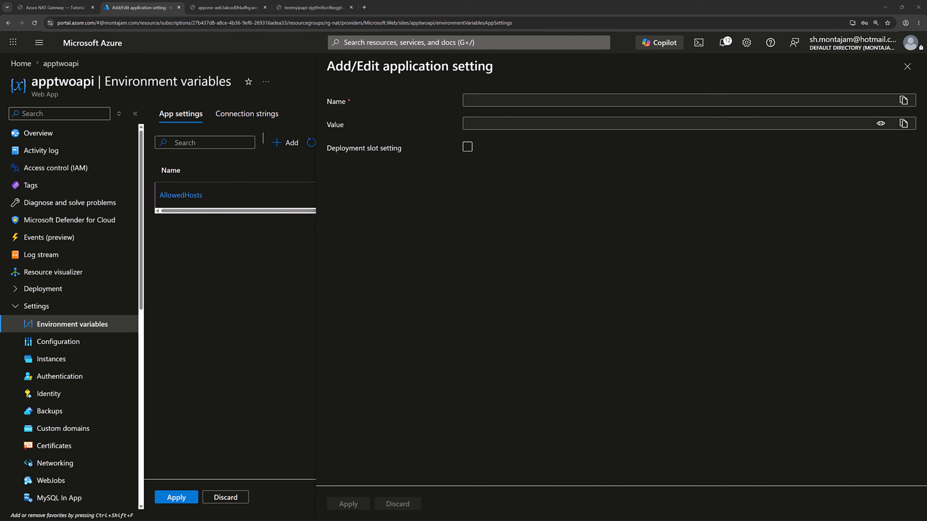
{"action": "left_click", "coordinate": [698, 103]}
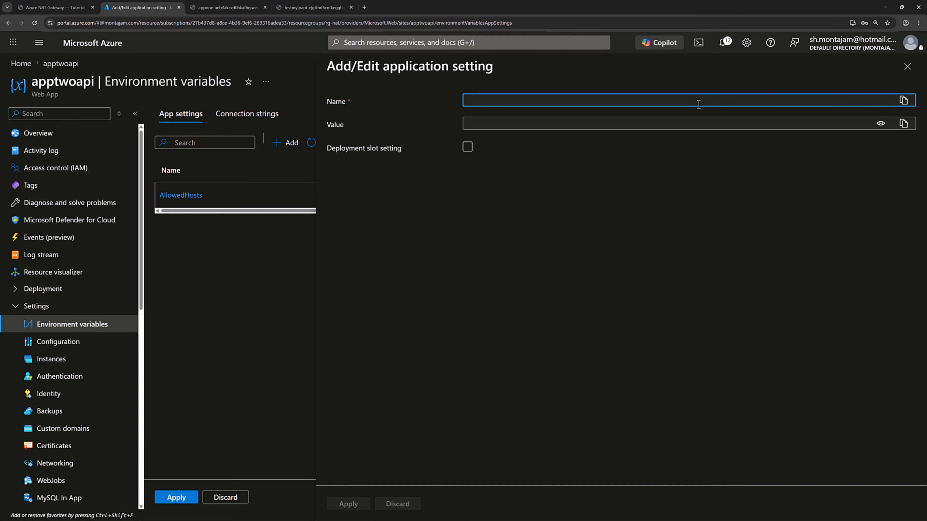
{"action": "type", "text": "TestMyIpApiUrl"}
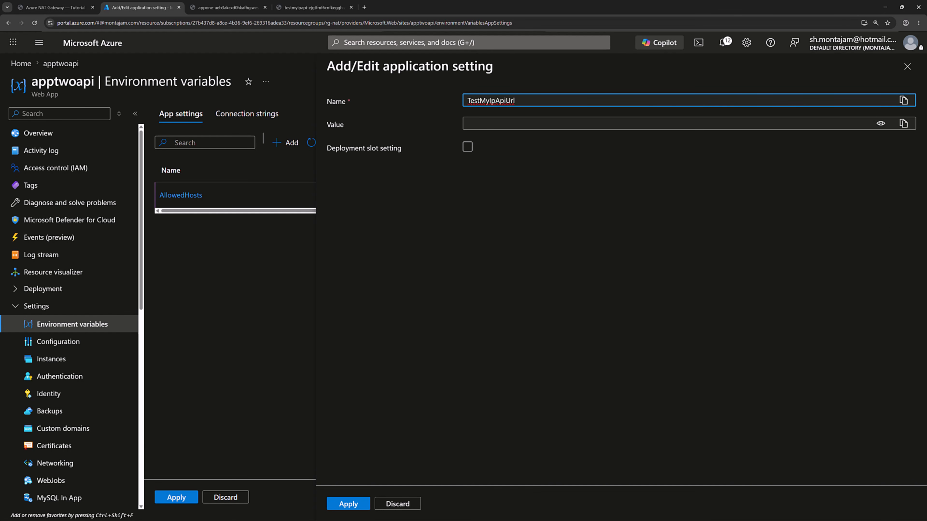
{"action": "key", "text": "alt+Tab"}
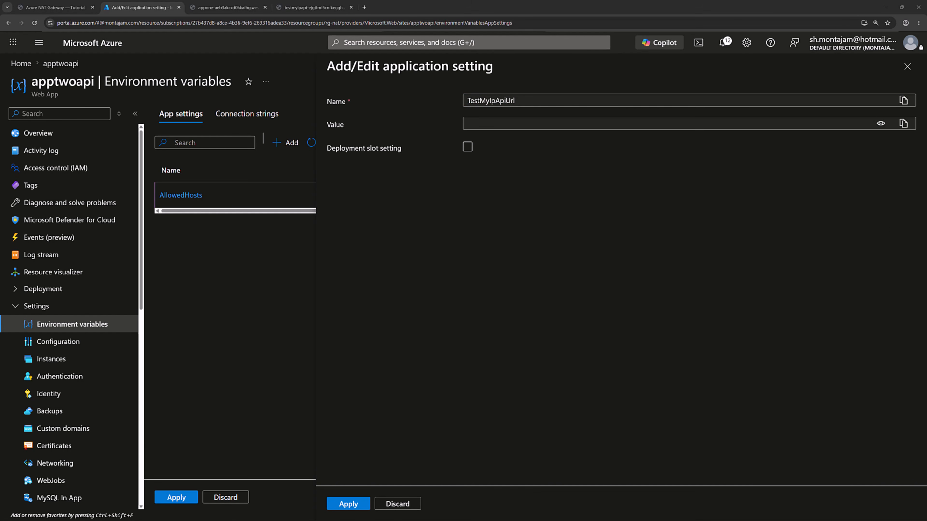
{"action": "left_click", "coordinate": [656, 124]}
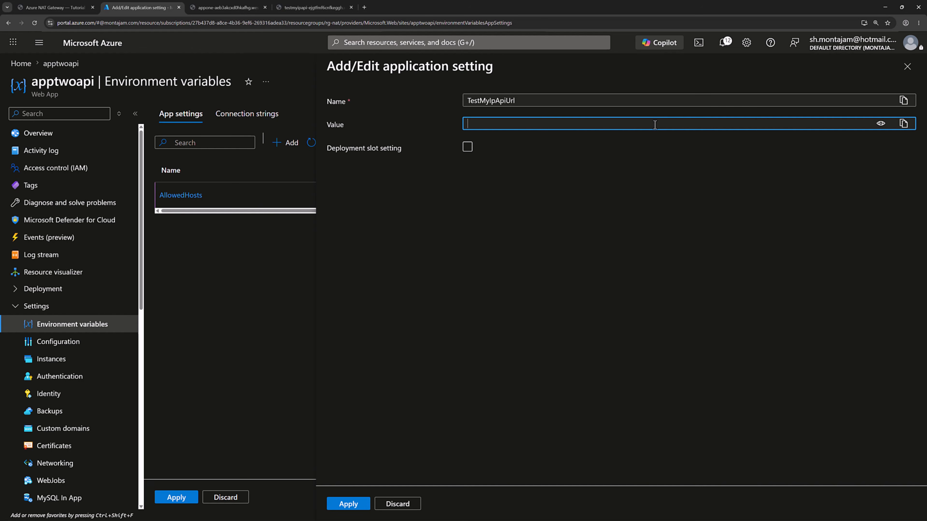
{"action": "key", "text": "ctrl+v"}
{"action": "left_click", "coordinate": [881, 123]}
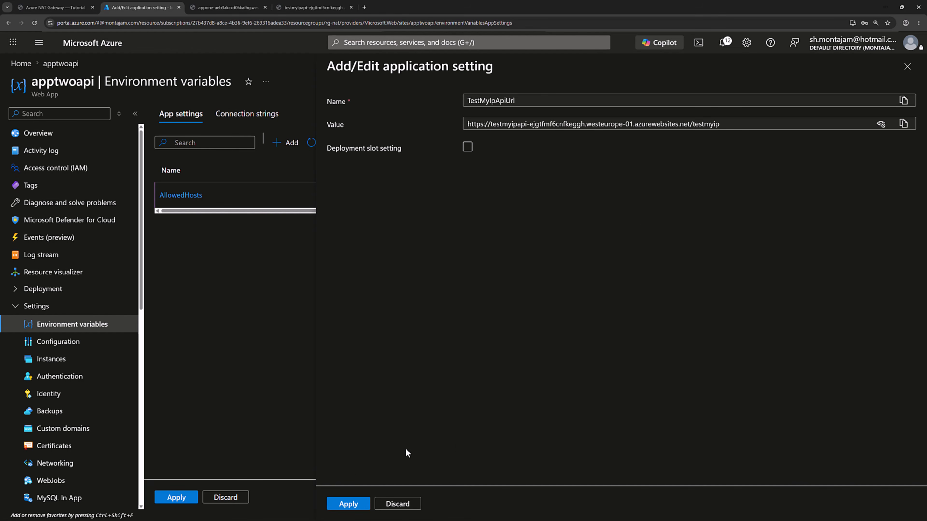
{"action": "left_click", "coordinate": [349, 504]}
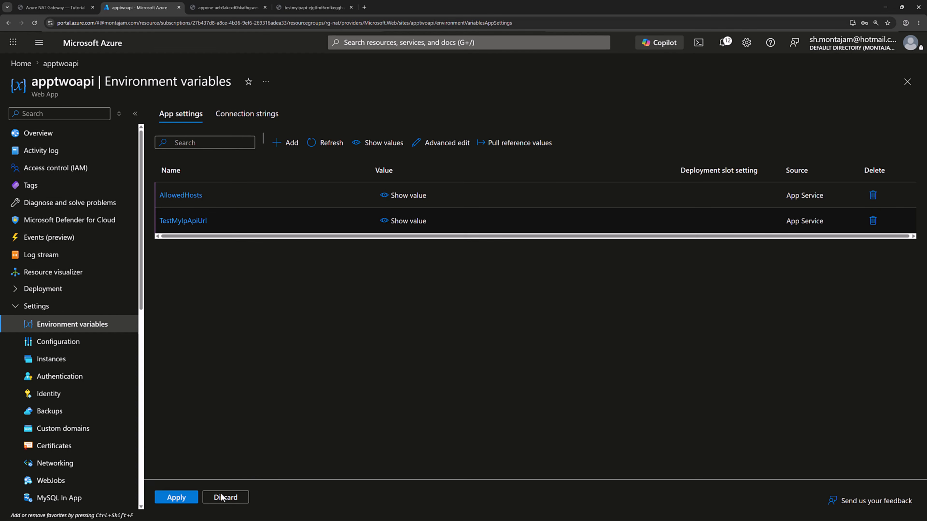
{"action": "left_click", "coordinate": [175, 499]}
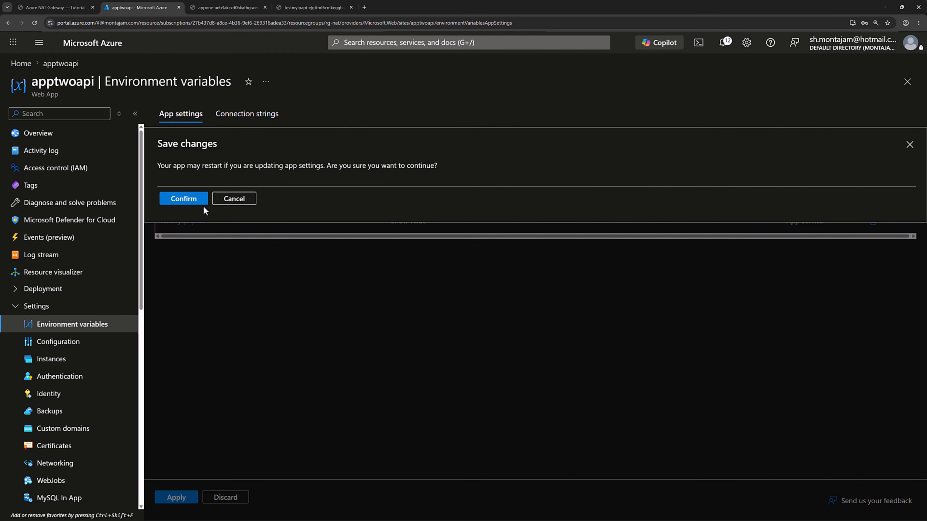
{"action": "left_click", "coordinate": [192, 205]}
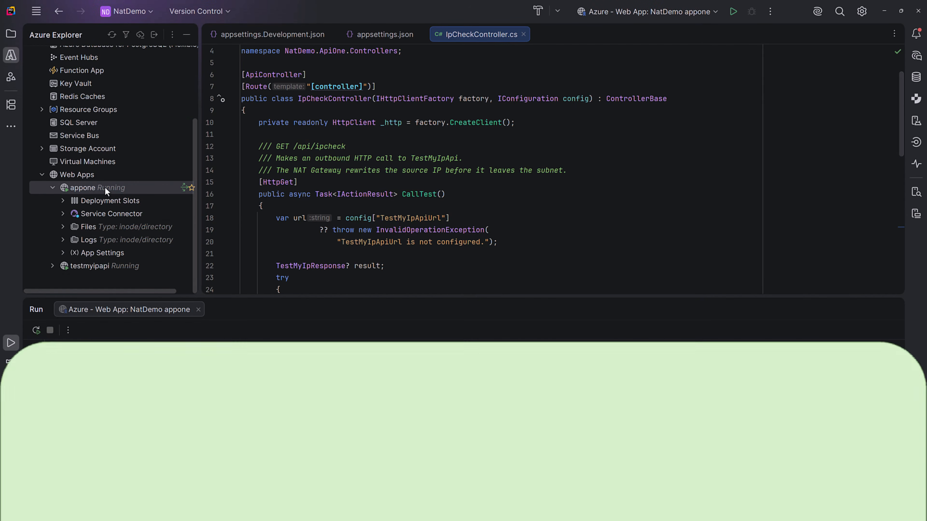
Refresh the Azure Web Apps list and deploy the NatDemo.ApiTwo project to apptwoapi in rg-nat using the Release | Any CPU configuration.
{"action": "right_click", "coordinate": [75, 174]}
{"action": "left_click", "coordinate": [90, 179]}
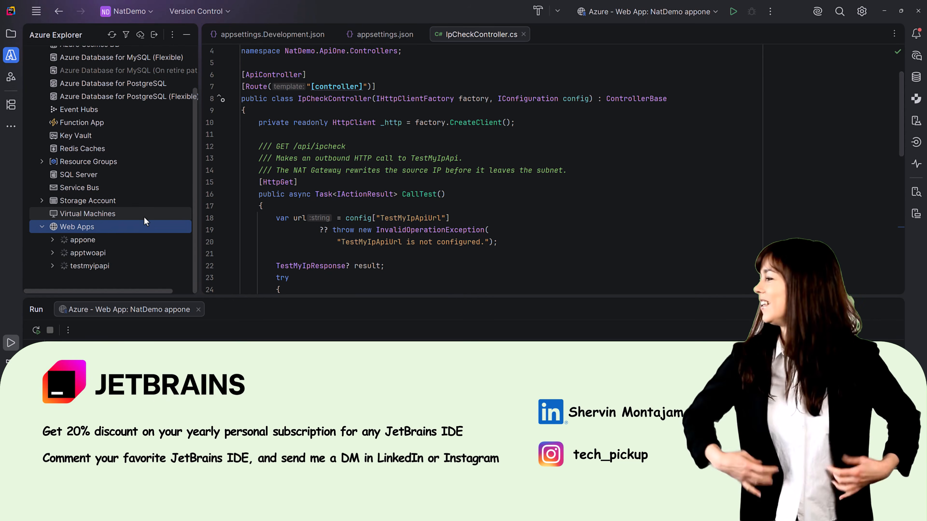
{"action": "right_click", "coordinate": [73, 252]}
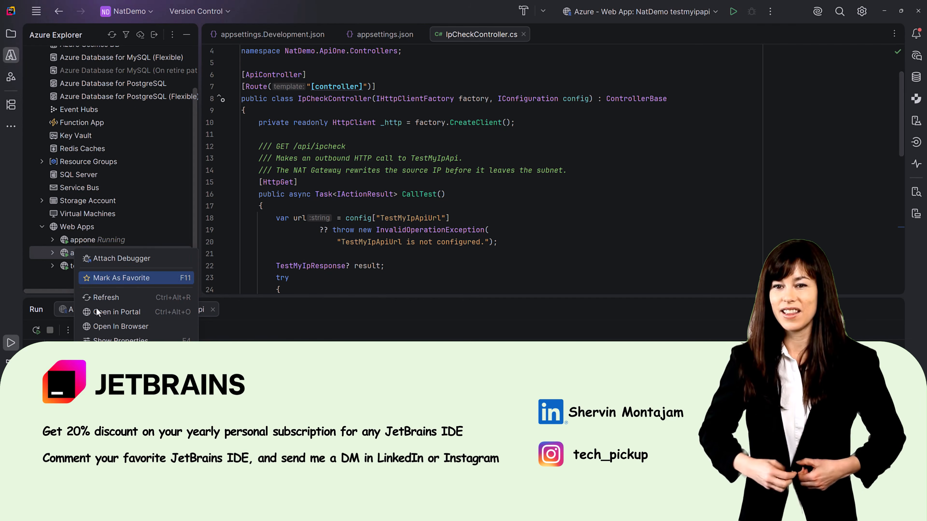
{"action": "left_click", "coordinate": [105, 361]}
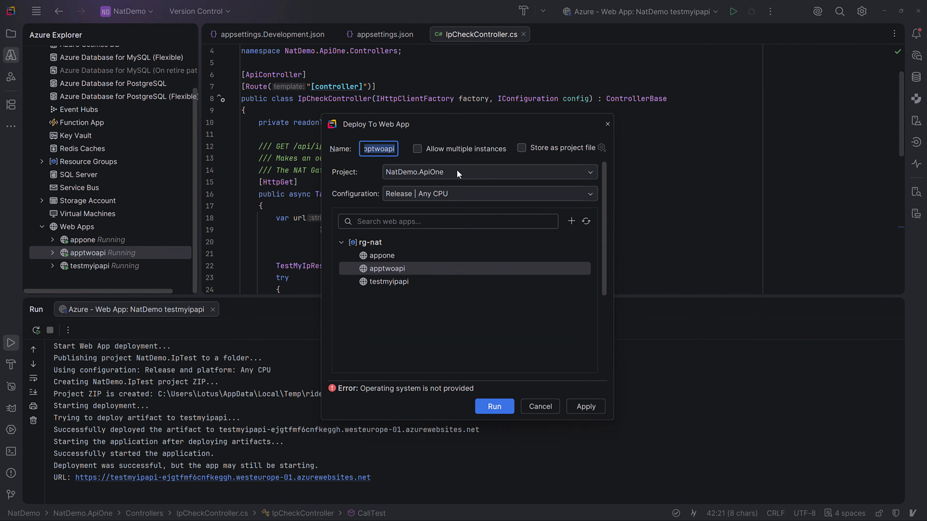
{"action": "left_click", "coordinate": [457, 171]}
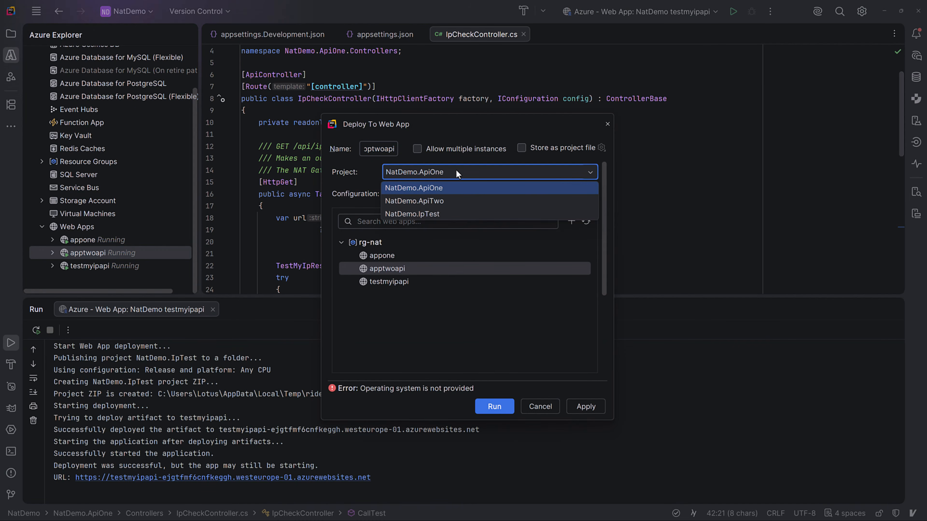
{"action": "left_click", "coordinate": [434, 202]}
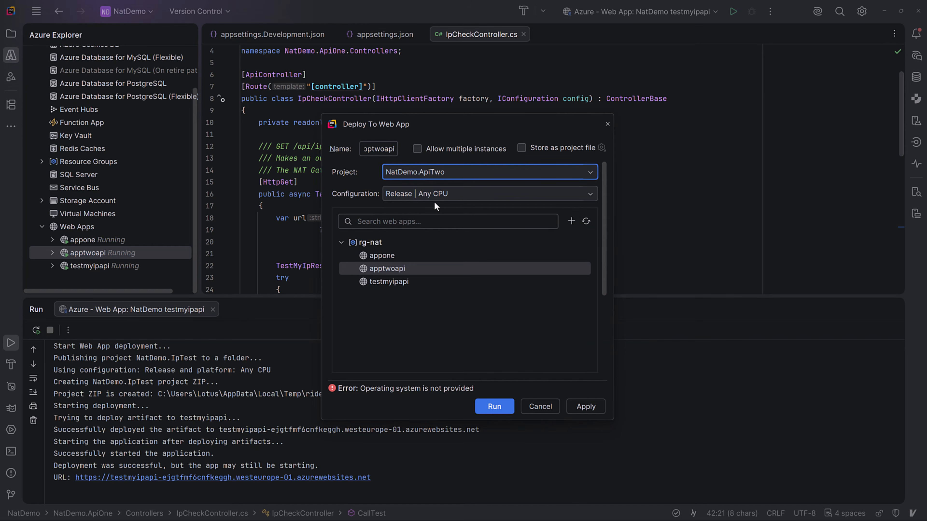
{"action": "left_click", "coordinate": [368, 243]}
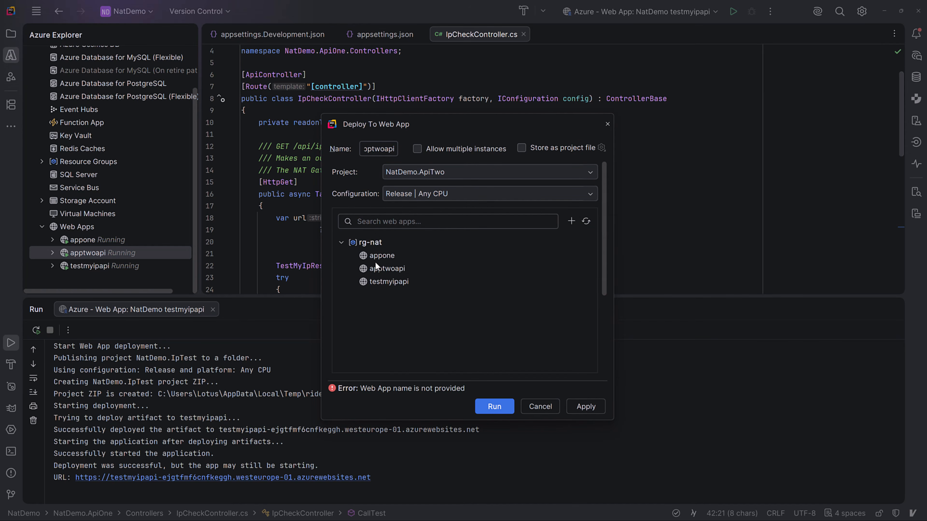
{"action": "left_click", "coordinate": [383, 270]}
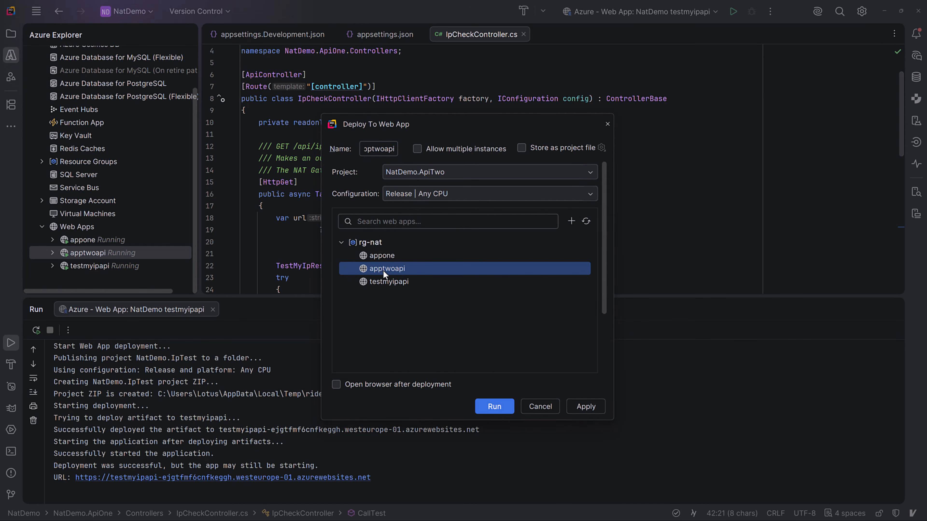
{"action": "left_click", "coordinate": [501, 405]}
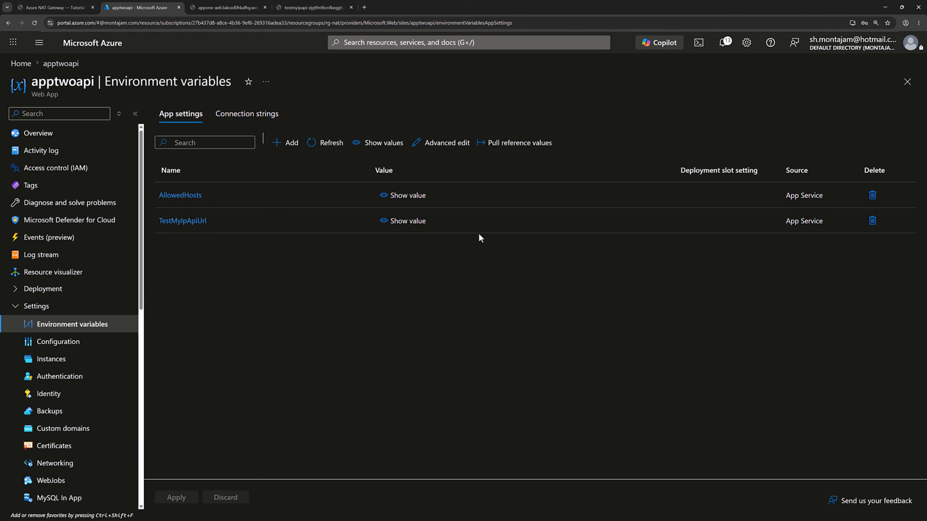
Open apptwoapi's default domain from its overview and load the /ipcheck endpoint.
{"action": "left_click", "coordinate": [40, 134]}
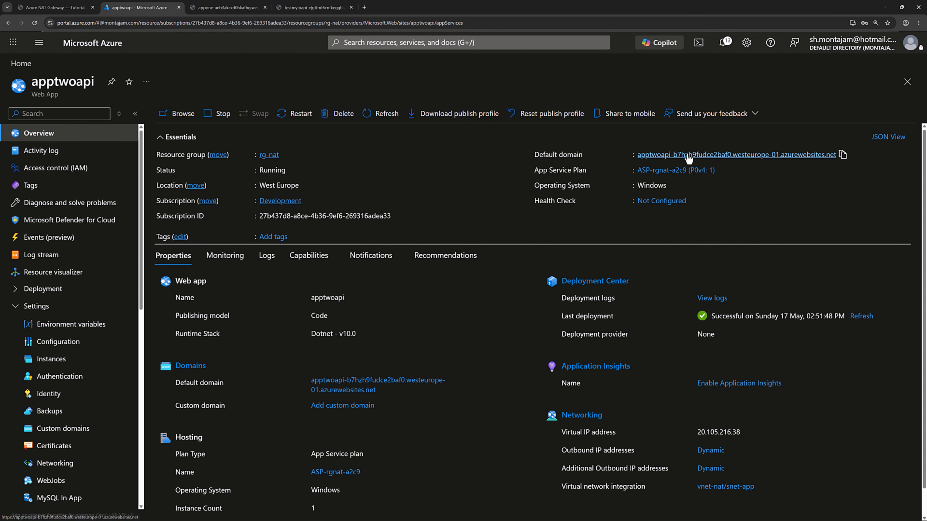
{"action": "left_click", "coordinate": [689, 155]}
{"action": "left_click", "coordinate": [234, 24]}
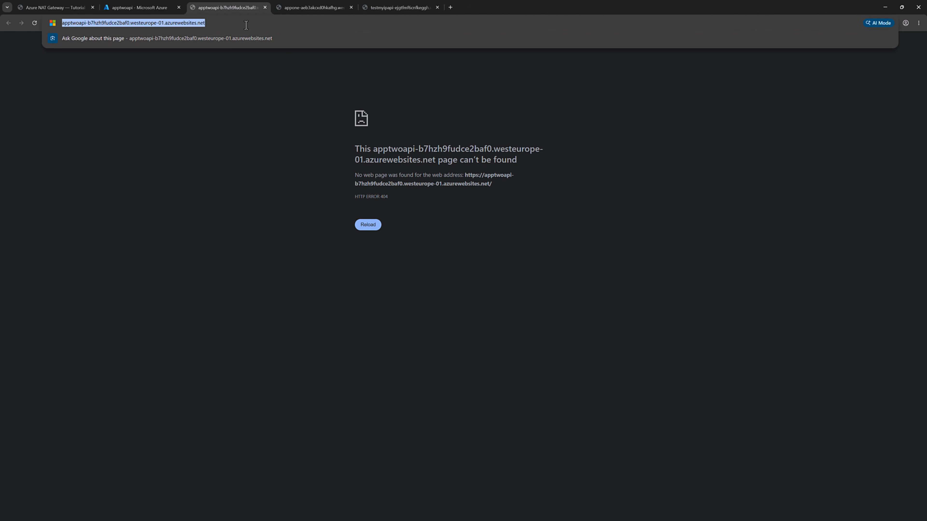
{"action": "left_click", "coordinate": [252, 25]}
{"action": "type", "text": "//"}
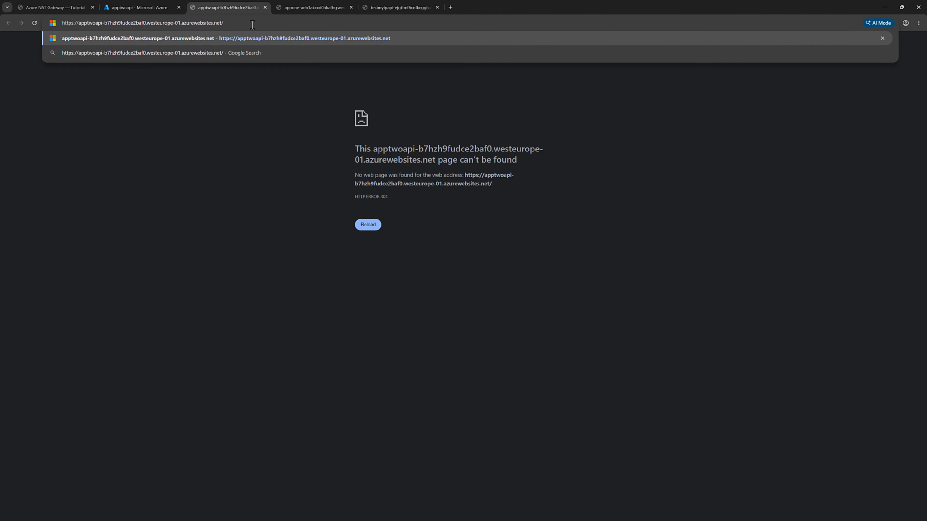
{"action": "type", "text": "ipcheck"}
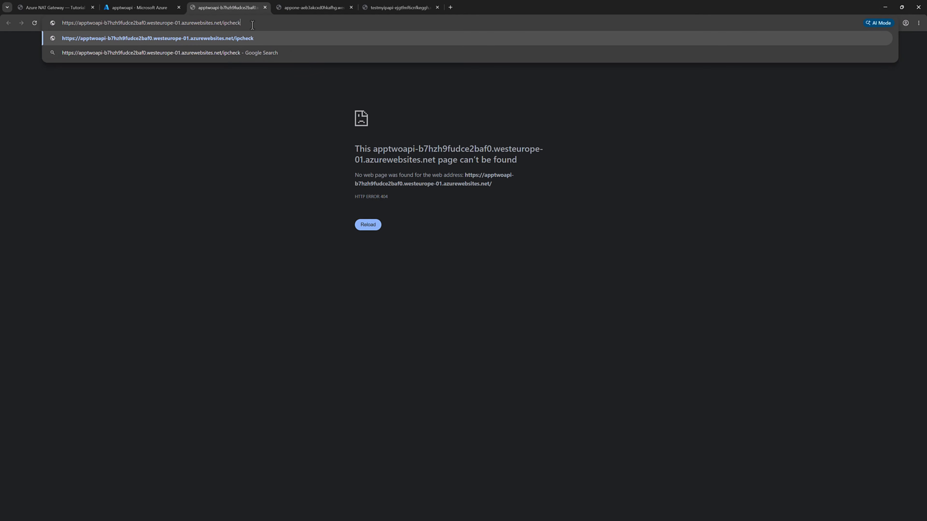
{"action": "key", "text": "Return"}
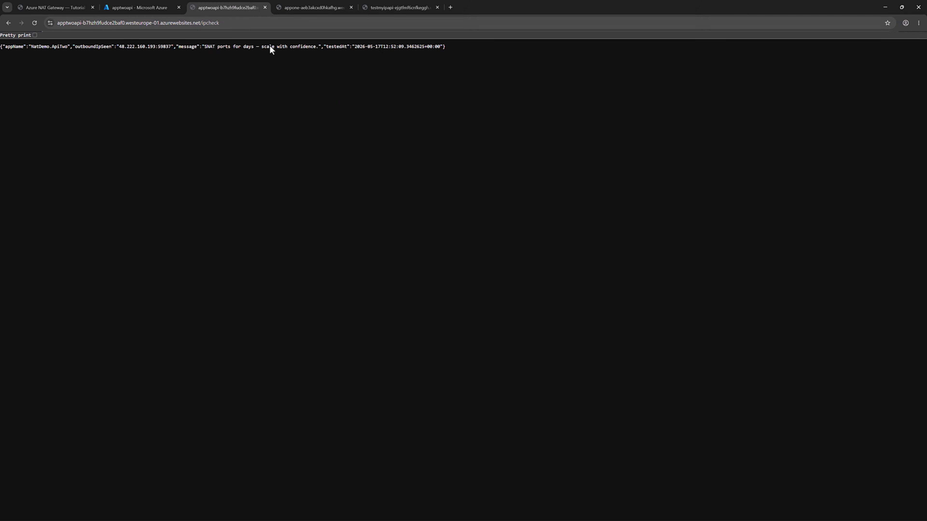
Highlight the outbound IP address in apptwoapi's ipcheck response and compare it with appone's ipcheck response.
{"action": "key", "text": "ctrl+plus"}
{"action": "key", "text": "ctrl+plus"}
{"action": "key", "text": "ctrl+plus"}
{"action": "key", "text": "ctrl+plus"}
{"action": "key", "text": "ctrl+plus"}
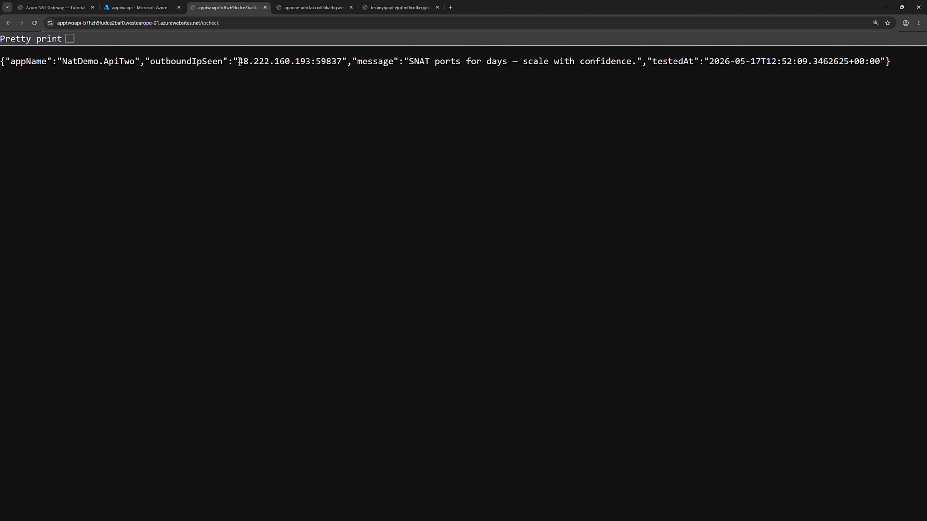
{"action": "left_click_drag", "start_coordinate": [240, 62], "coordinate": [310, 62]}
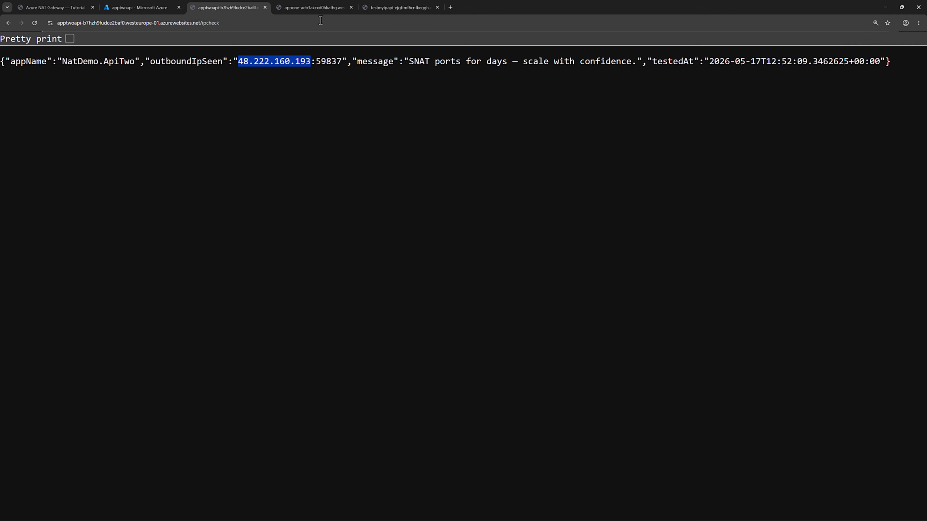
{"action": "key", "text": "ctrl+Tab"}
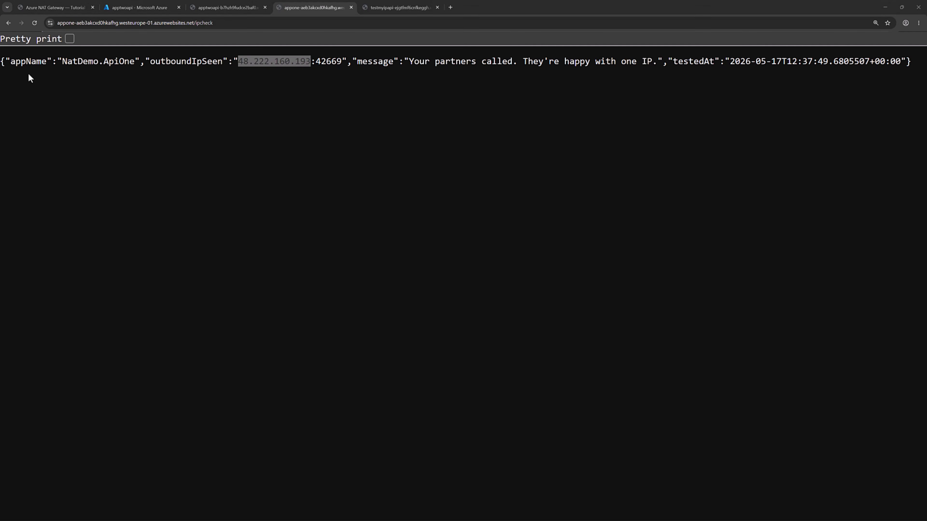
Return to apptwoapi in the Azure portal and open its networking settings to check the outbound traffic and NAT gateway configuration.
{"action": "left_click", "coordinate": [115, 9]}
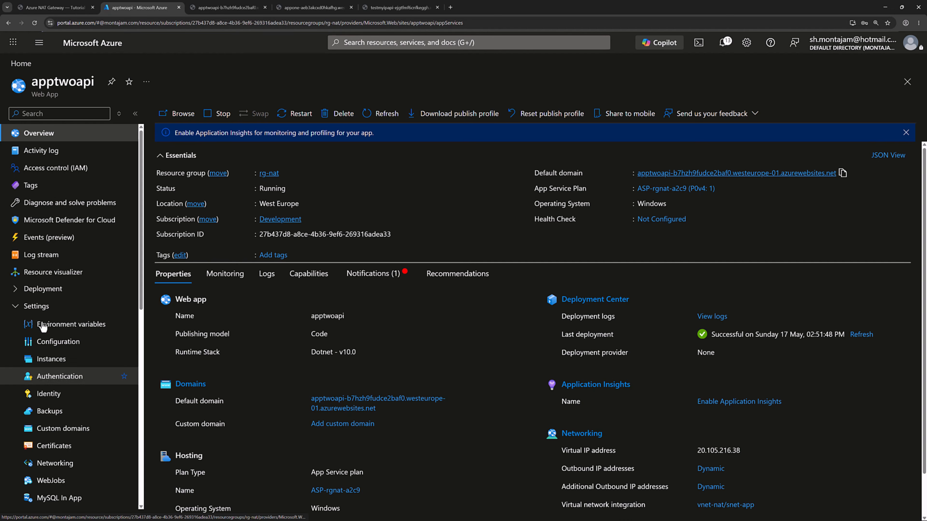
{"action": "scroll", "coordinate": [51, 352], "scroll_direction": "down", "scroll_amount": 2}
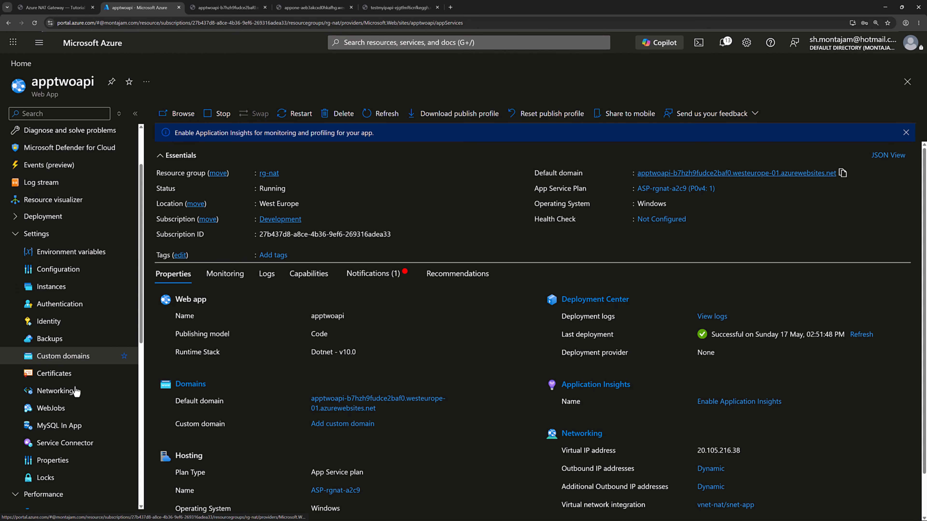
{"action": "left_click", "coordinate": [54, 391]}
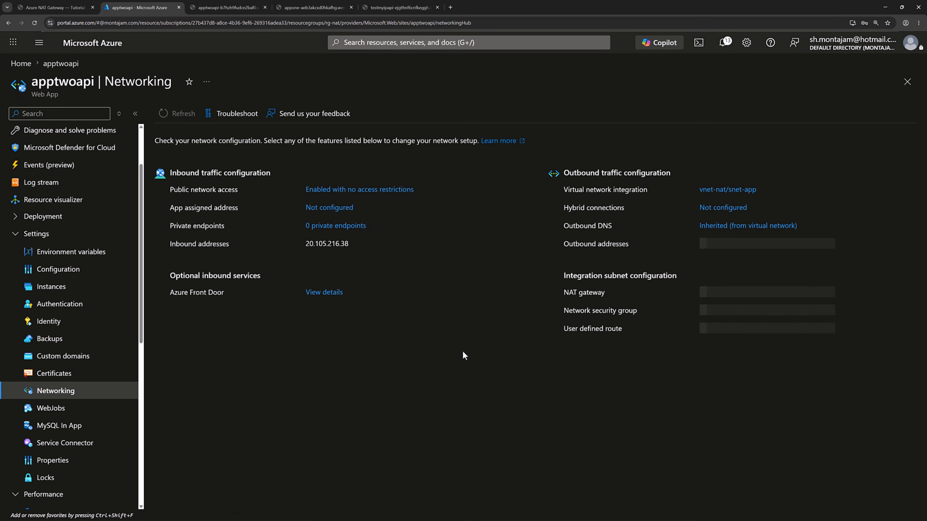